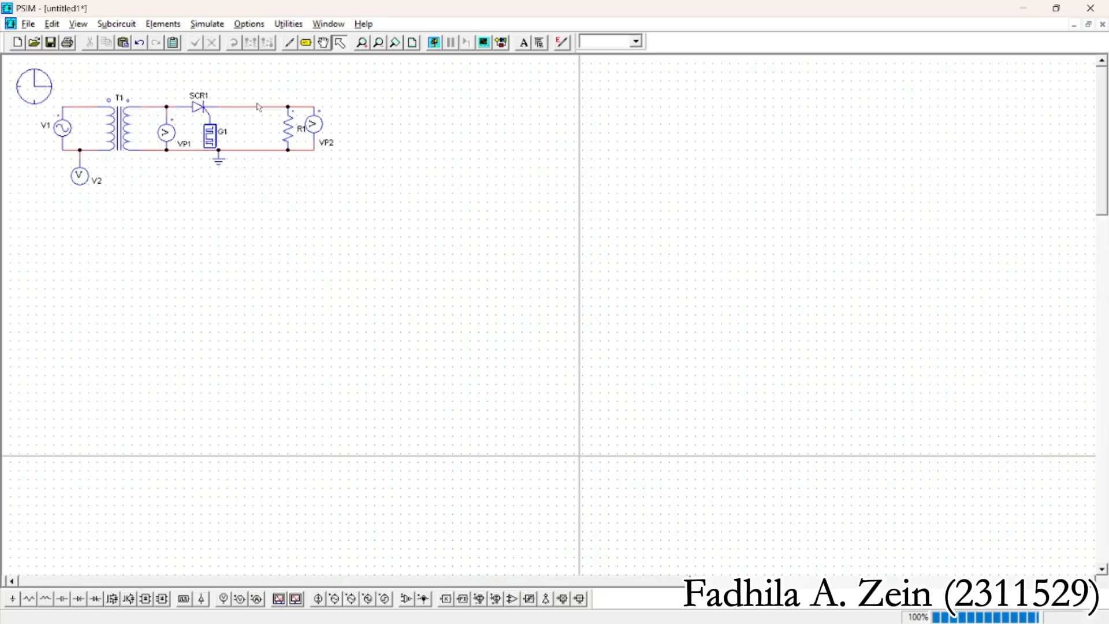
{"action": "left_click", "coordinate": [197, 106]}
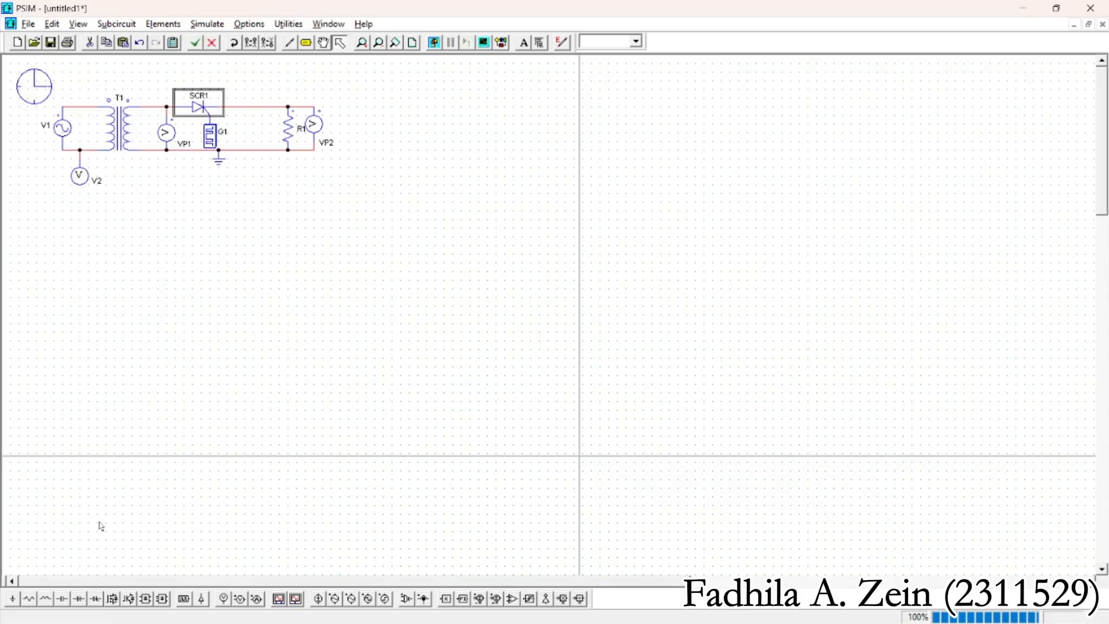
{"action": "left_click", "coordinate": [96, 599]}
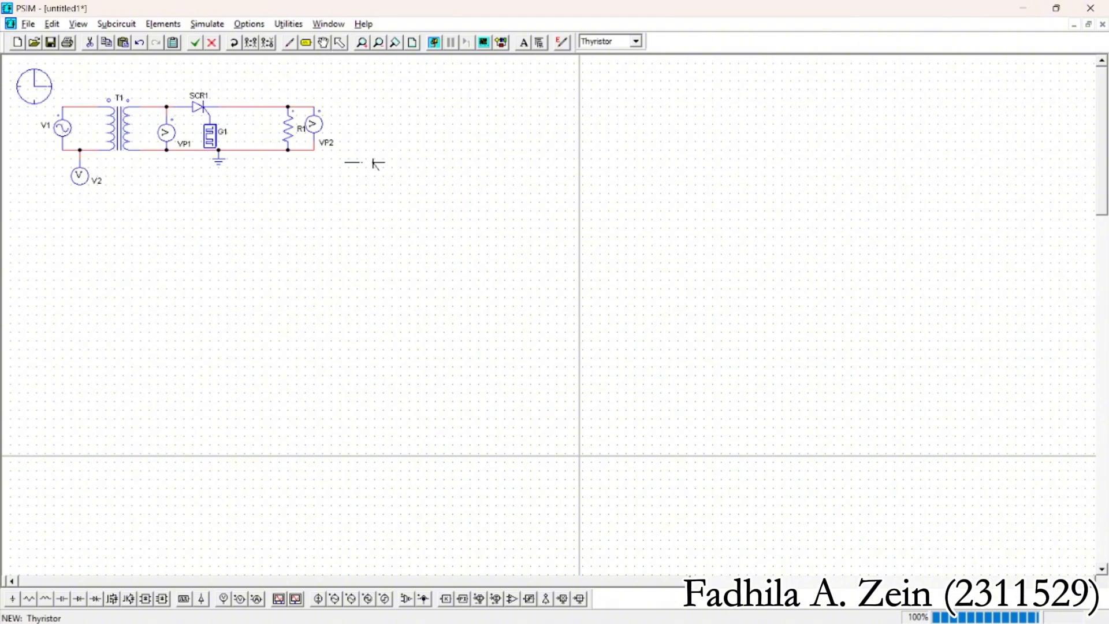
{"action": "left_click", "coordinate": [397, 141]}
{"action": "left_click", "coordinate": [340, 43]}
{"action": "left_click", "coordinate": [403, 143]}
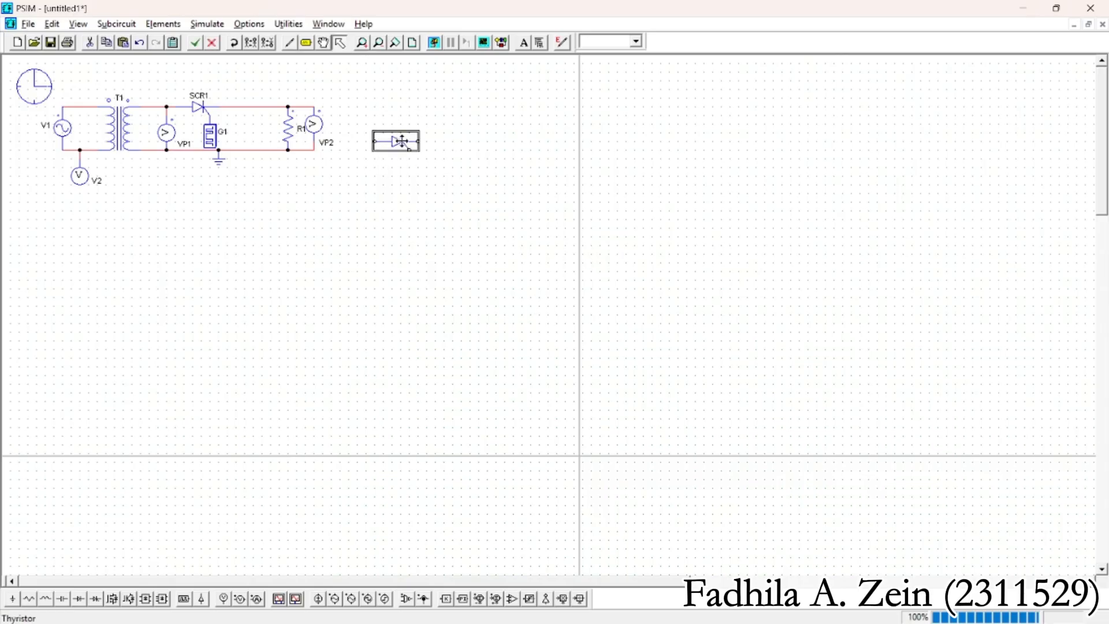
{"action": "key", "text": "Delete"}
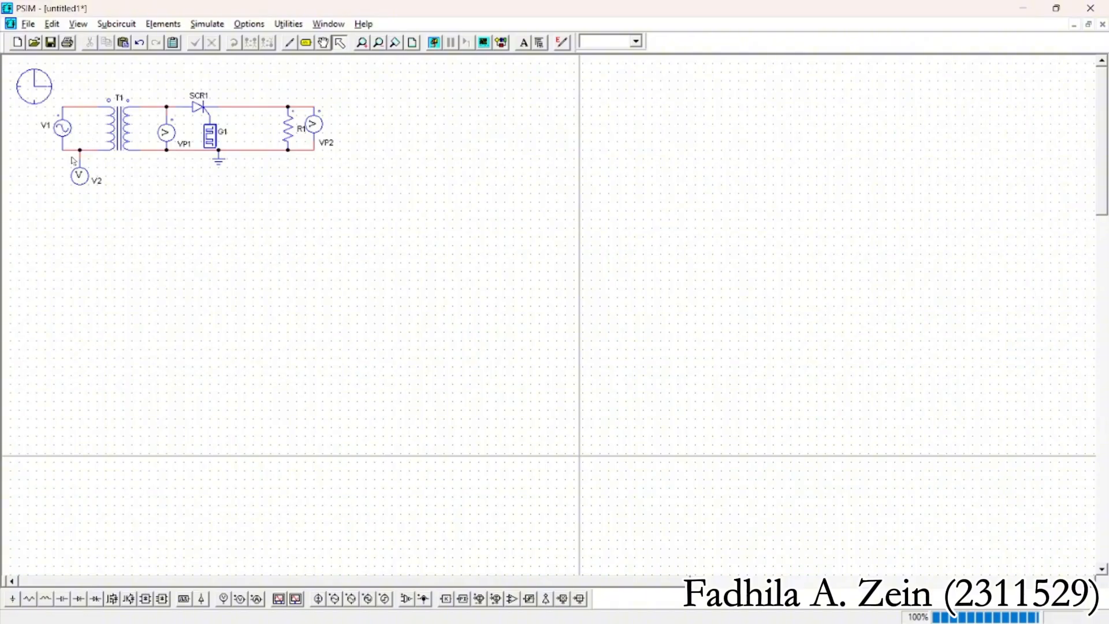
Review the parameters of source V1, transformer T1, and voltage probes VP1 and V2
{"action": "double_click", "coordinate": [64, 129]}
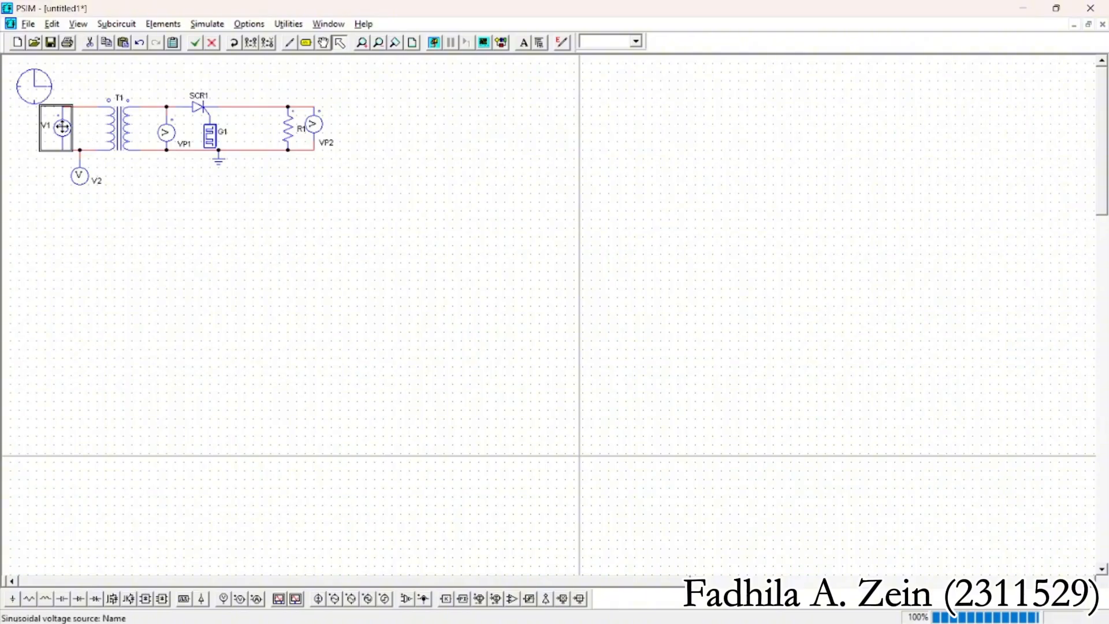
{"action": "left_click", "coordinate": [346, 142]}
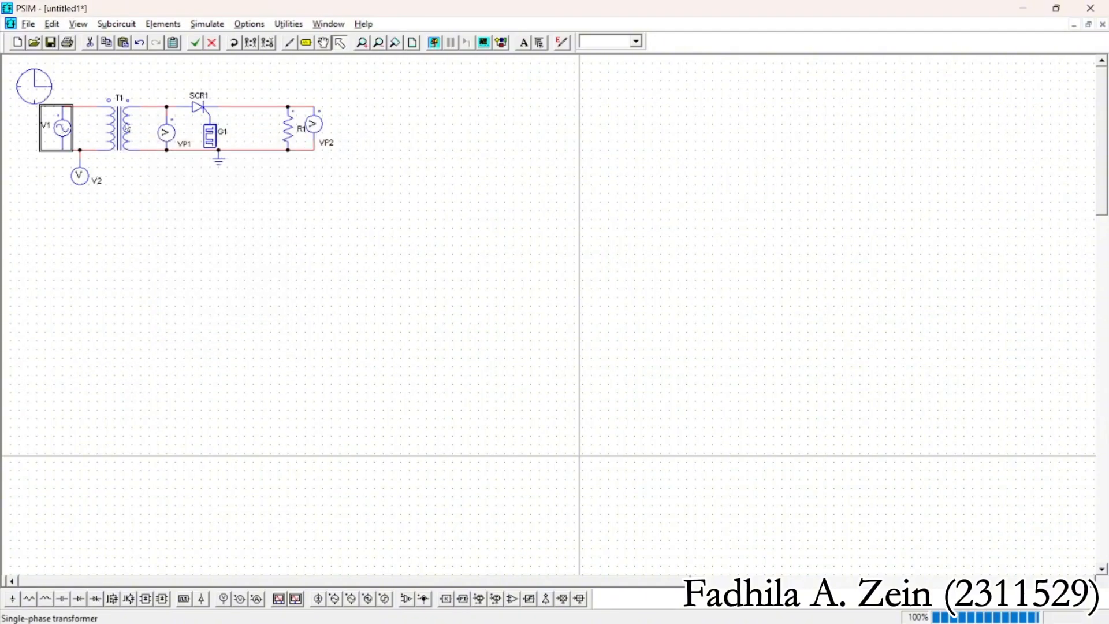
{"action": "double_click", "coordinate": [126, 134]}
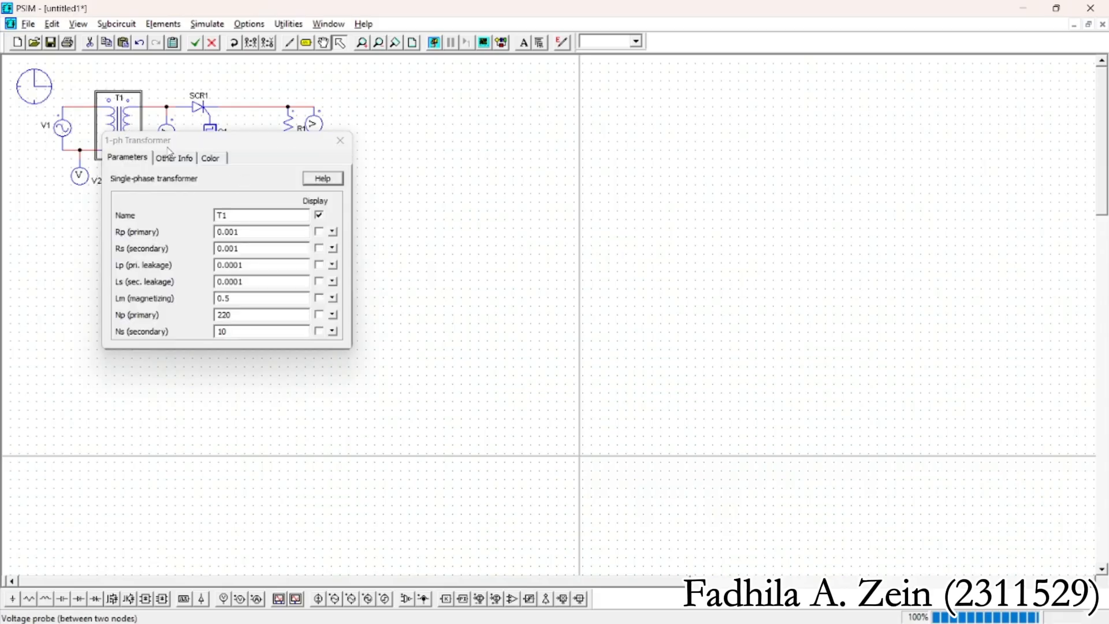
{"action": "left_click", "coordinate": [333, 144]}
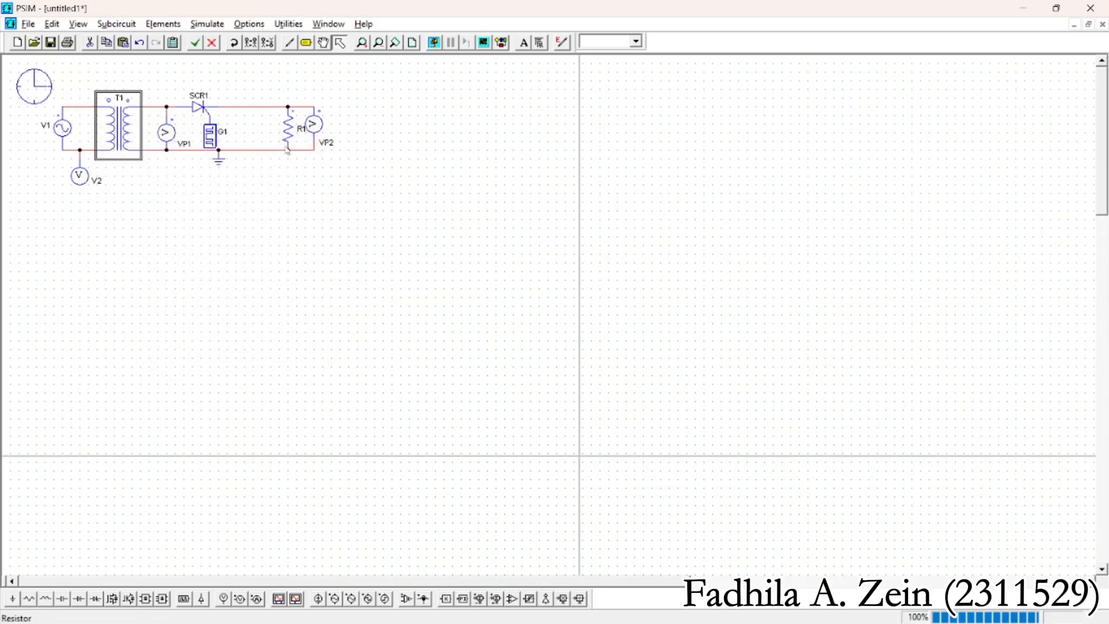
{"action": "double_click", "coordinate": [169, 134]}
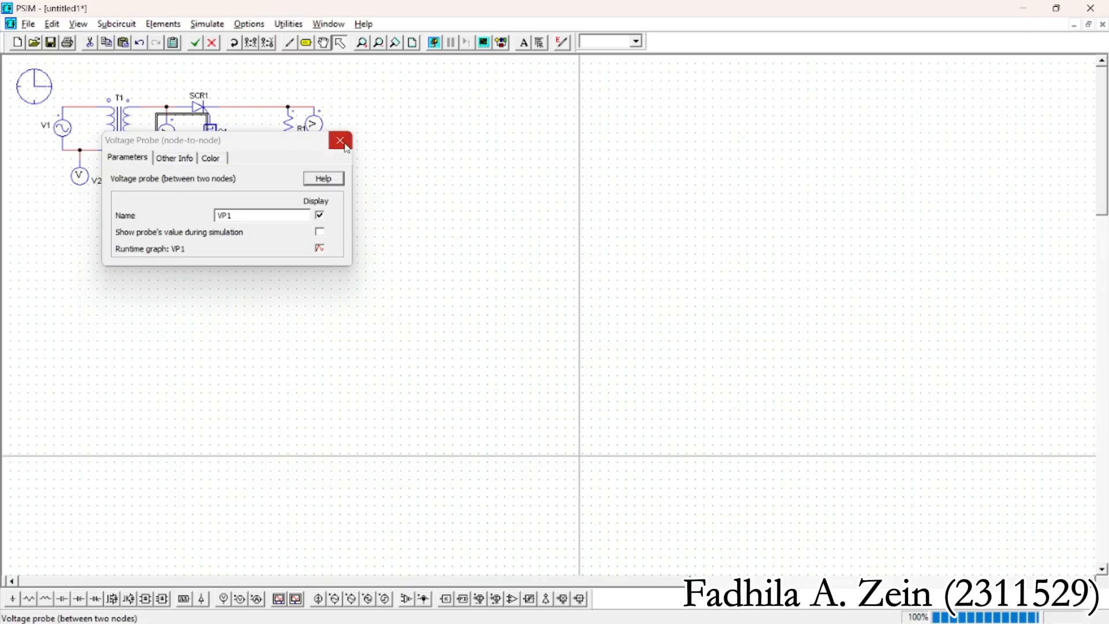
{"action": "left_click", "coordinate": [345, 147]}
{"action": "double_click", "coordinate": [79, 176]}
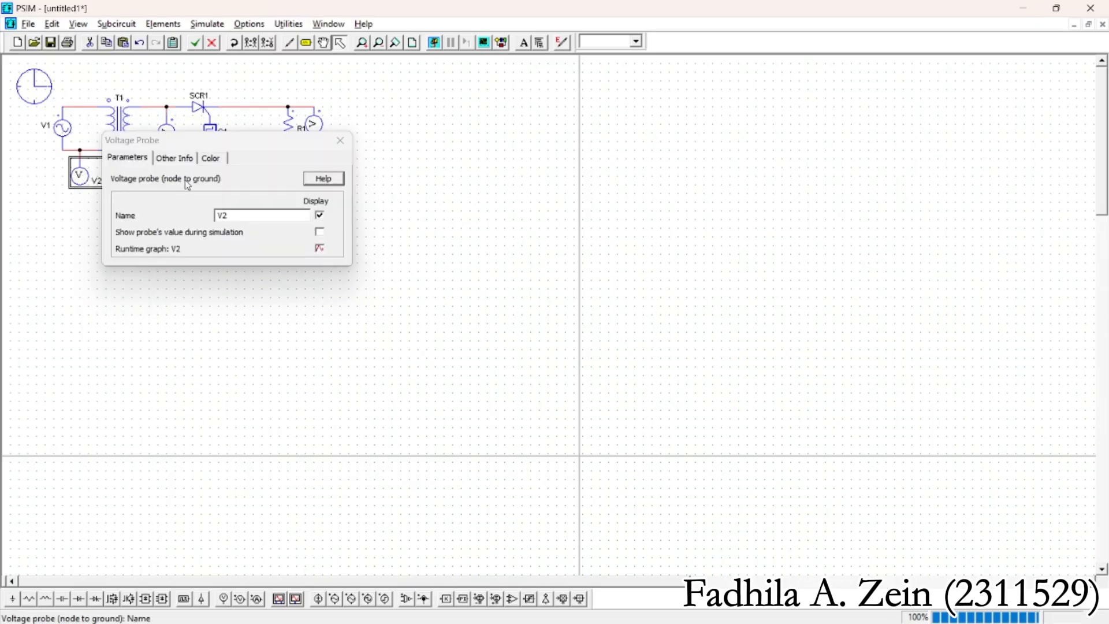
{"action": "left_click", "coordinate": [340, 141]}
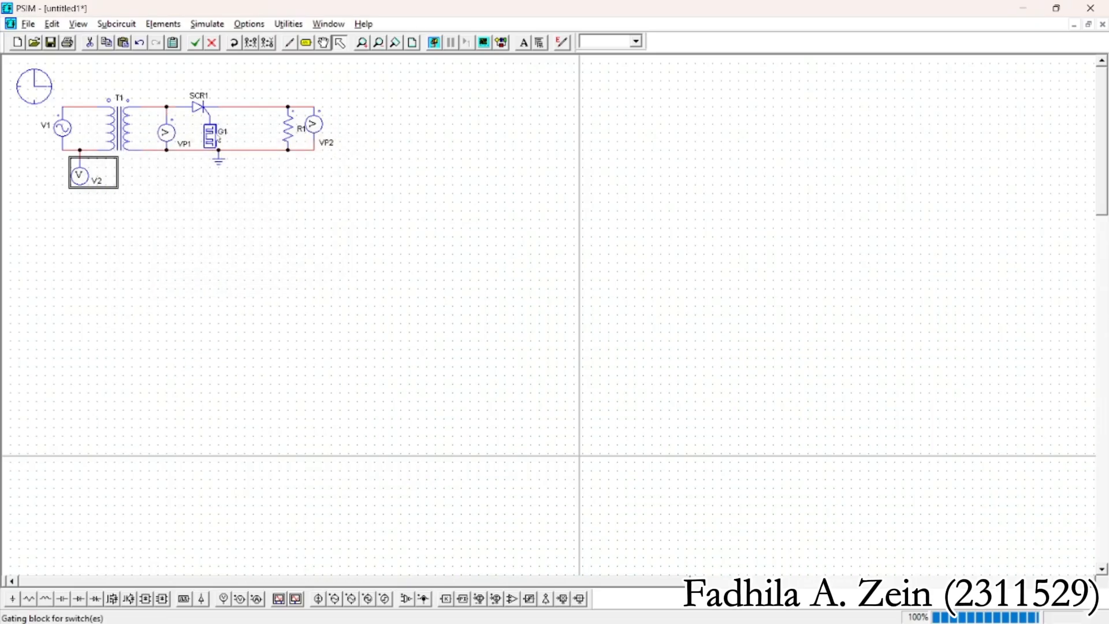
Review the parameters of thyristor SCR1, gating block G1, resistor R1 and voltage probe VP2
{"action": "double_click", "coordinate": [198, 107]}
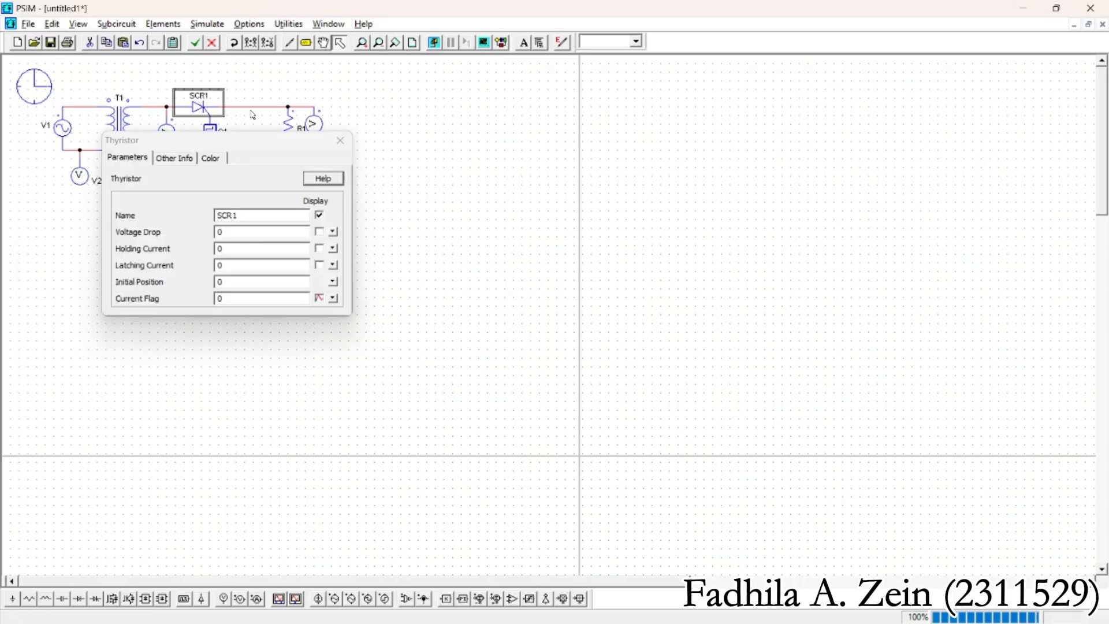
{"action": "left_click", "coordinate": [340, 142]}
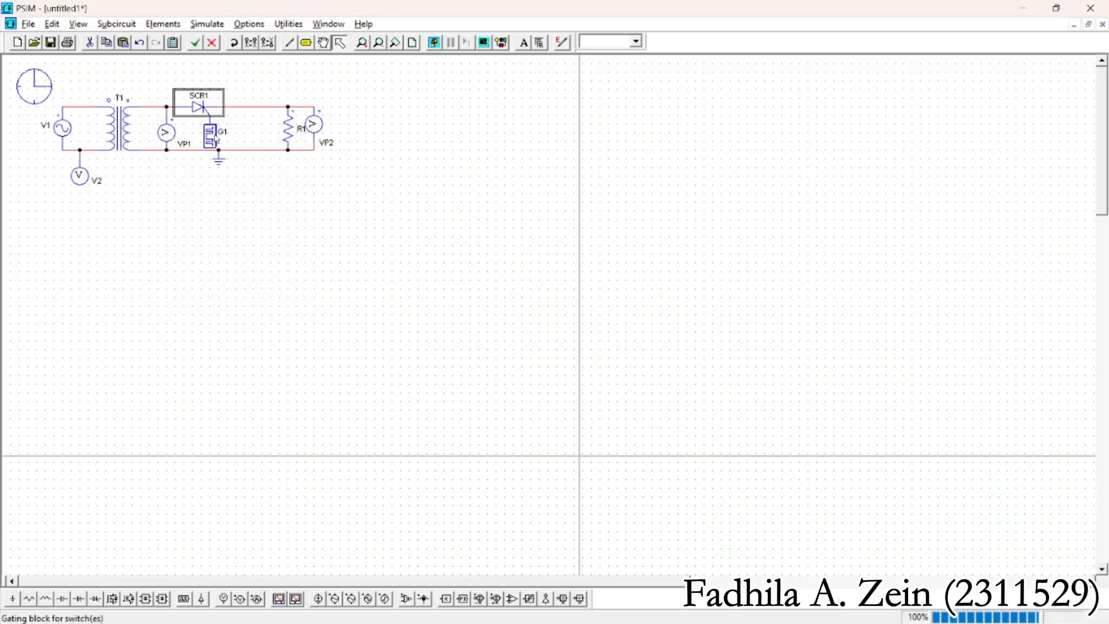
{"action": "double_click", "coordinate": [214, 136]}
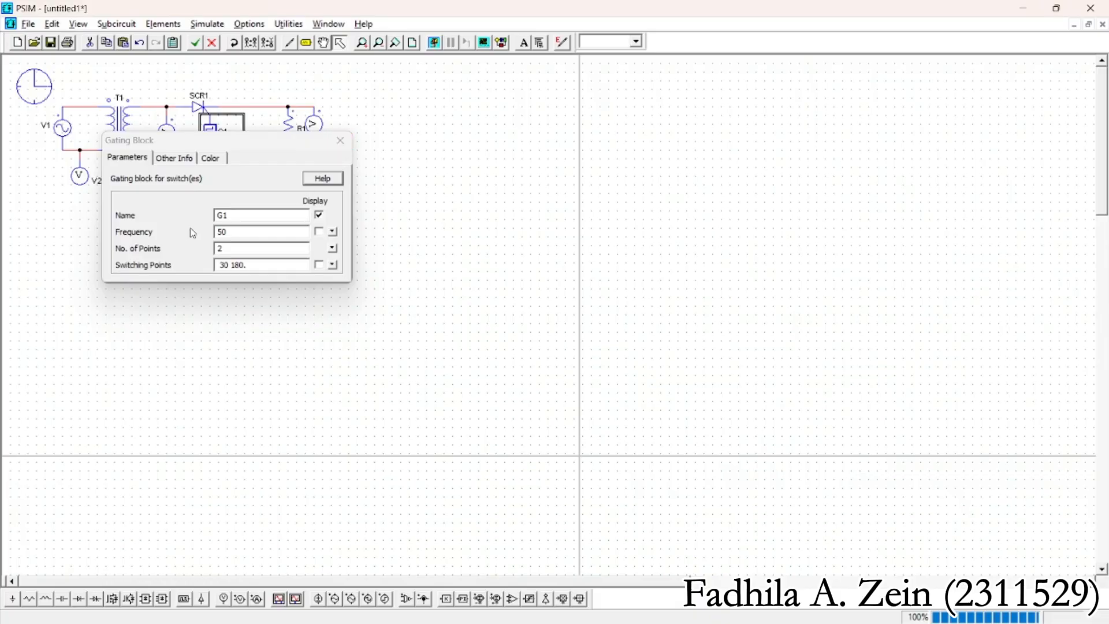
{"action": "left_click", "coordinate": [342, 142]}
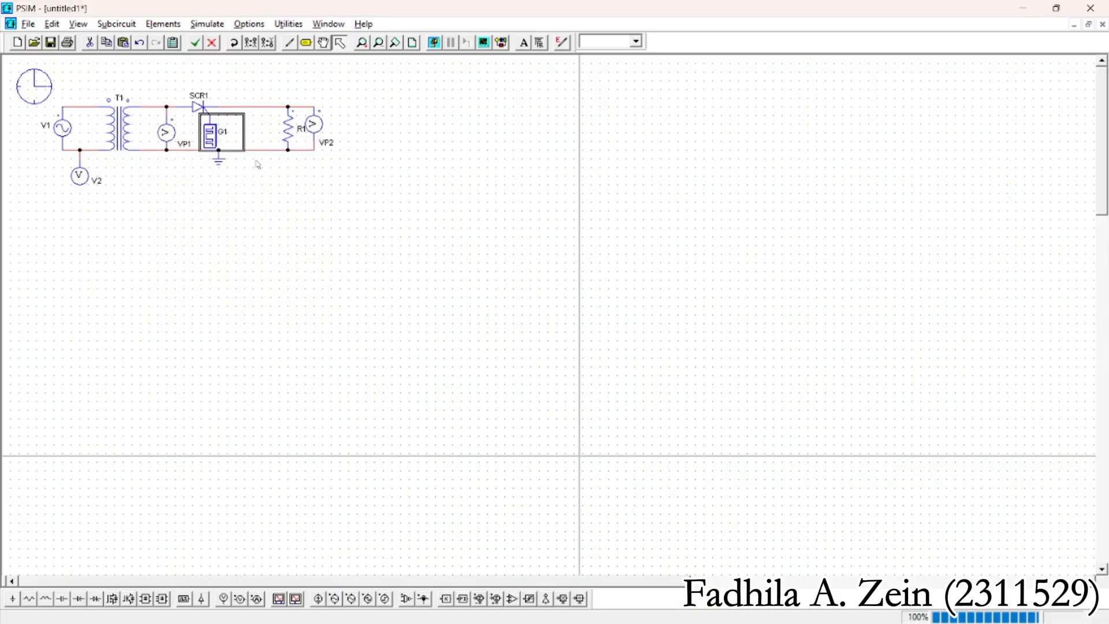
{"action": "left_click", "coordinate": [333, 187]}
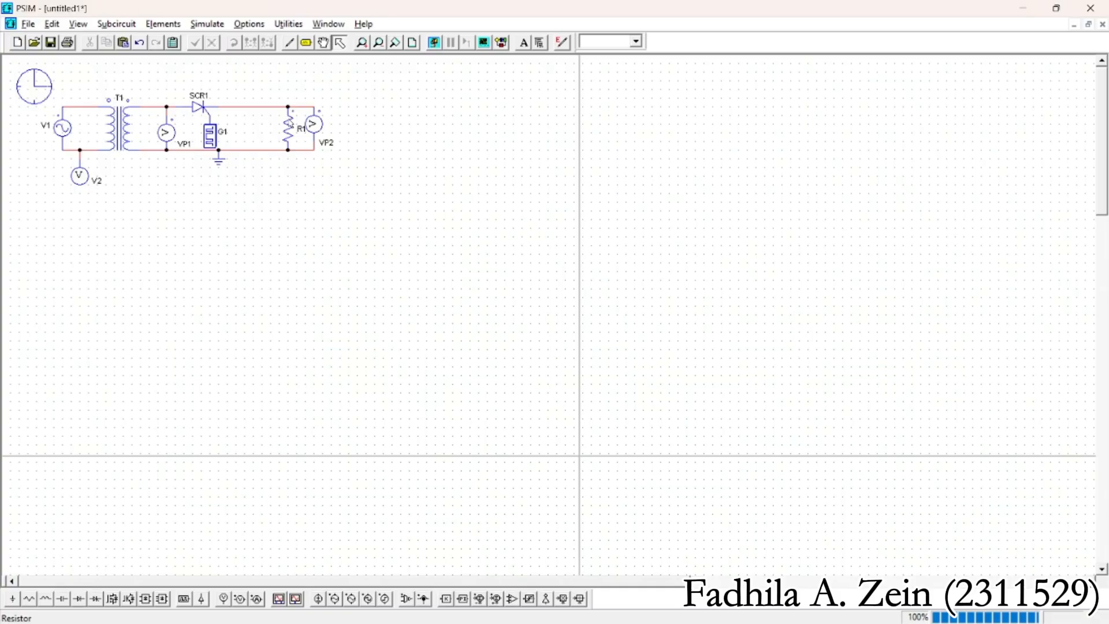
{"action": "double_click", "coordinate": [290, 123]}
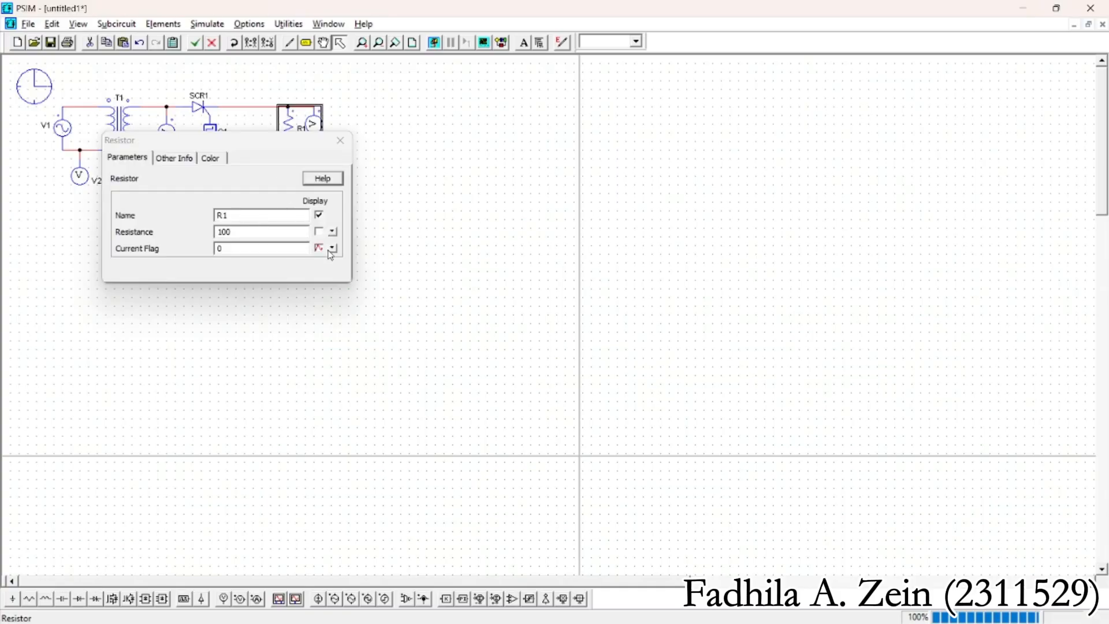
{"action": "left_click", "coordinate": [340, 139]}
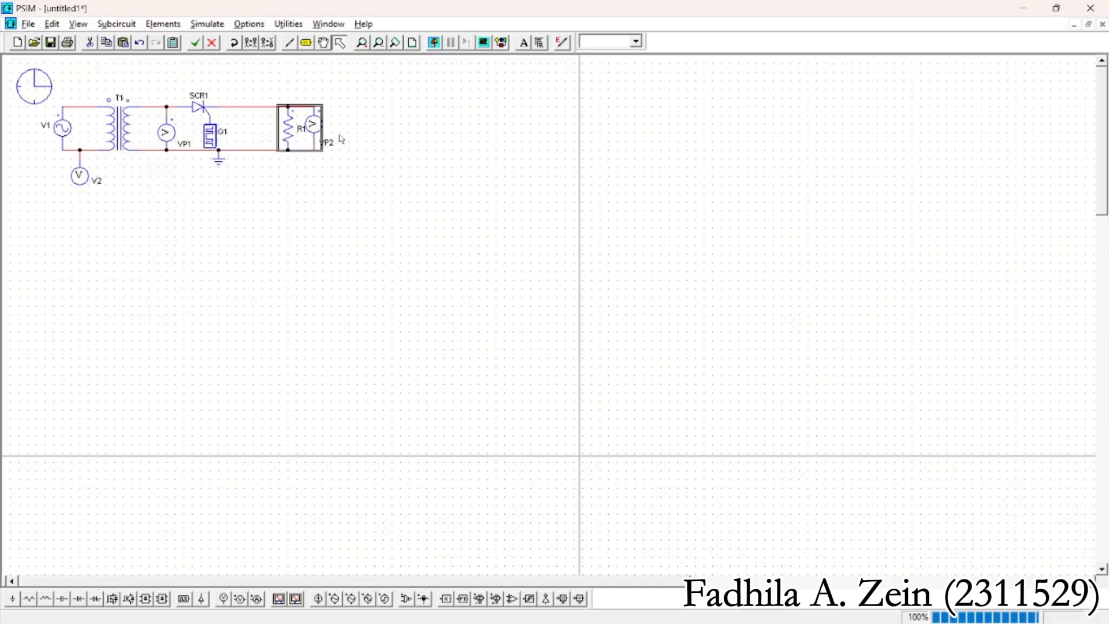
{"action": "left_click", "coordinate": [354, 111]}
{"action": "double_click", "coordinate": [314, 119]}
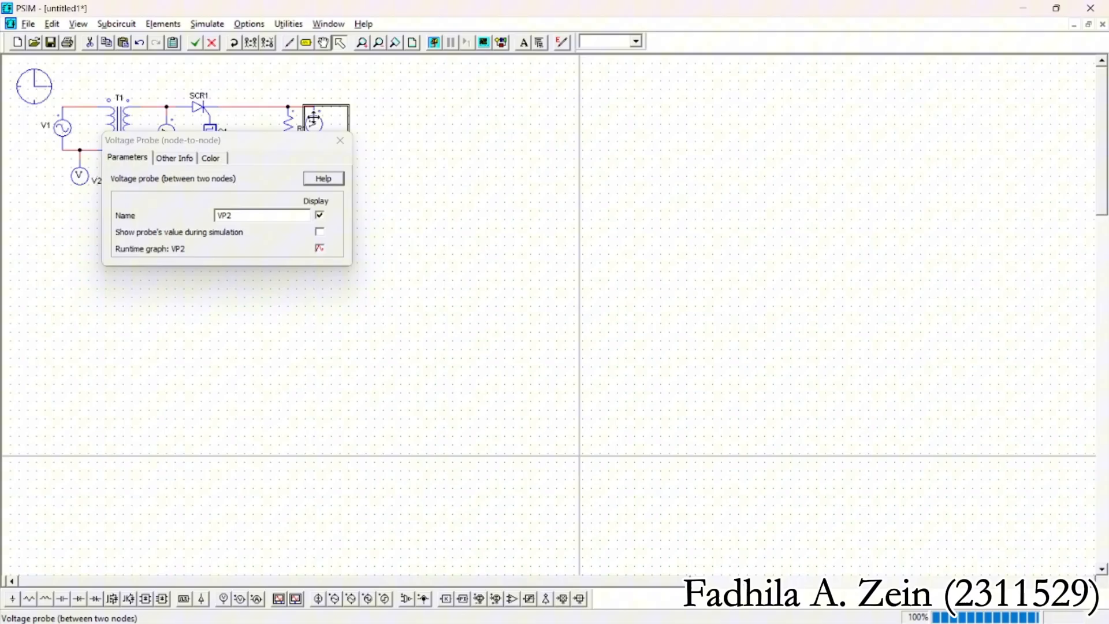
{"action": "left_click", "coordinate": [455, 174]}
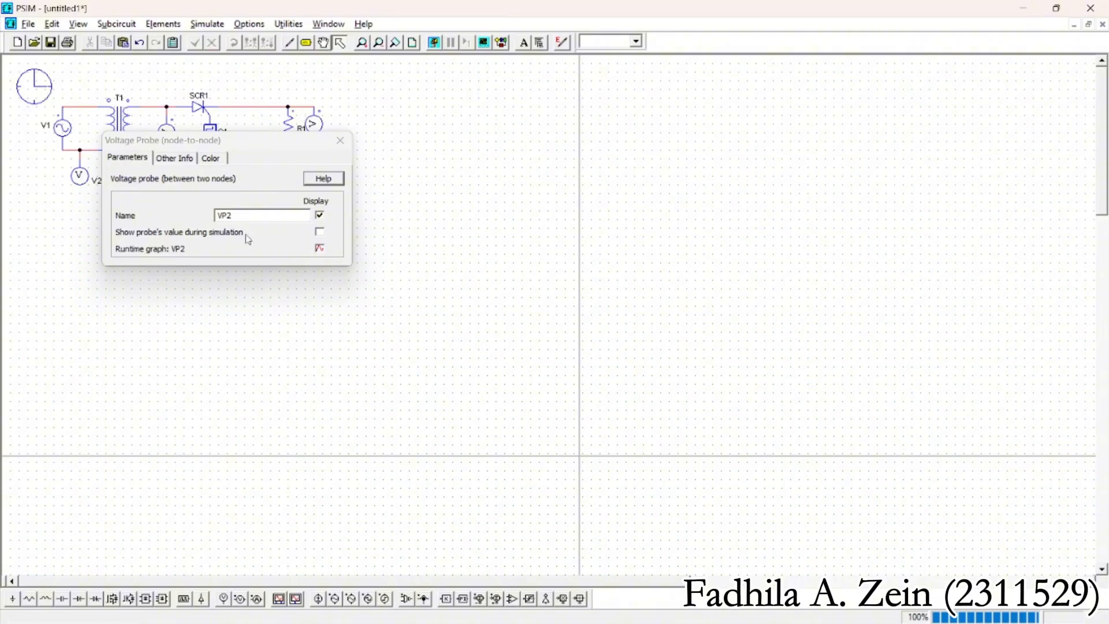
{"action": "left_click", "coordinate": [340, 141]}
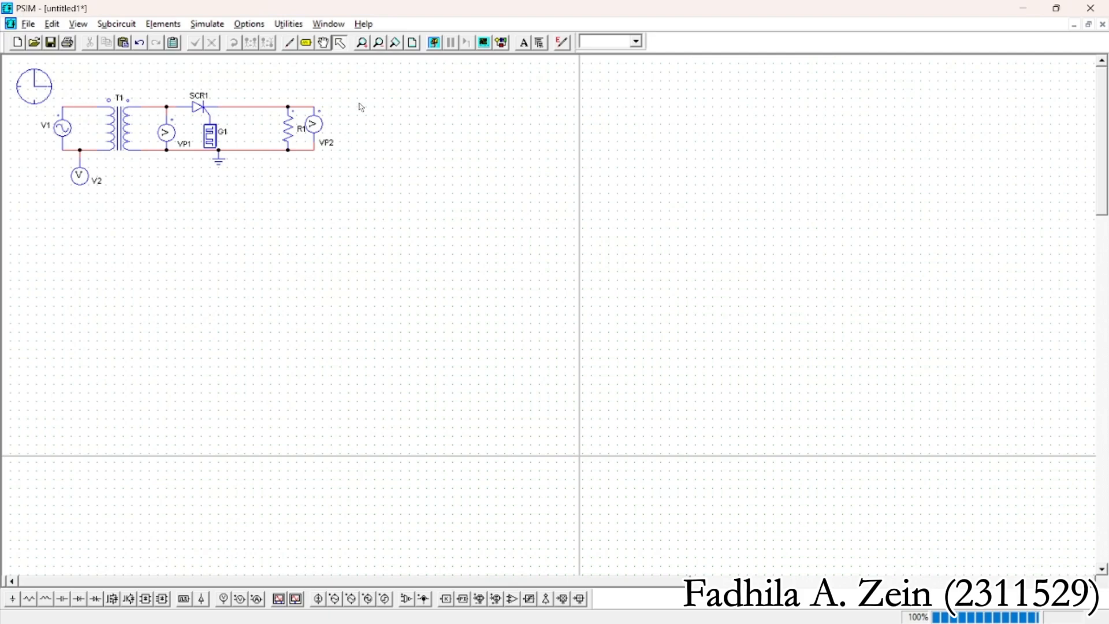
Duplicate the complete rectifier circuit and place the copy directly below the original
{"action": "left_click_drag", "start_coordinate": [341, 80], "coordinate": [53, 237]}
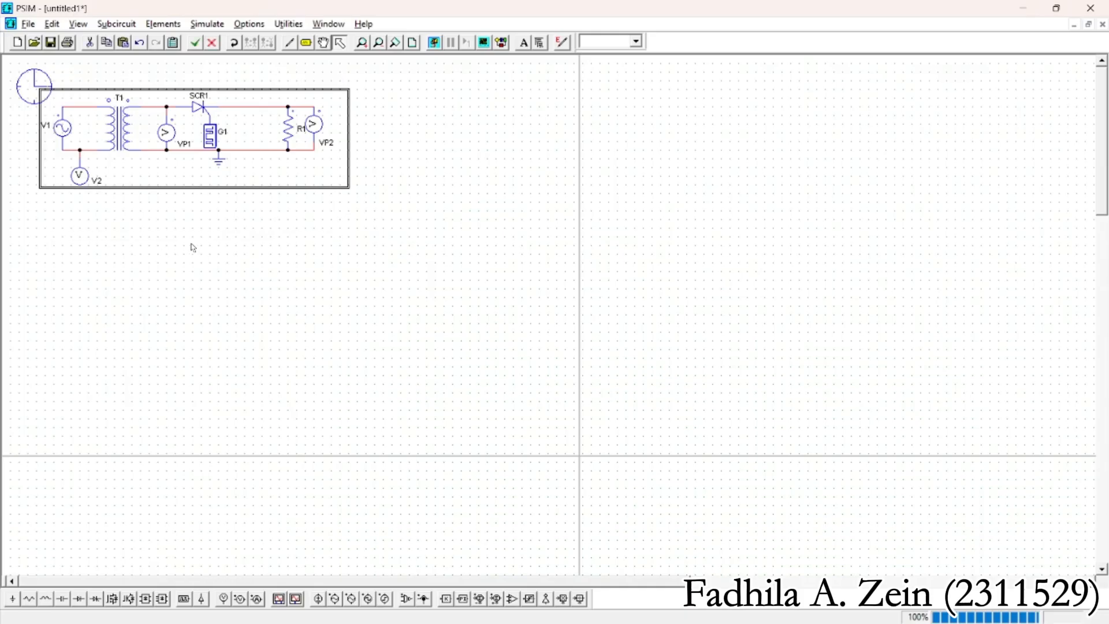
{"action": "key", "text": "ctrl+v"}
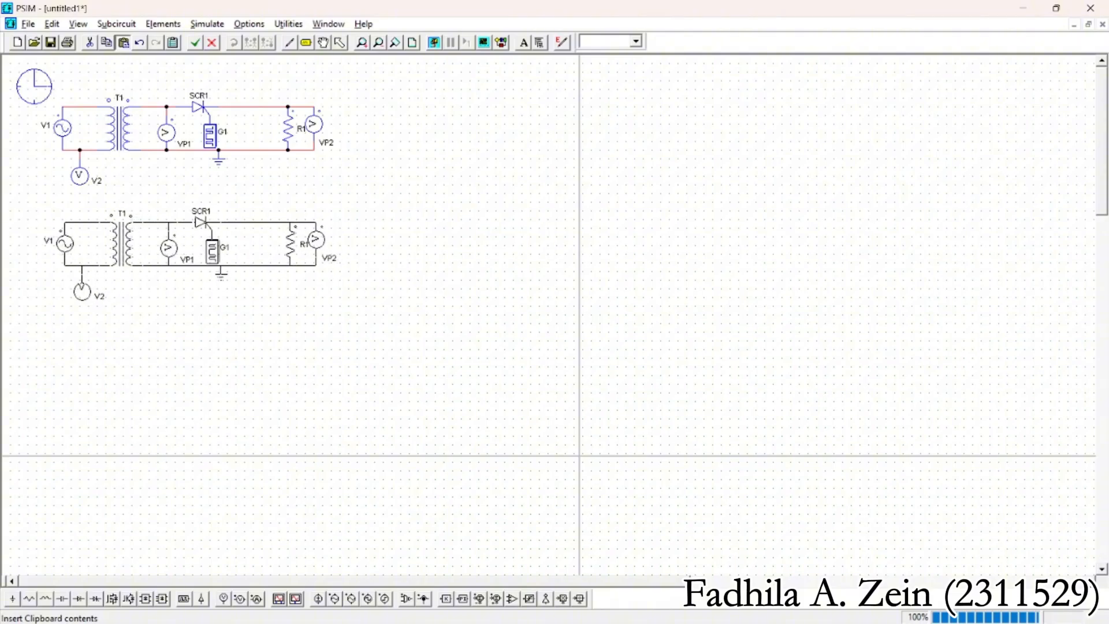
{"action": "left_click", "coordinate": [358, 280]}
{"action": "left_click", "coordinate": [396, 372]}
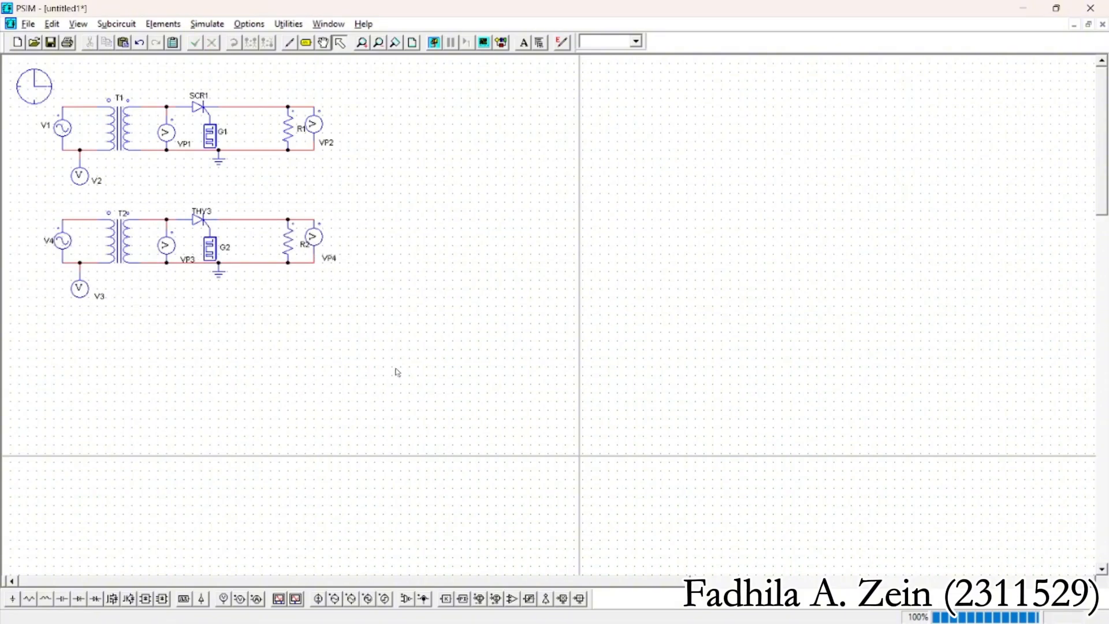
Place a vertical capacitor in parallel with the load resistor of the copied circuit, between the gating block and the resistor
{"action": "left_click", "coordinate": [61, 598]}
{"action": "right_click", "coordinate": [256, 245]}
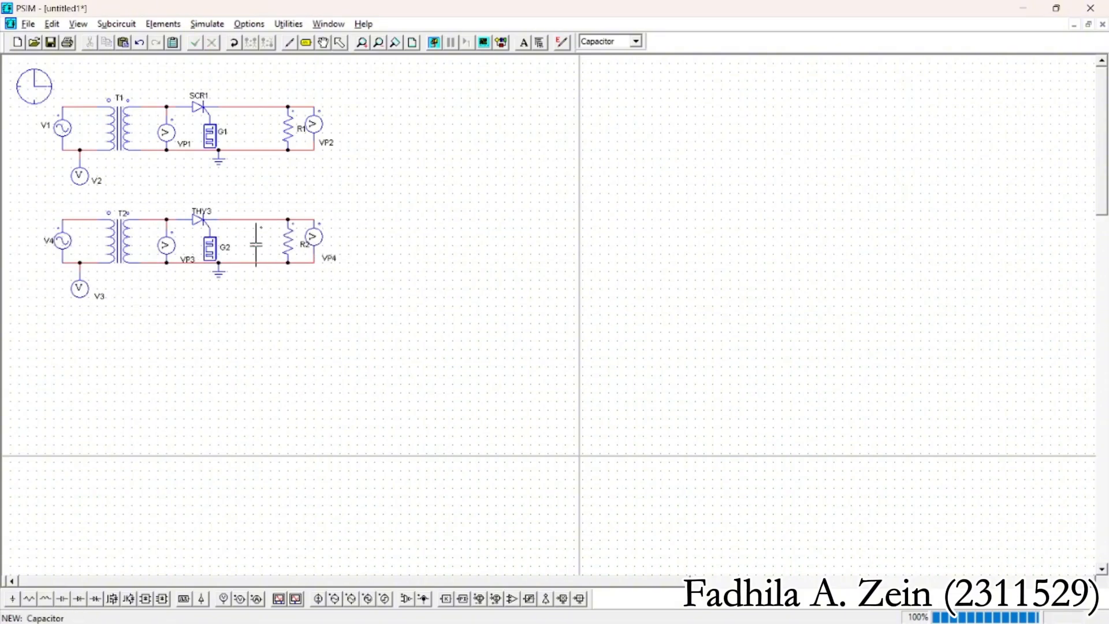
{"action": "left_click", "coordinate": [260, 241]}
{"action": "left_click", "coordinate": [341, 43]}
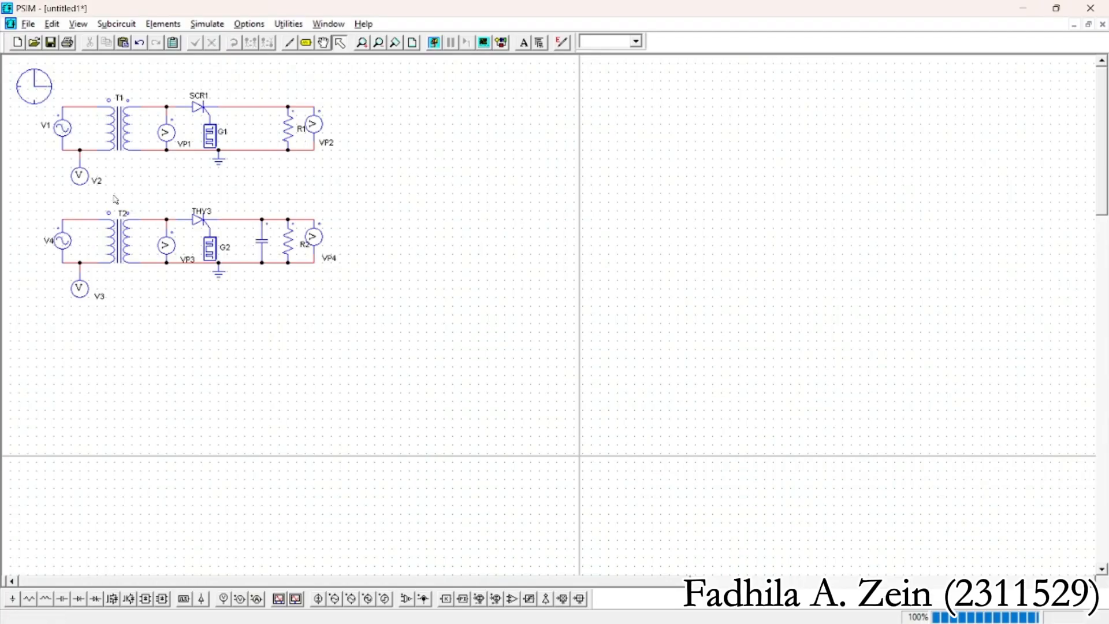
Rename the copied circuit's sinusoidal voltage source V3 and its node-to-ground voltage probe V4
{"action": "double_click", "coordinate": [63, 243]}
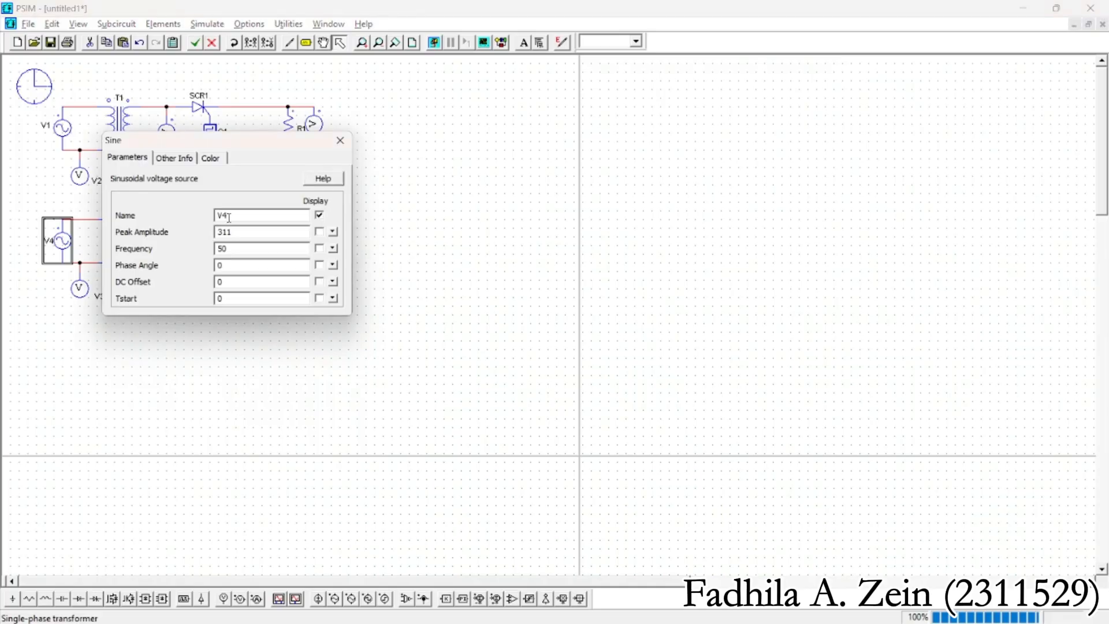
{"action": "left_click", "coordinate": [341, 141]}
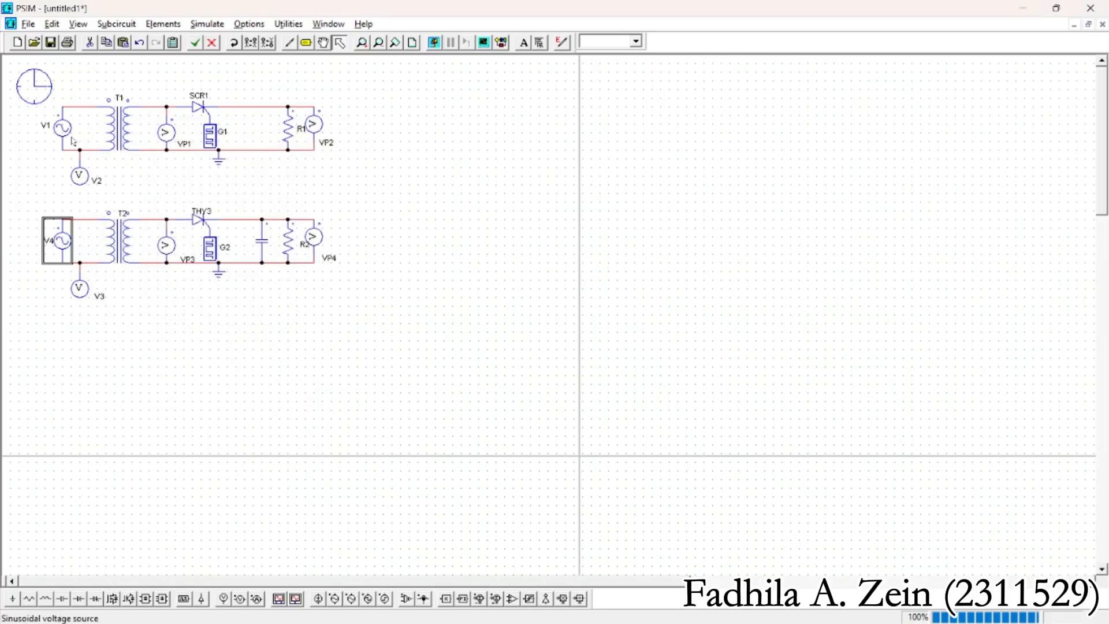
{"action": "double_click", "coordinate": [59, 246]}
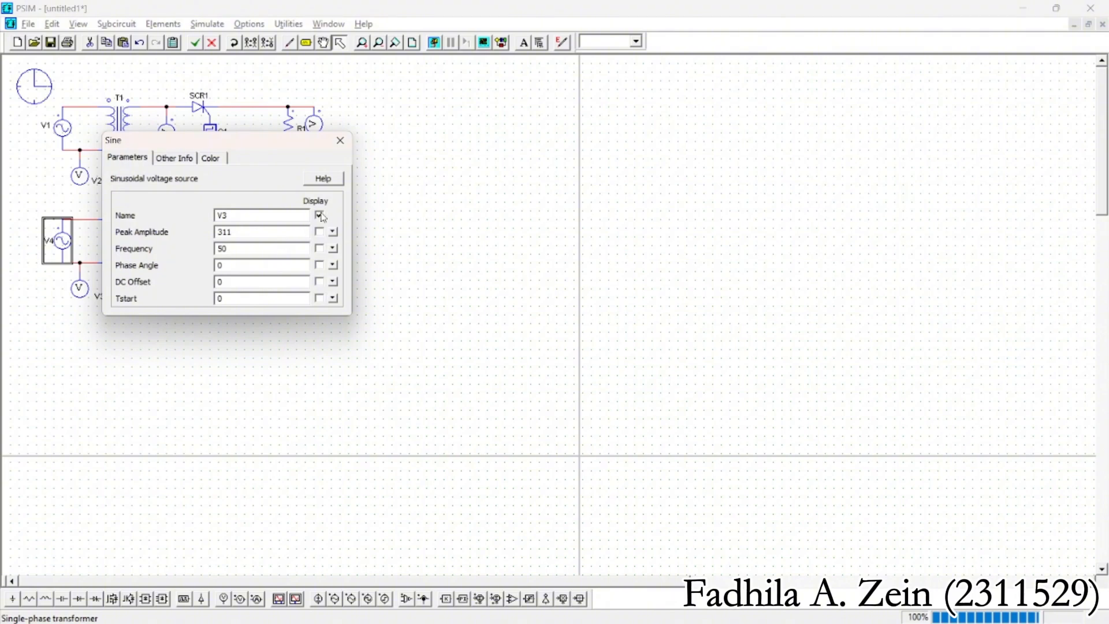
{"action": "left_click", "coordinate": [340, 141]}
{"action": "double_click", "coordinate": [81, 295]}
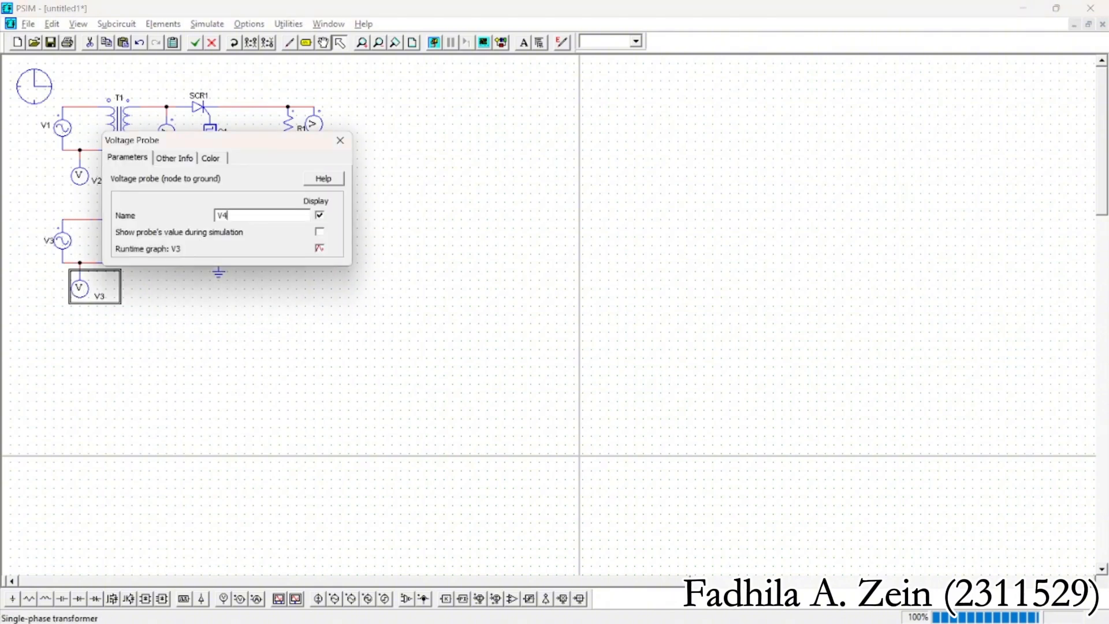
{"action": "left_click", "coordinate": [341, 140]}
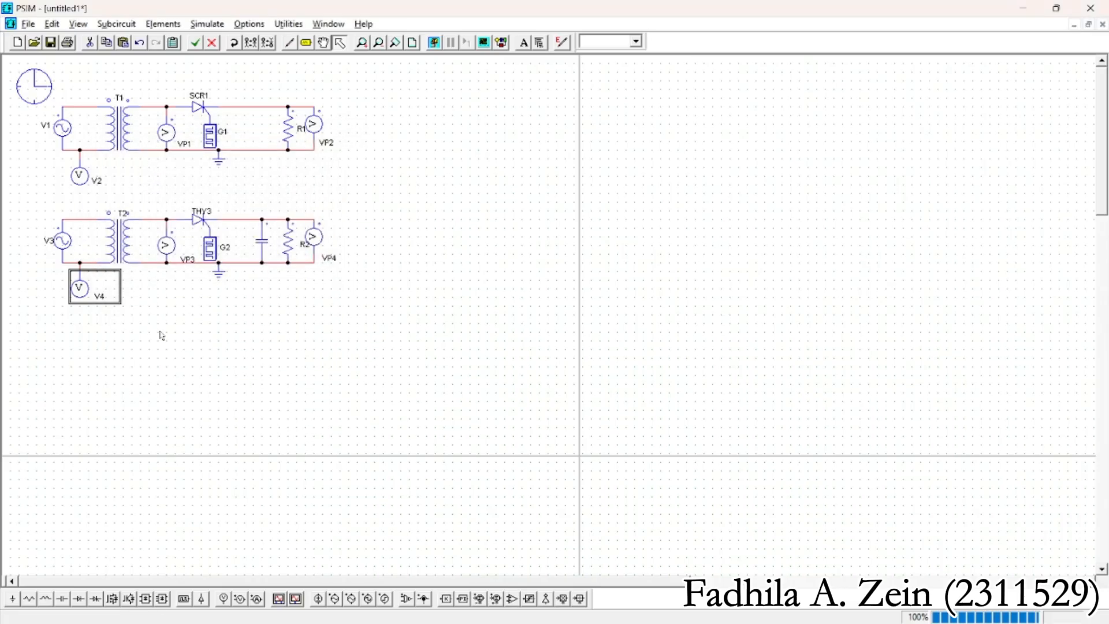
Check the text settings of the copied transformer's T2 label
{"action": "left_click", "coordinate": [122, 212]}
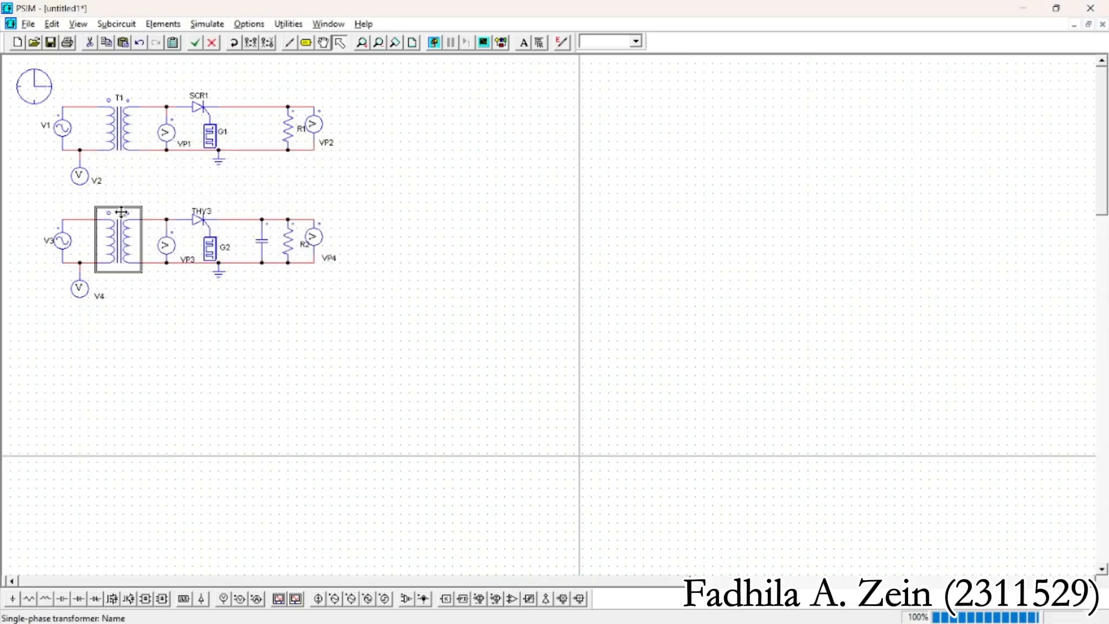
{"action": "double_click", "coordinate": [121, 212]}
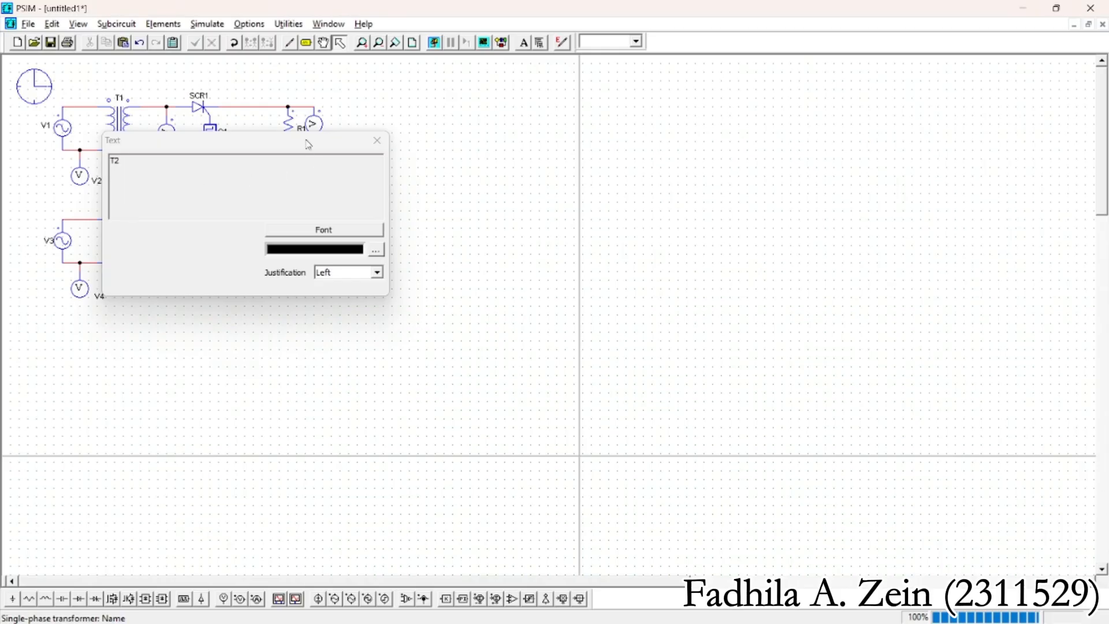
{"action": "left_click", "coordinate": [377, 141]}
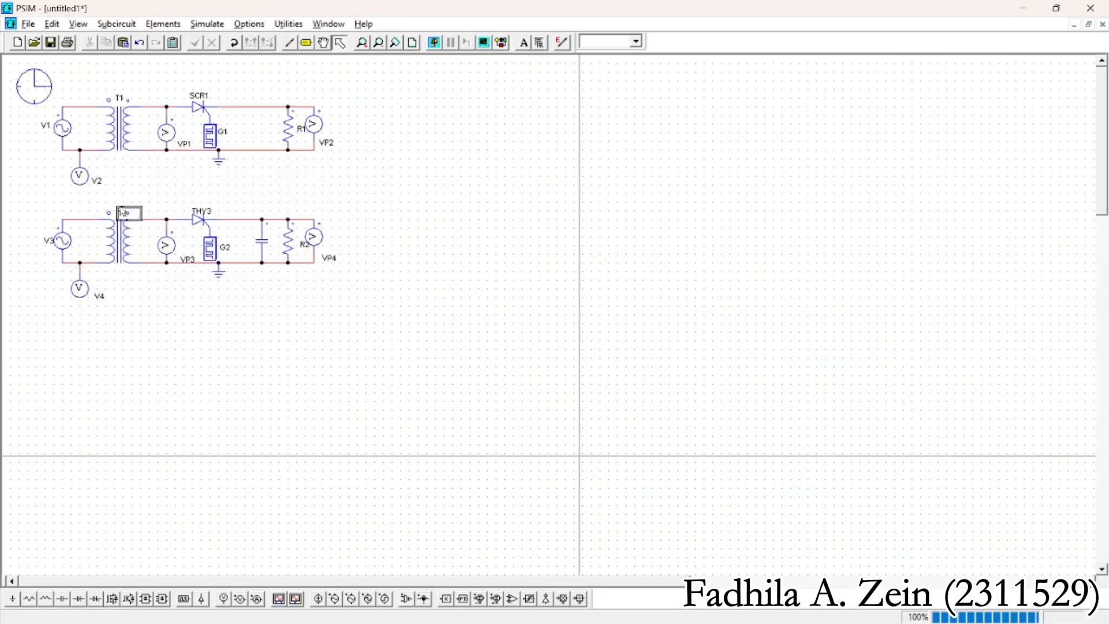
{"action": "left_click", "coordinate": [122, 212]}
{"action": "left_click", "coordinate": [150, 187]}
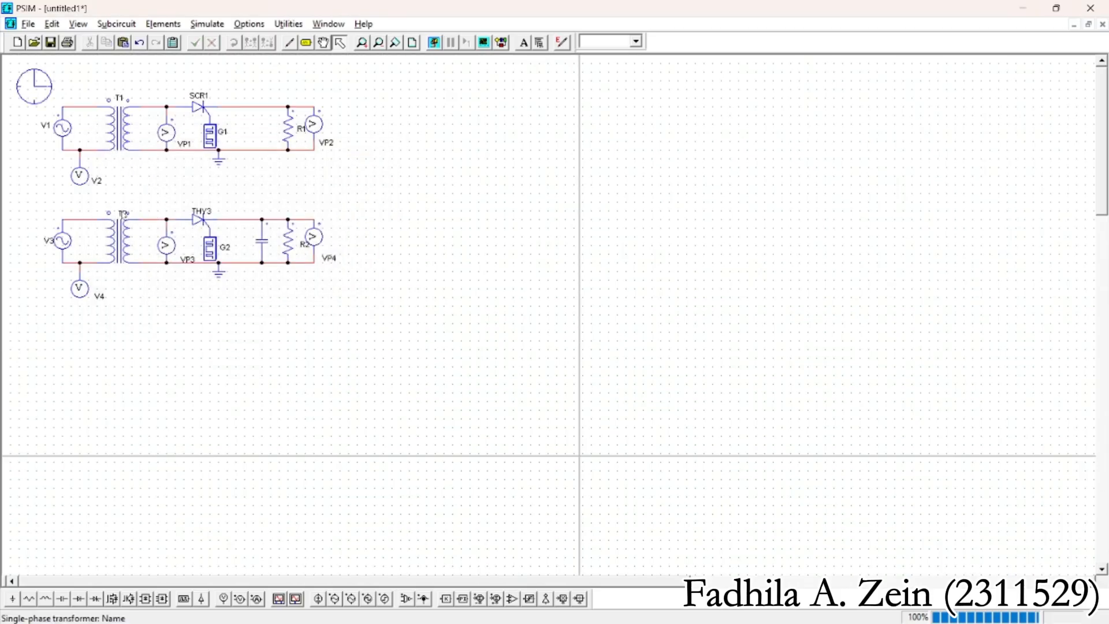
Move the T2 label to sit centred above its transformer and rename the copied circuit's thyristor SCR2
{"action": "left_click_drag", "start_coordinate": [123, 214], "coordinate": [117, 209]}
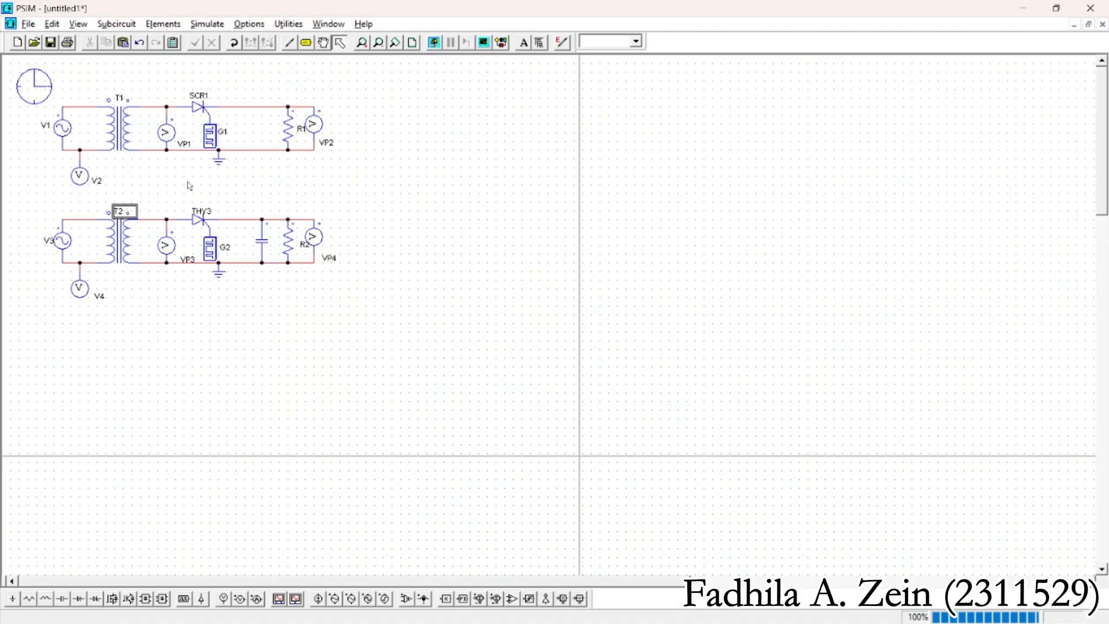
{"action": "left_click", "coordinate": [189, 185]}
{"action": "double_click", "coordinate": [207, 220]}
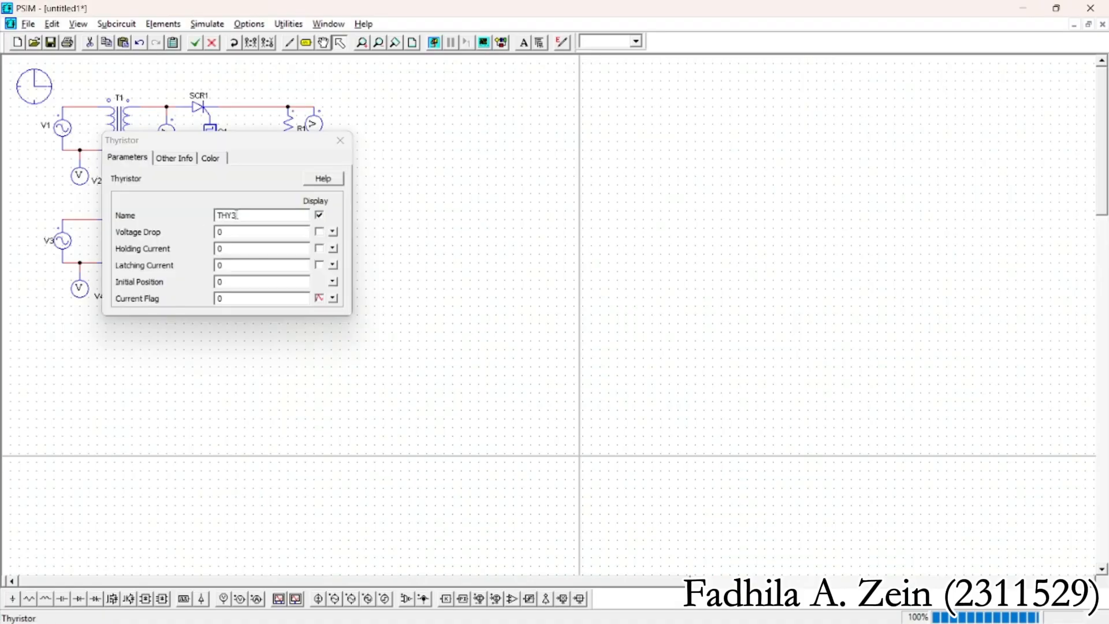
{"action": "key", "text": "BackSpace"}
{"action": "key", "text": "BackSpace"}
{"action": "key", "text": "BackSpace"}
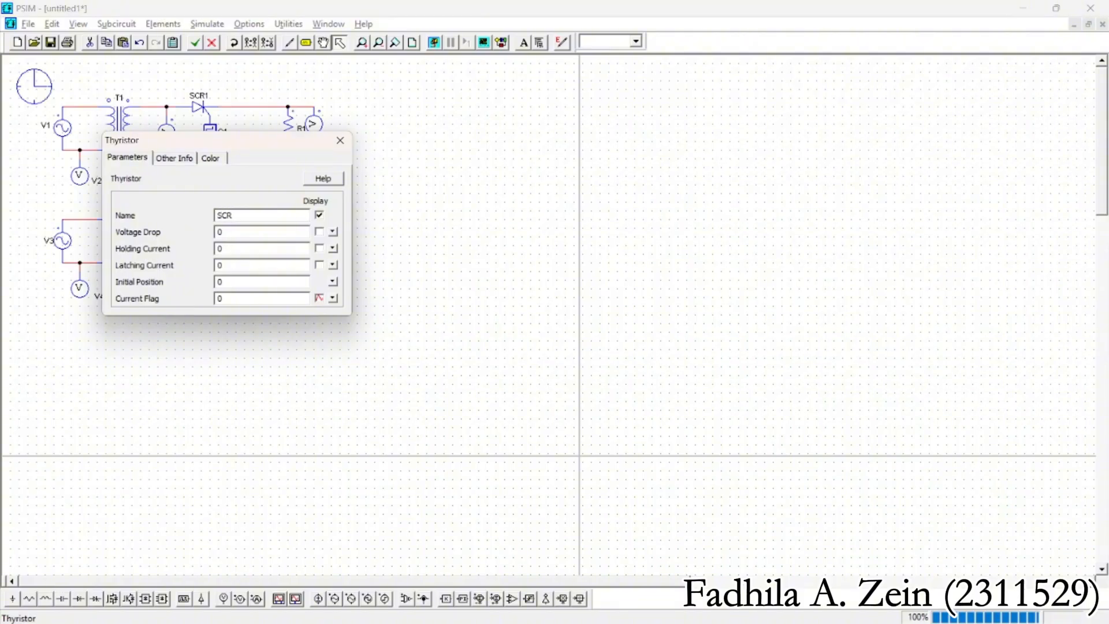
{"action": "left_click", "coordinate": [340, 140]}
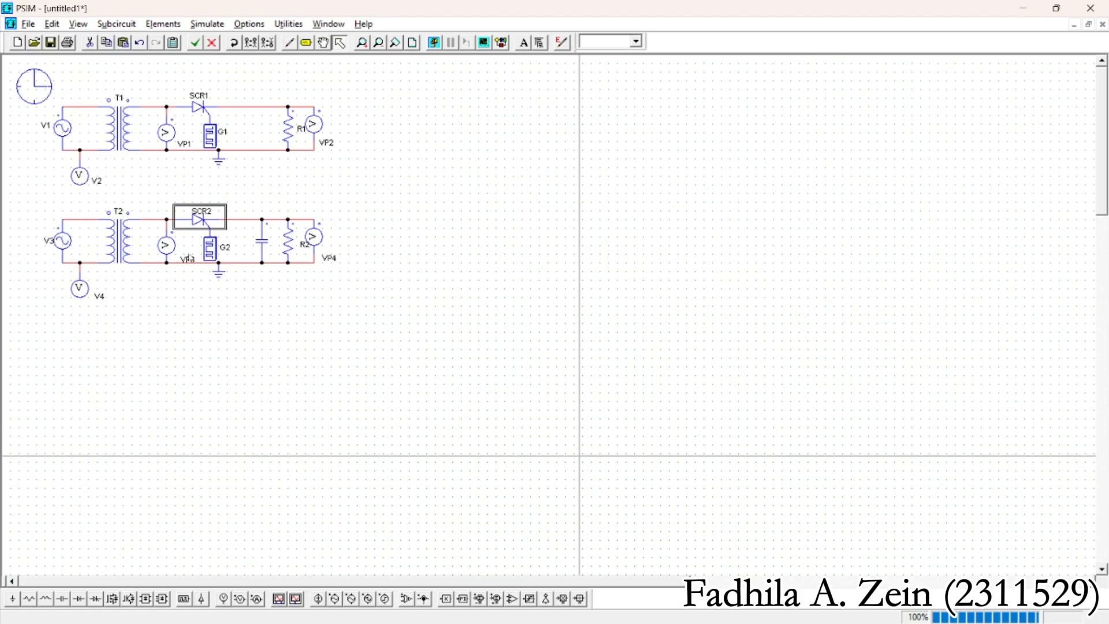
Shift the VP3 and VP4 labels closer to their voltage probes in the copied circuit
{"action": "left_click_drag", "start_coordinate": [192, 259], "coordinate": [185, 253]}
{"action": "left_click_drag", "start_coordinate": [334, 259], "coordinate": [328, 253]}
{"action": "left_click", "coordinate": [366, 213]}
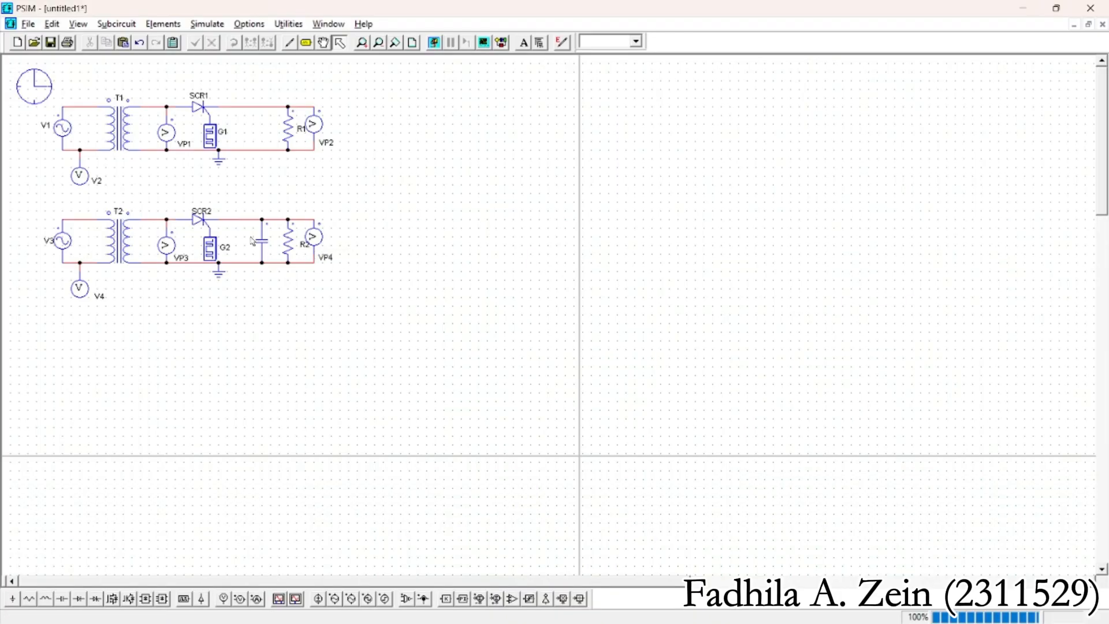
Set the filter capacitor's capacitance to 100u and display its name C1 on the schematic
{"action": "double_click", "coordinate": [252, 240]}
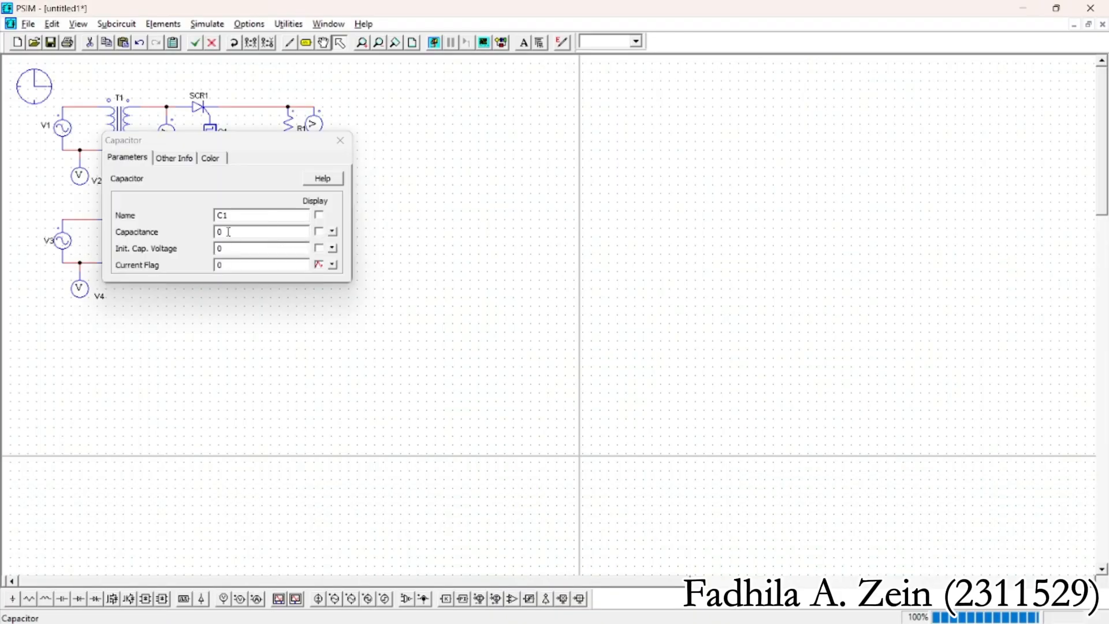
{"action": "left_click", "coordinate": [234, 231]}
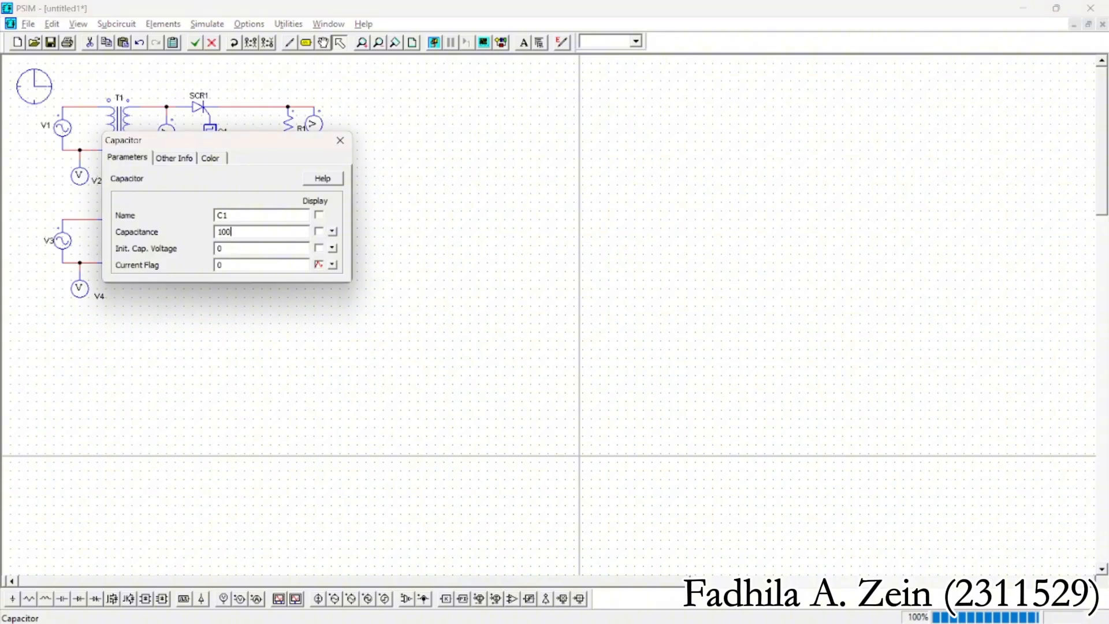
{"action": "type", "text": "100u"}
{"action": "left_click", "coordinate": [319, 215]}
{"action": "left_click", "coordinate": [340, 140]}
{"action": "left_click", "coordinate": [367, 240]}
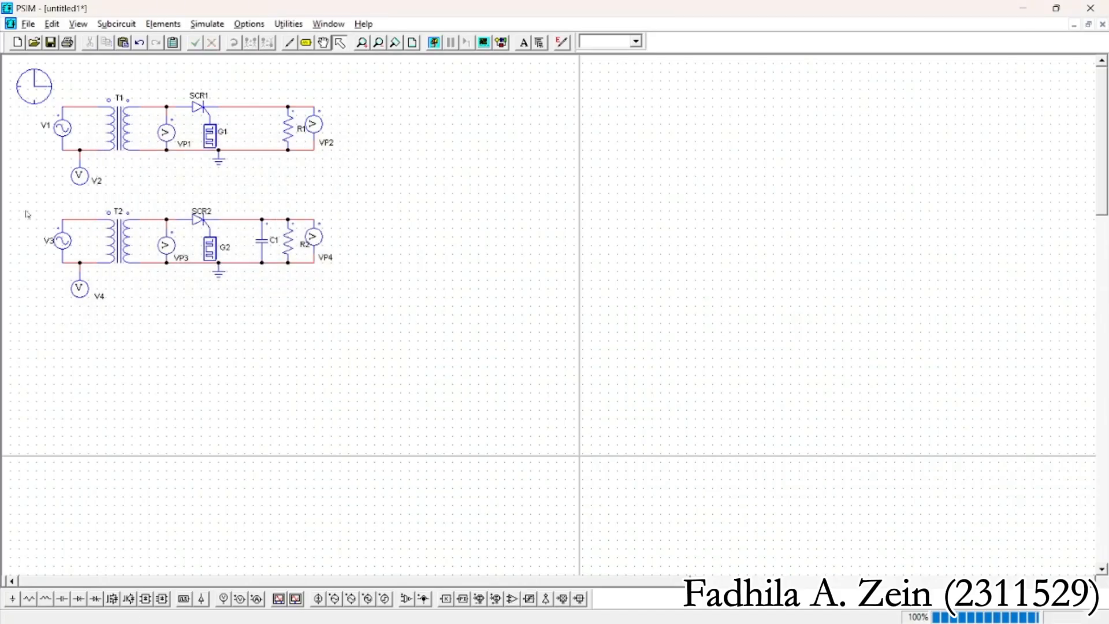
Move the entire capacitor-filtered circuit slightly down to widen the gap below the original circuit
{"action": "left_click_drag", "start_coordinate": [28, 197], "coordinate": [341, 319]}
{"action": "mouse_move", "coordinate": [158, 253]}
{"action": "left_mouse_down"}
{"action": "mouse_move", "coordinate": [219, 245]}
{"action": "mouse_move", "coordinate": [157, 262]}
{"action": "left_mouse_up"}
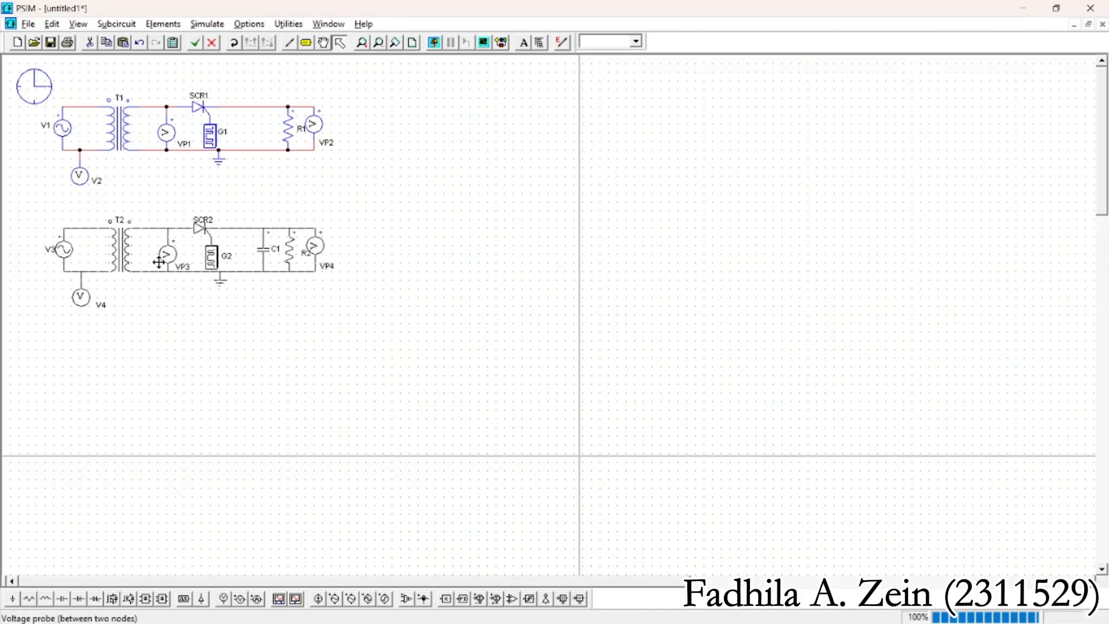
{"action": "left_click", "coordinate": [297, 174]}
Review the simulation control settings and the parameters of gating block G2, source V3 and transformer T2
{"action": "double_click", "coordinate": [211, 259]}
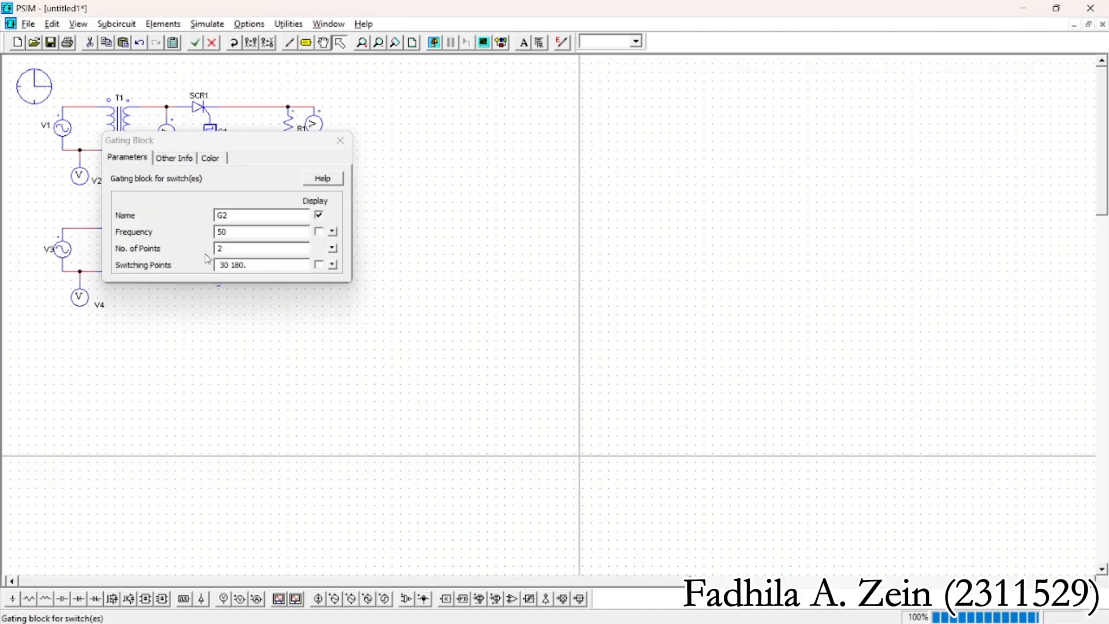
{"action": "left_click", "coordinate": [339, 141]}
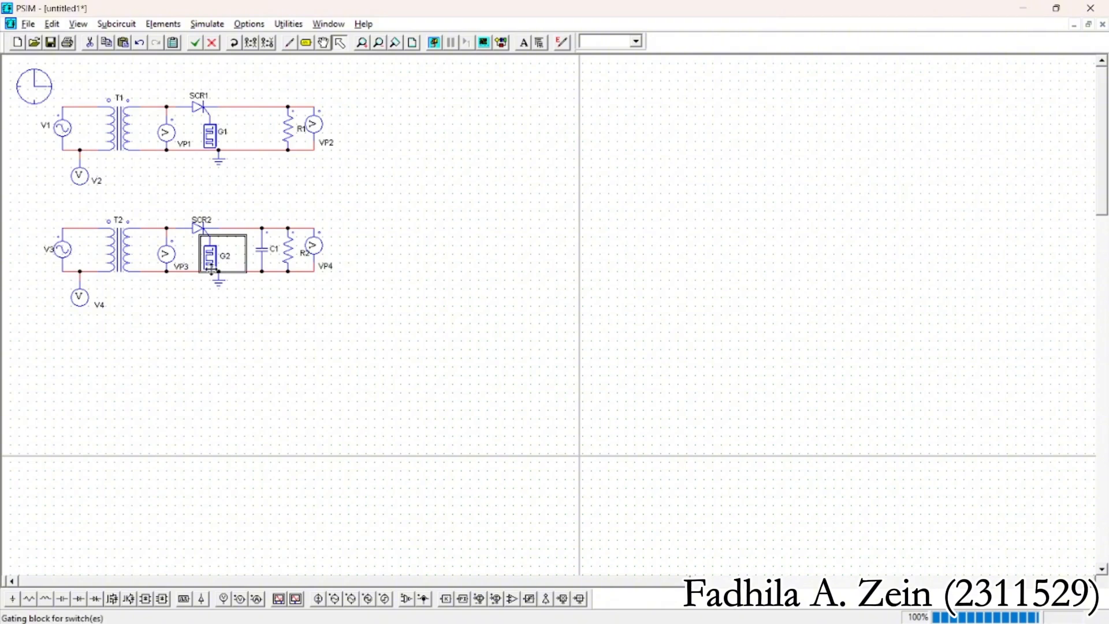
{"action": "double_click", "coordinate": [34, 85]}
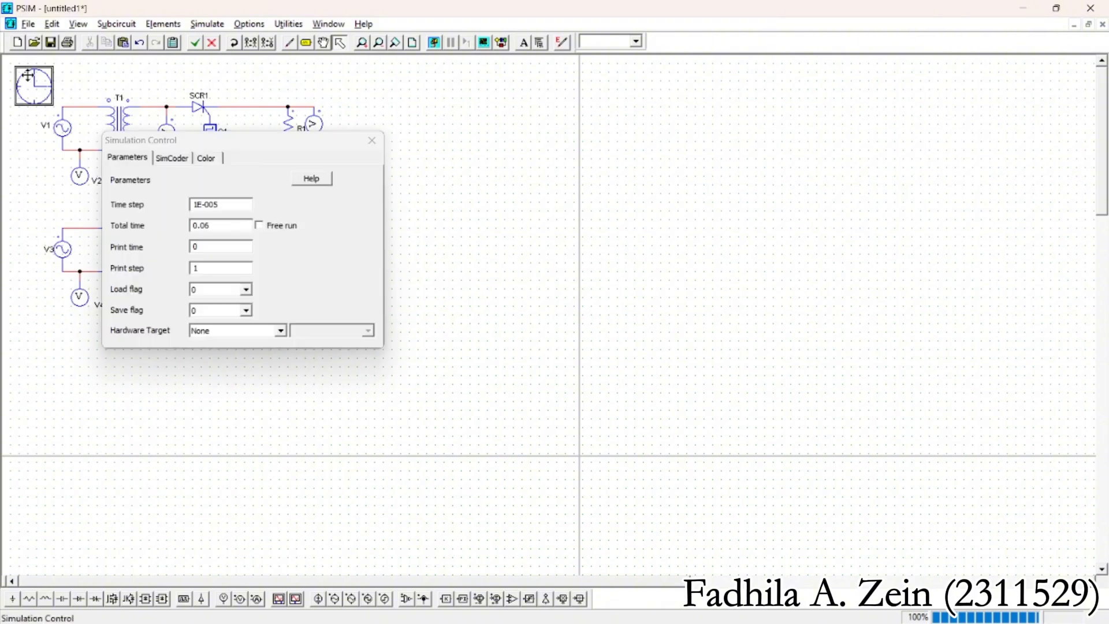
{"action": "left_click", "coordinate": [371, 141]}
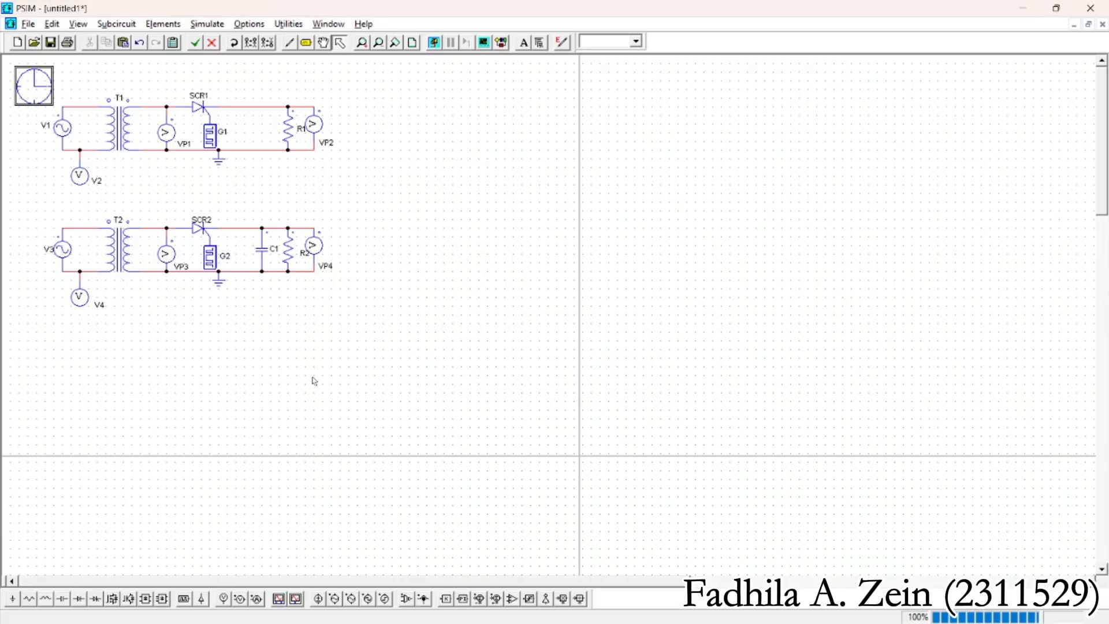
{"action": "double_click", "coordinate": [62, 249]}
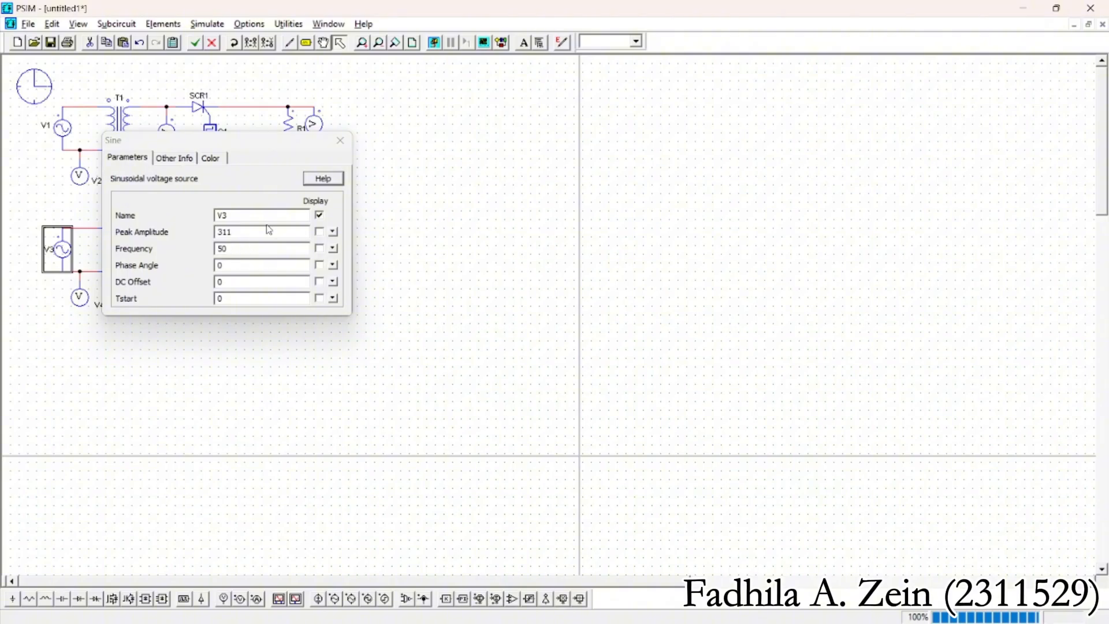
{"action": "left_click", "coordinate": [341, 141]}
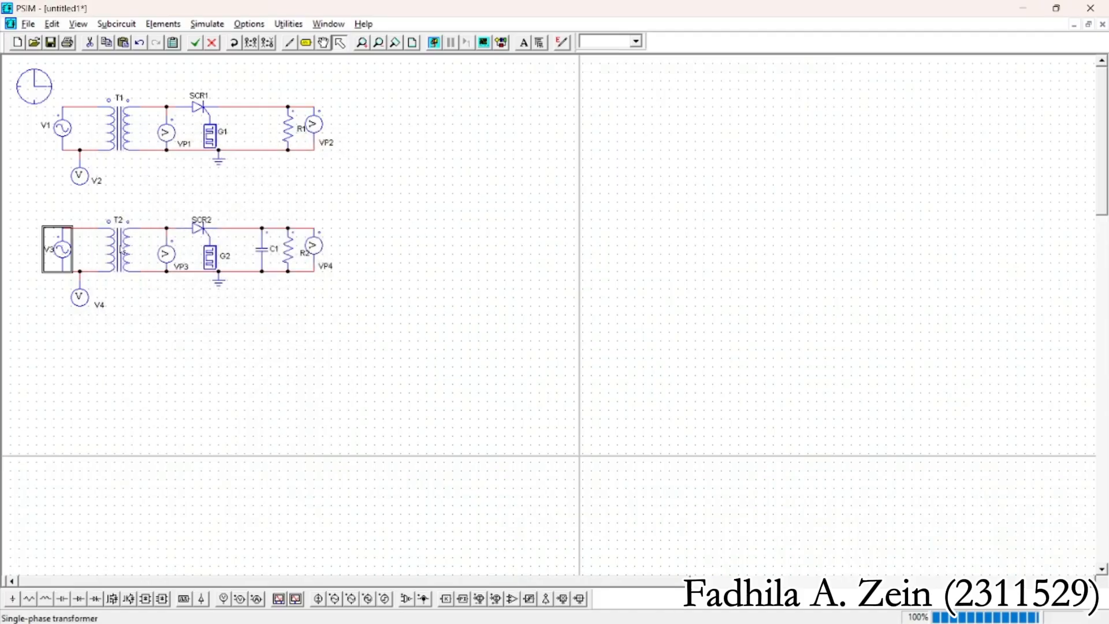
{"action": "double_click", "coordinate": [120, 248]}
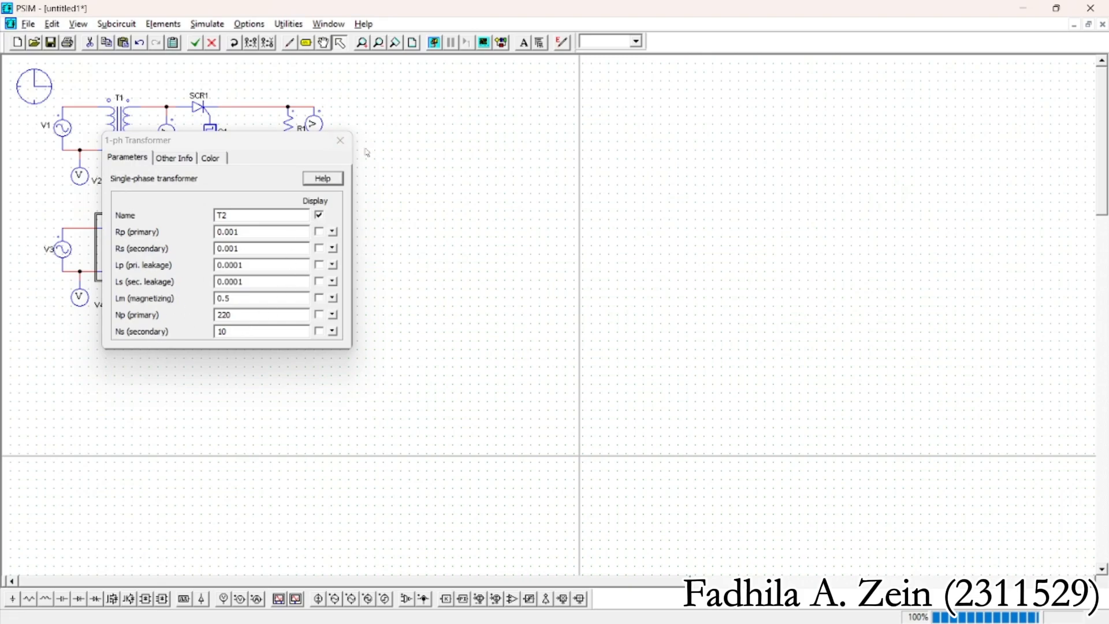
{"action": "left_click", "coordinate": [340, 141]}
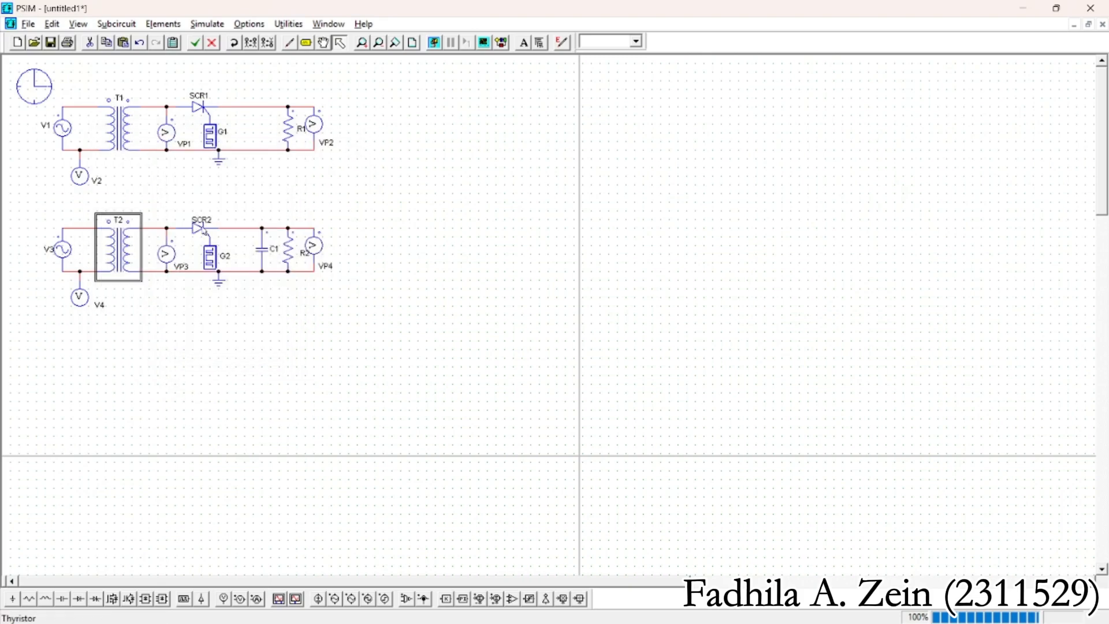
{"action": "double_click", "coordinate": [217, 261]}
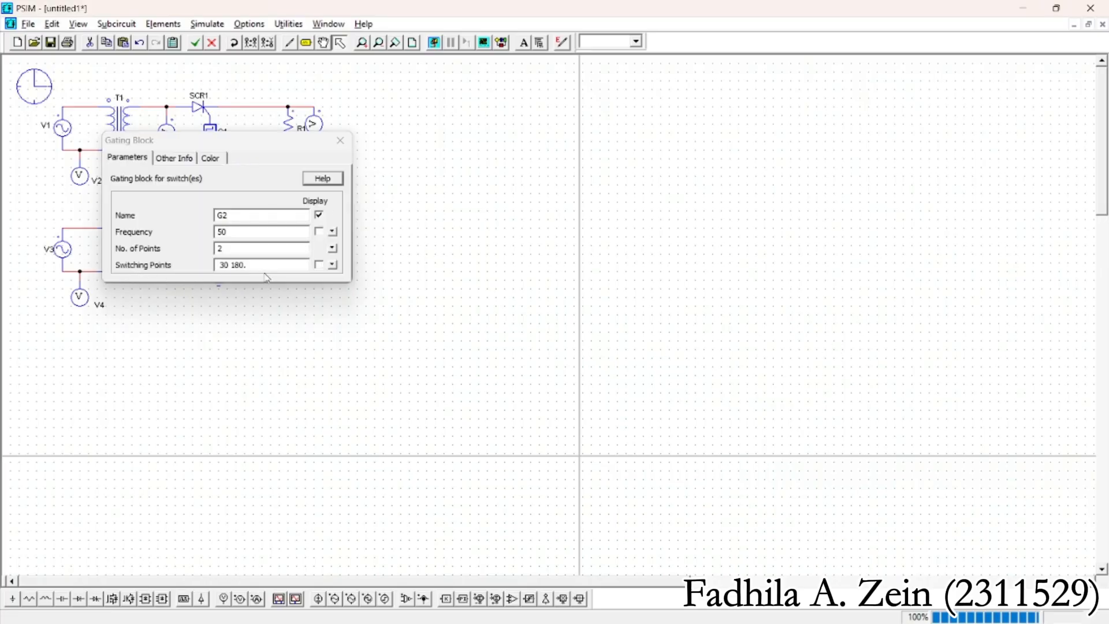
{"action": "left_click", "coordinate": [339, 142]}
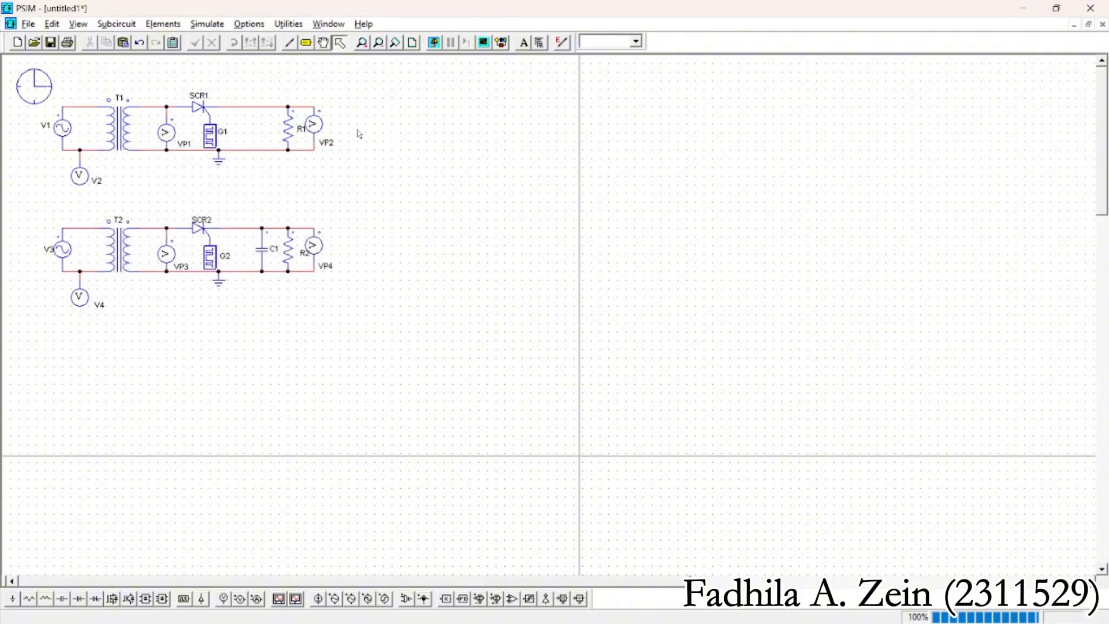
Run the simulation, plot VP1 and VP2 together, and widen the graph window to fill the viewer
{"action": "left_click", "coordinate": [434, 43]}
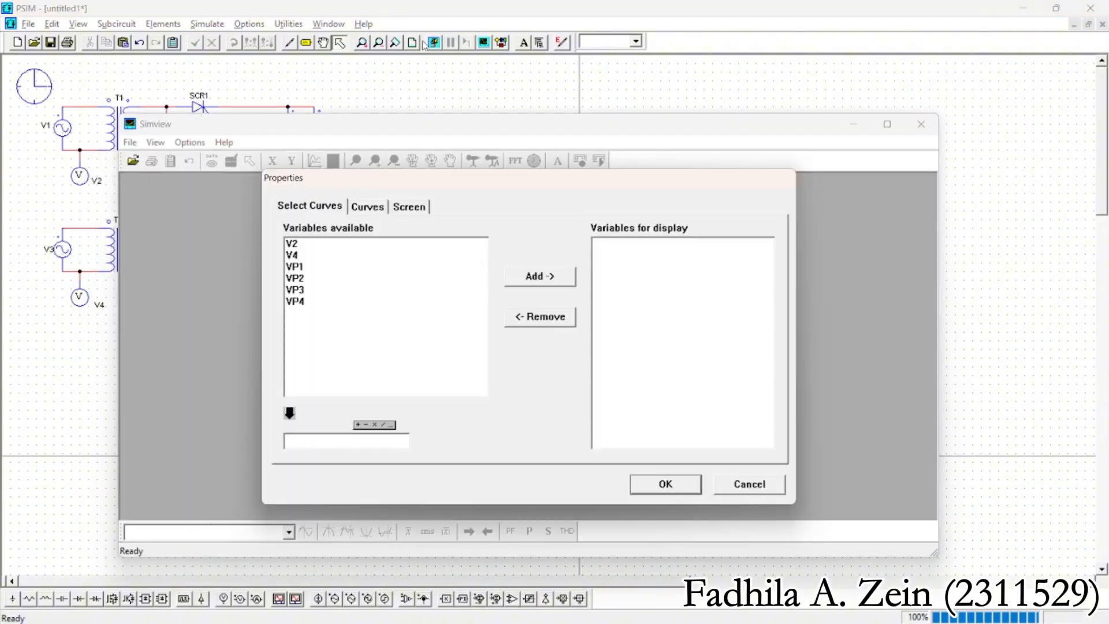
{"action": "left_click", "coordinate": [306, 267]}
{"action": "left_click", "coordinate": [309, 279], "text": "ctrl"}
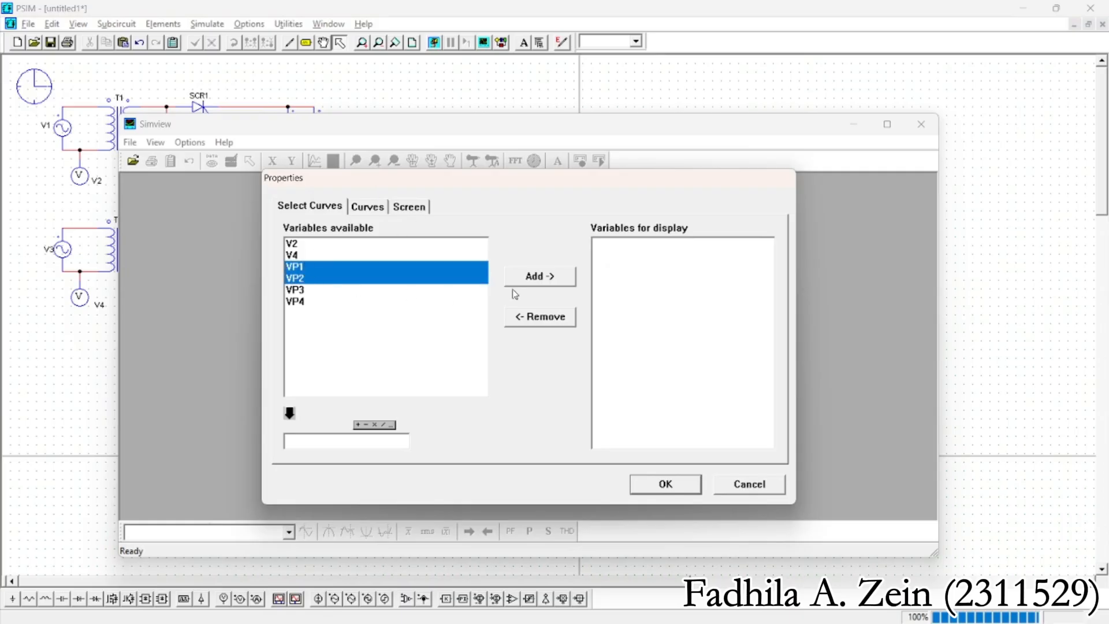
{"action": "left_click", "coordinate": [550, 277]}
{"action": "left_click", "coordinate": [659, 484]}
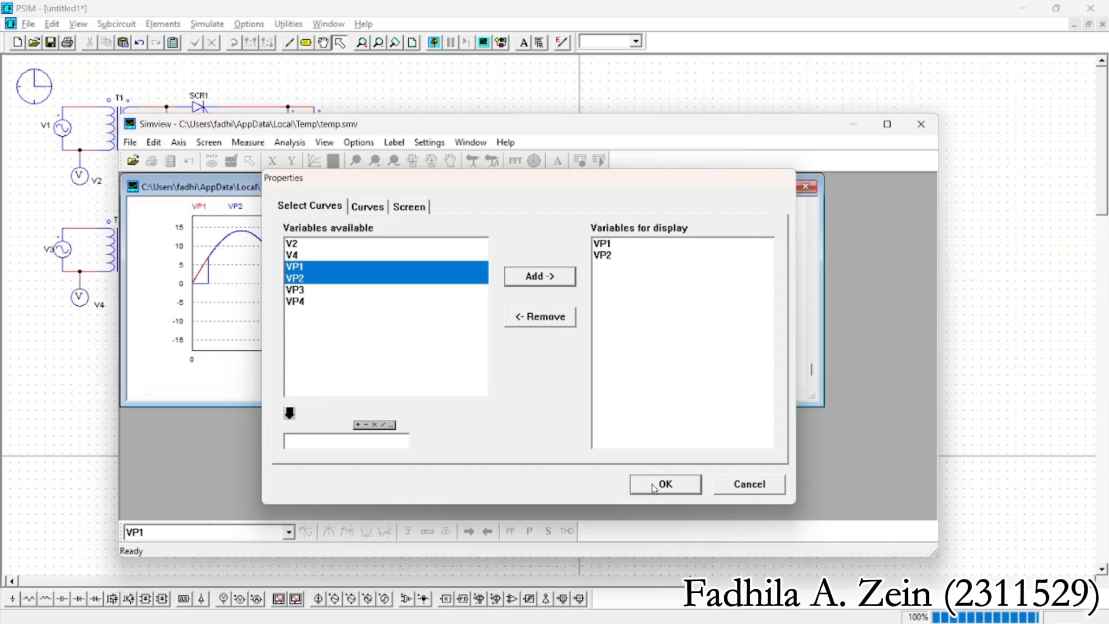
{"action": "left_click_drag", "start_coordinate": [824, 260], "coordinate": [942, 262]}
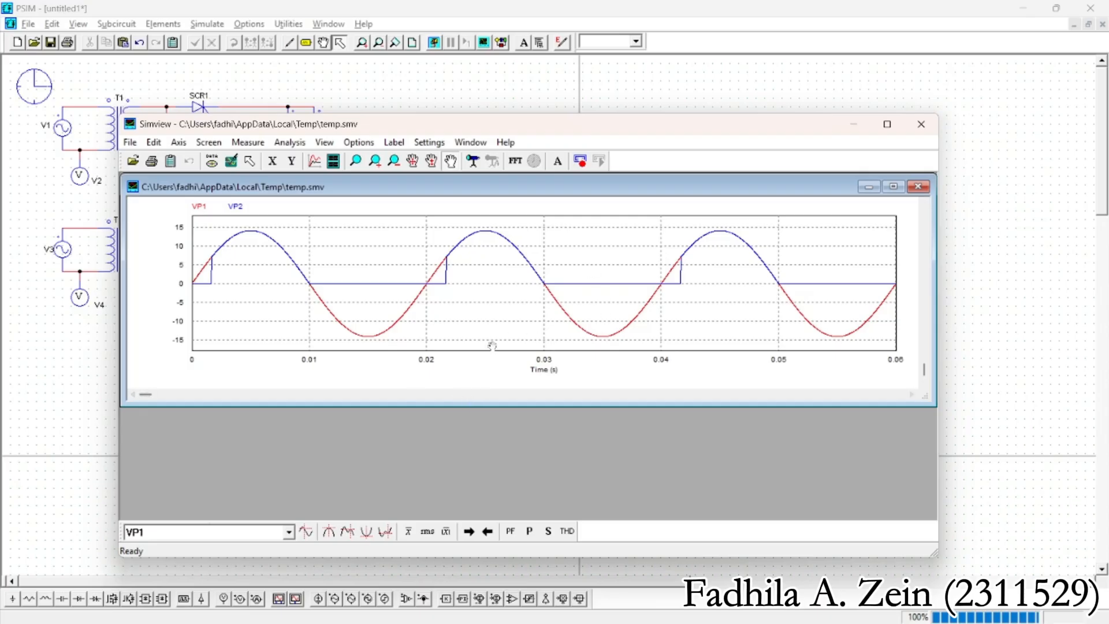
Add a second plot showing VP3 and VP4 below the first and enlarge the graph window's height
{"action": "right_click", "coordinate": [483, 326]}
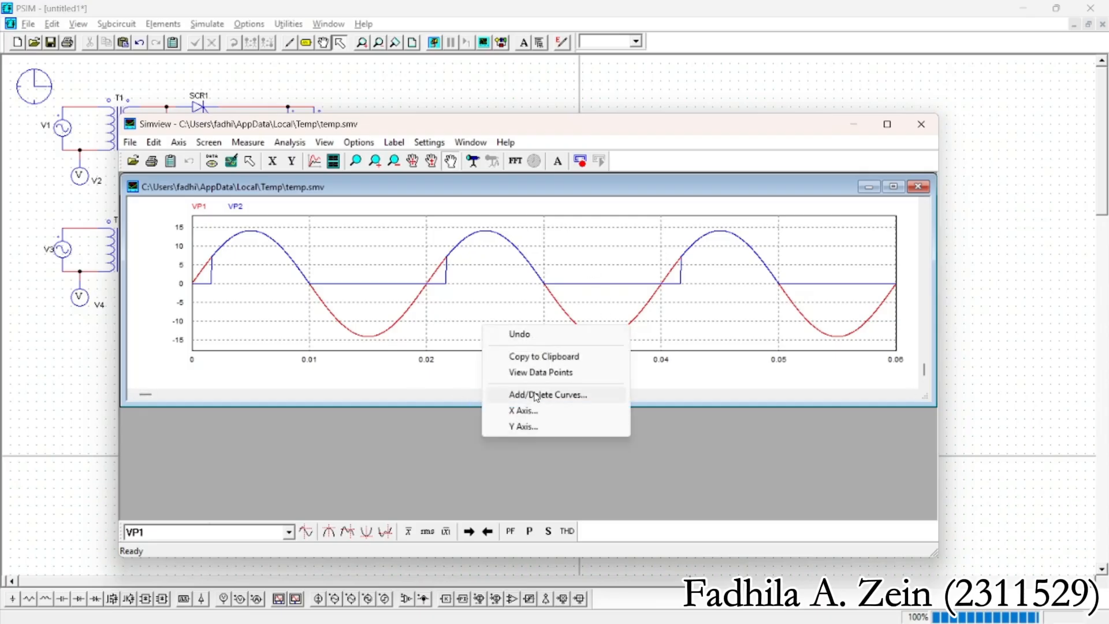
{"action": "left_click", "coordinate": [446, 453]}
{"action": "left_click", "coordinate": [334, 162]}
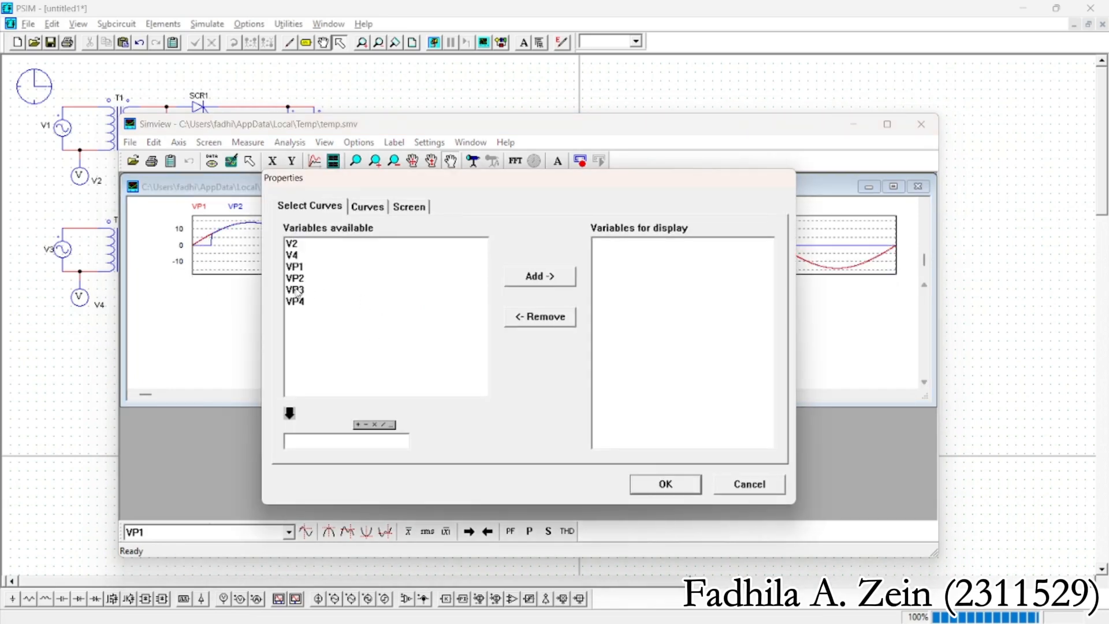
{"action": "left_click_drag", "start_coordinate": [296, 290], "coordinate": [306, 302]}
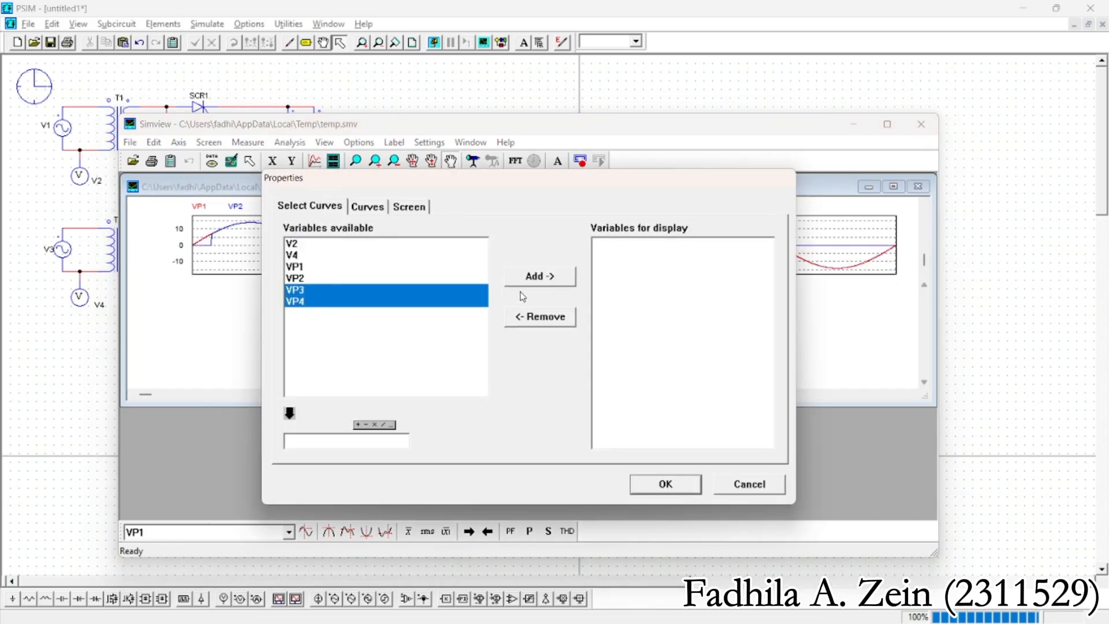
{"action": "left_click", "coordinate": [539, 276]}
{"action": "left_click", "coordinate": [665, 484]}
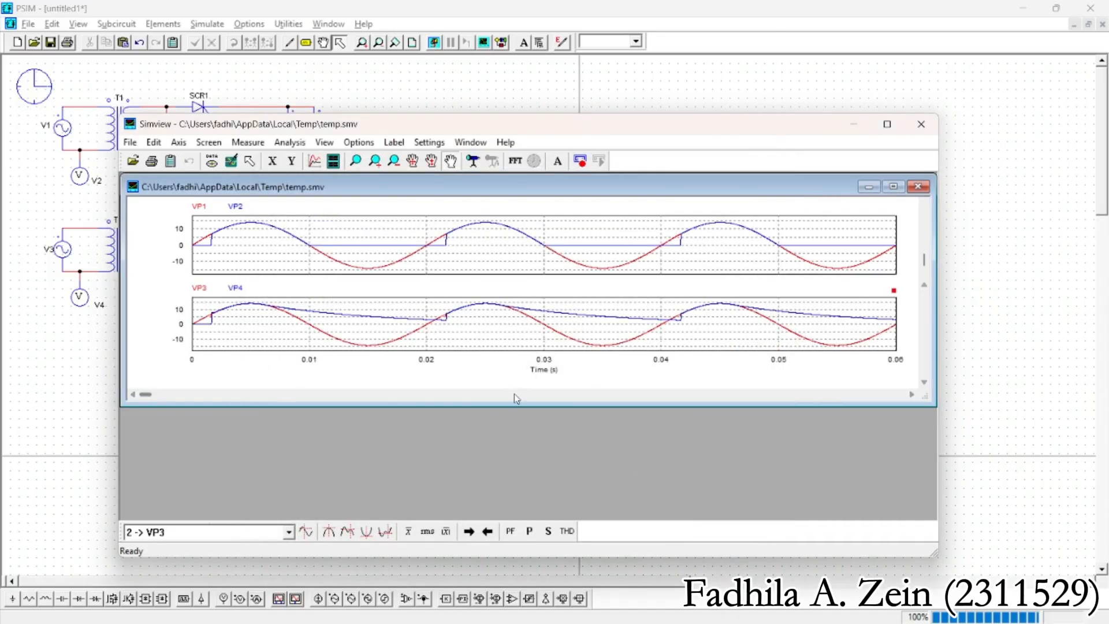
{"action": "left_click_drag", "start_coordinate": [520, 406], "coordinate": [520, 518]}
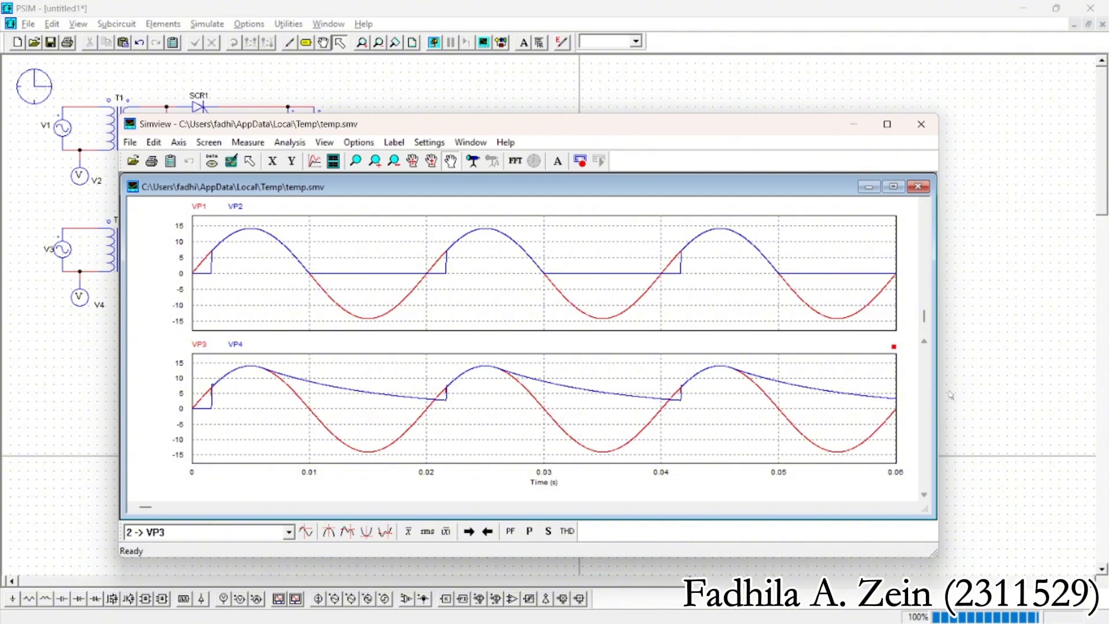
Close the waveform viewer and place the three-phase SCR rectifier circuit beside the two single-phase circuits
{"action": "left_click", "coordinate": [922, 124]}
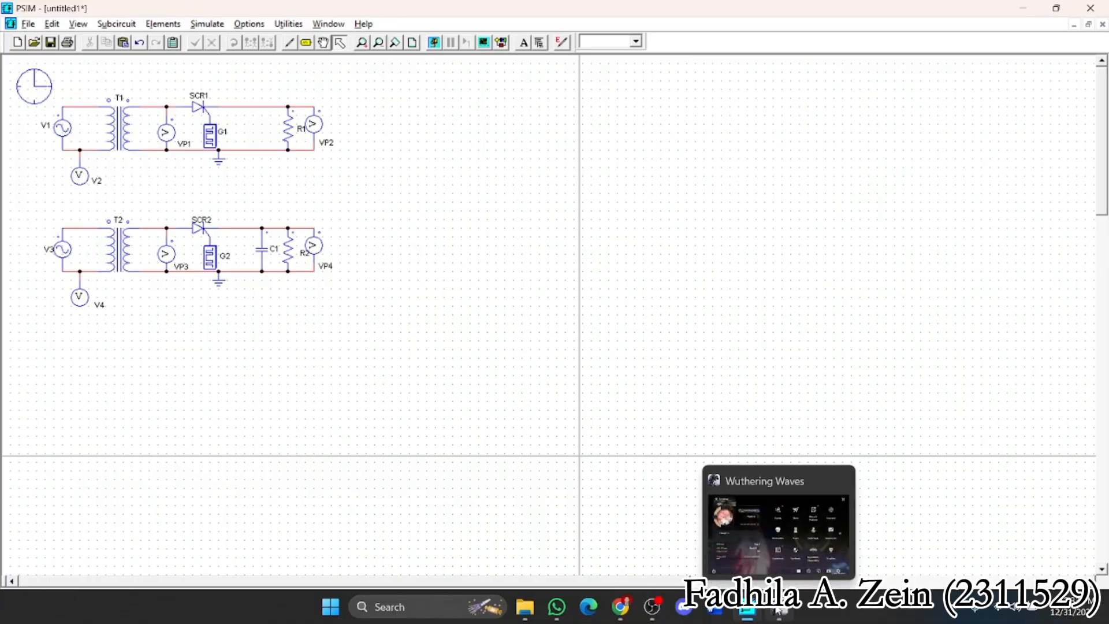
{"action": "mouse_move", "coordinate": [747, 608]}
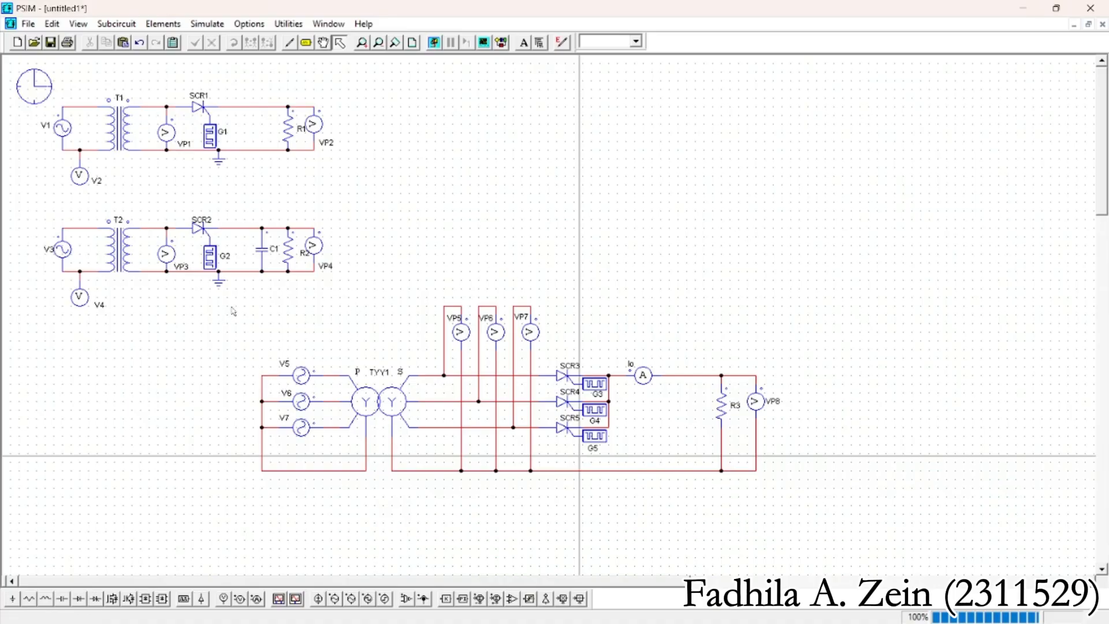
{"action": "left_click_drag", "start_coordinate": [236, 300], "coordinate": [801, 513]}
{"action": "left_click_drag", "start_coordinate": [519, 417], "coordinate": [642, 216]}
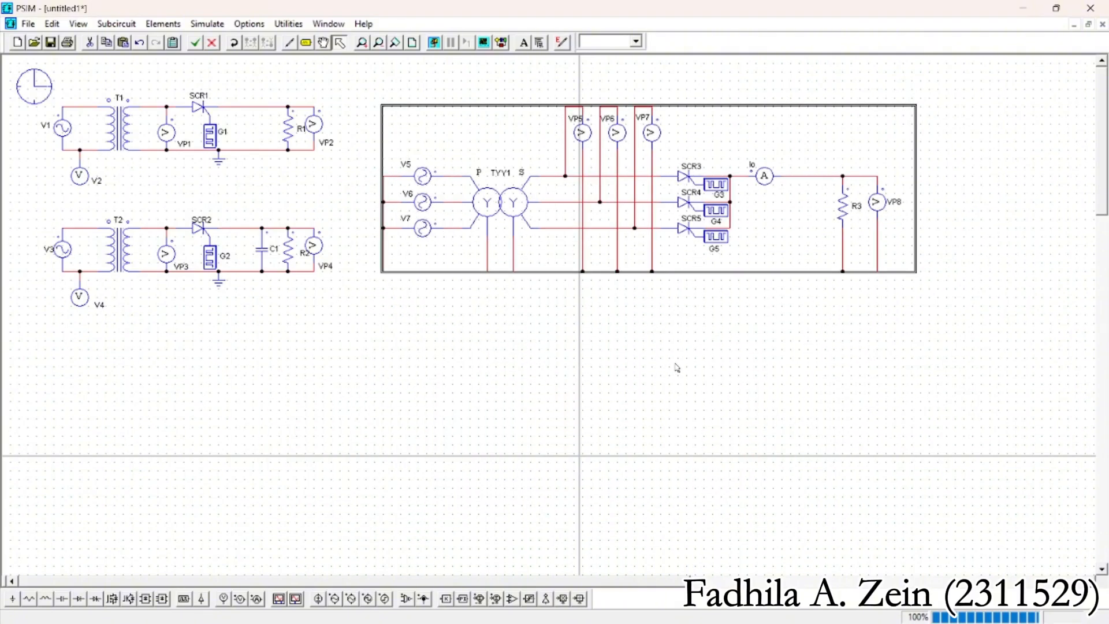
{"action": "left_click", "coordinate": [683, 371]}
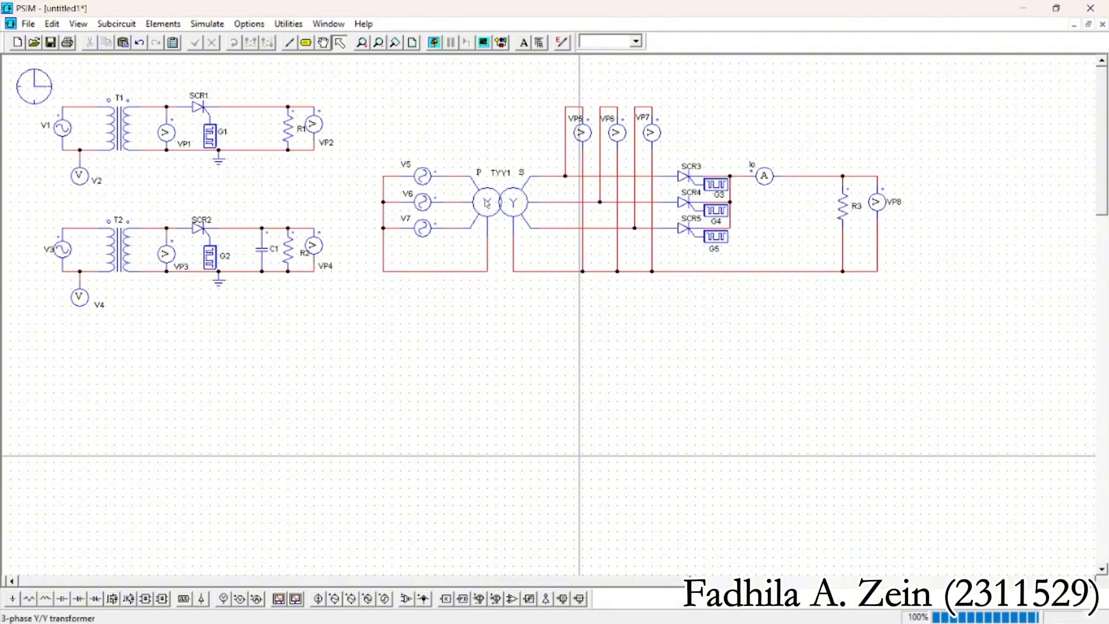
Review the parameters of gating blocks G3, G4 and G5, resistor R3 and source V6 in the three-phase circuit
{"action": "left_click", "coordinate": [486, 203]}
{"action": "left_click", "coordinate": [929, 142]}
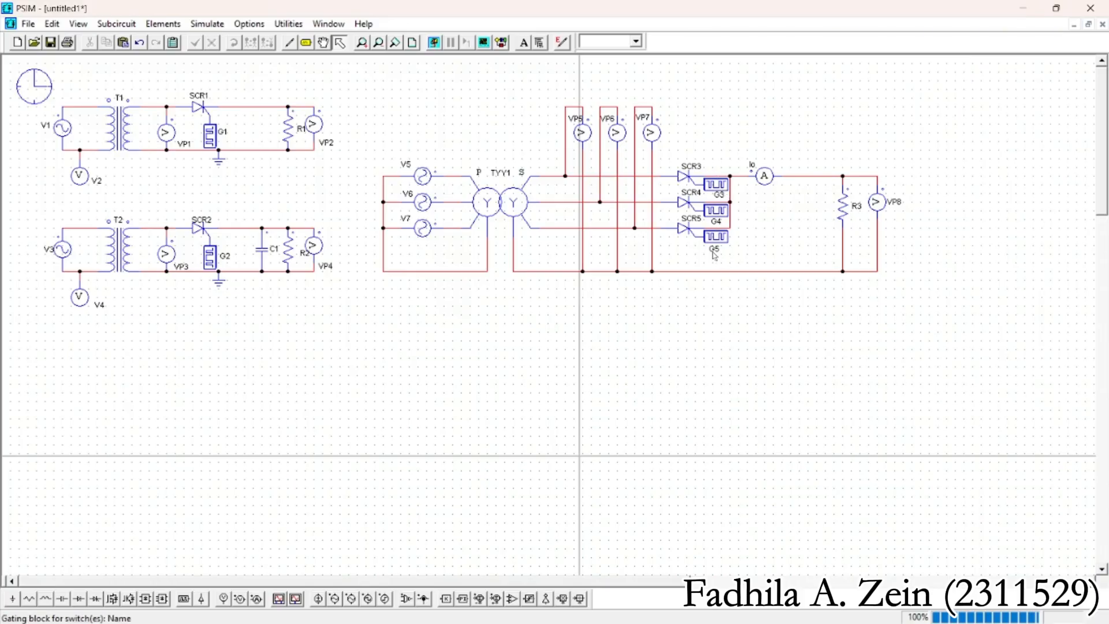
{"action": "double_click", "coordinate": [721, 193]}
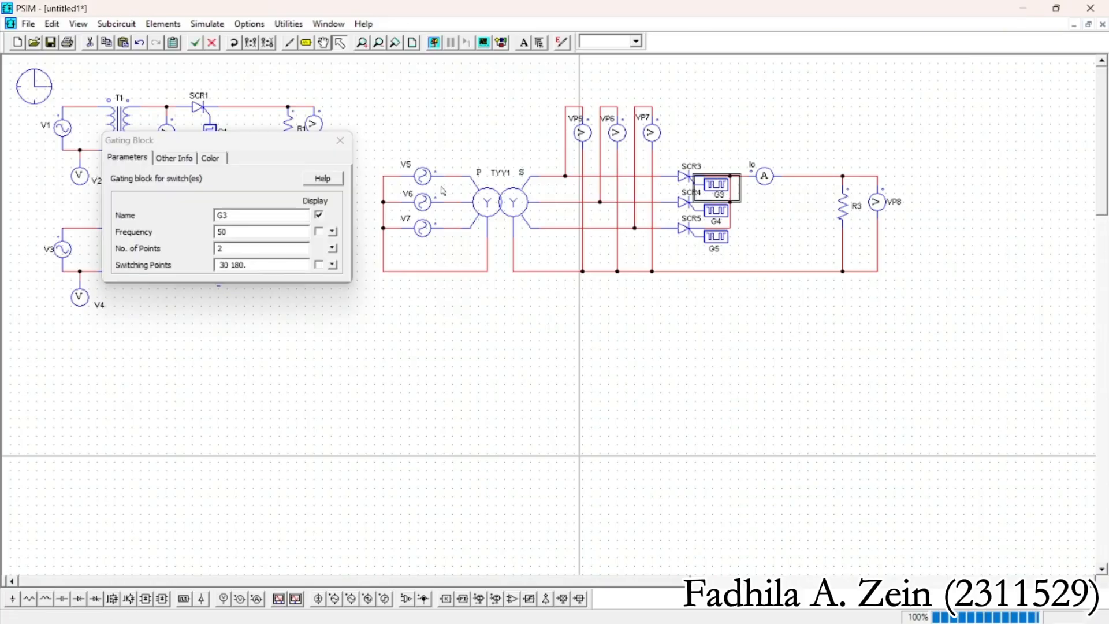
{"action": "left_click", "coordinate": [718, 217]}
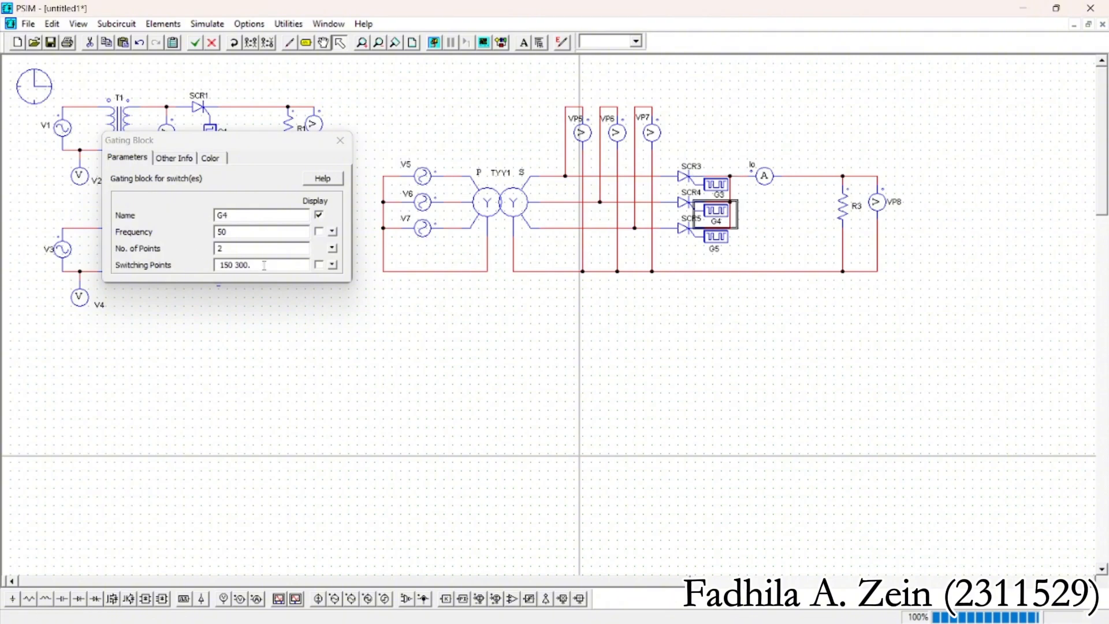
{"action": "left_click", "coordinate": [721, 241]}
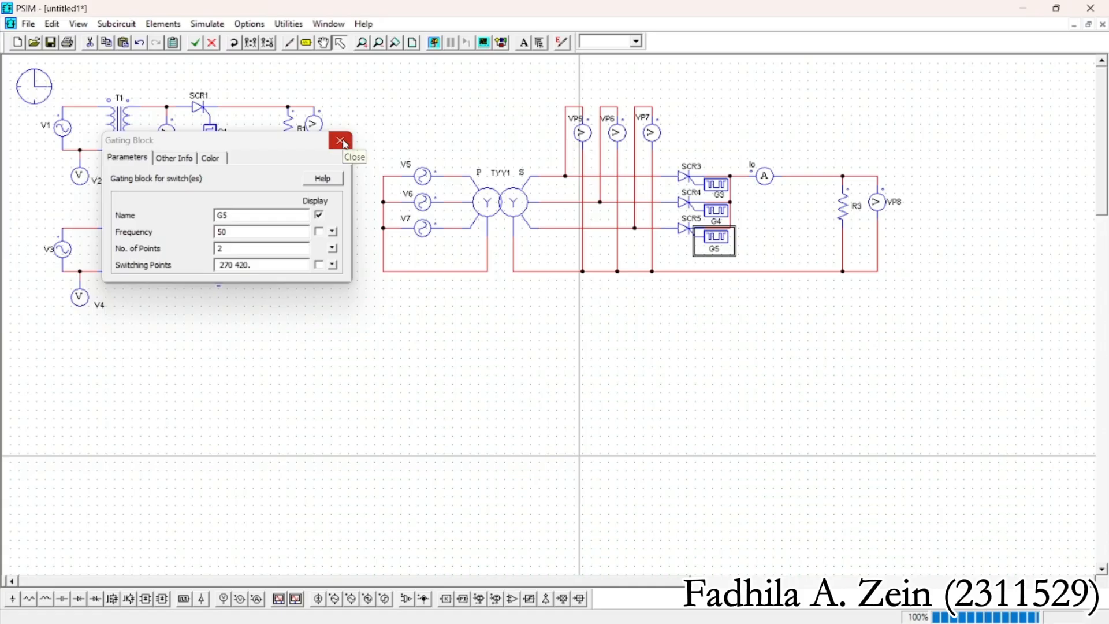
{"action": "left_click", "coordinate": [341, 140]}
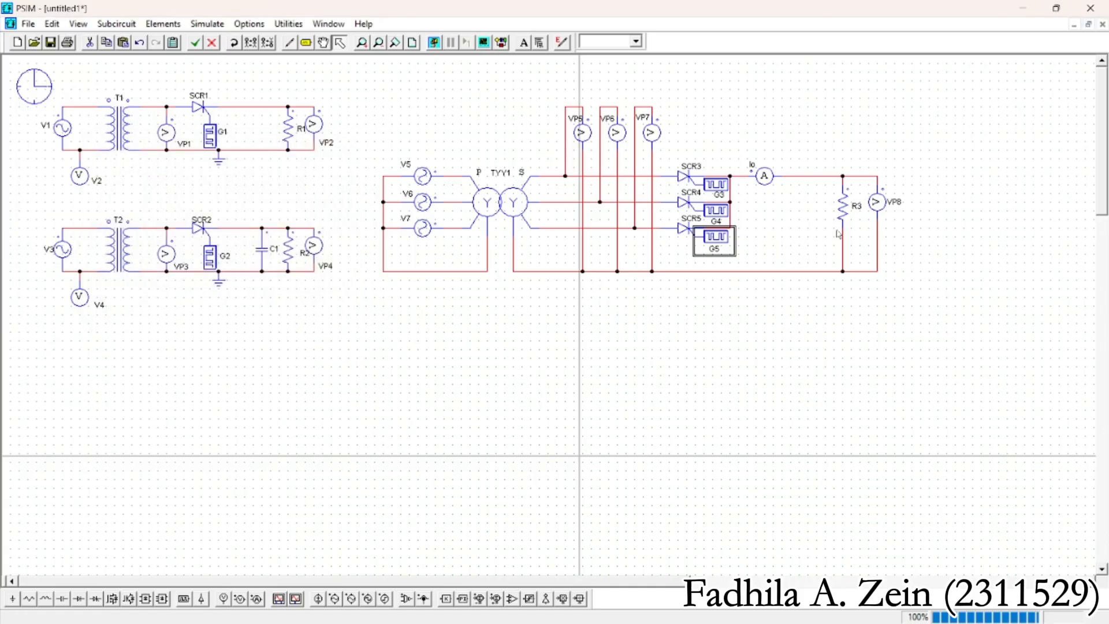
{"action": "double_click", "coordinate": [845, 199]}
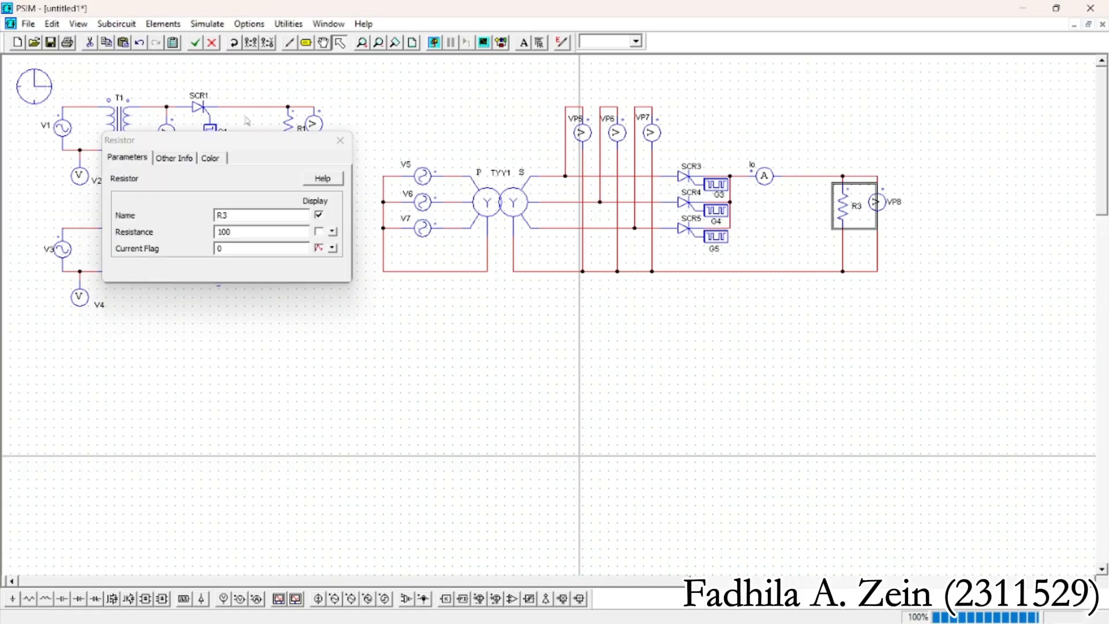
{"action": "left_click", "coordinate": [340, 141]}
{"action": "double_click", "coordinate": [422, 200]}
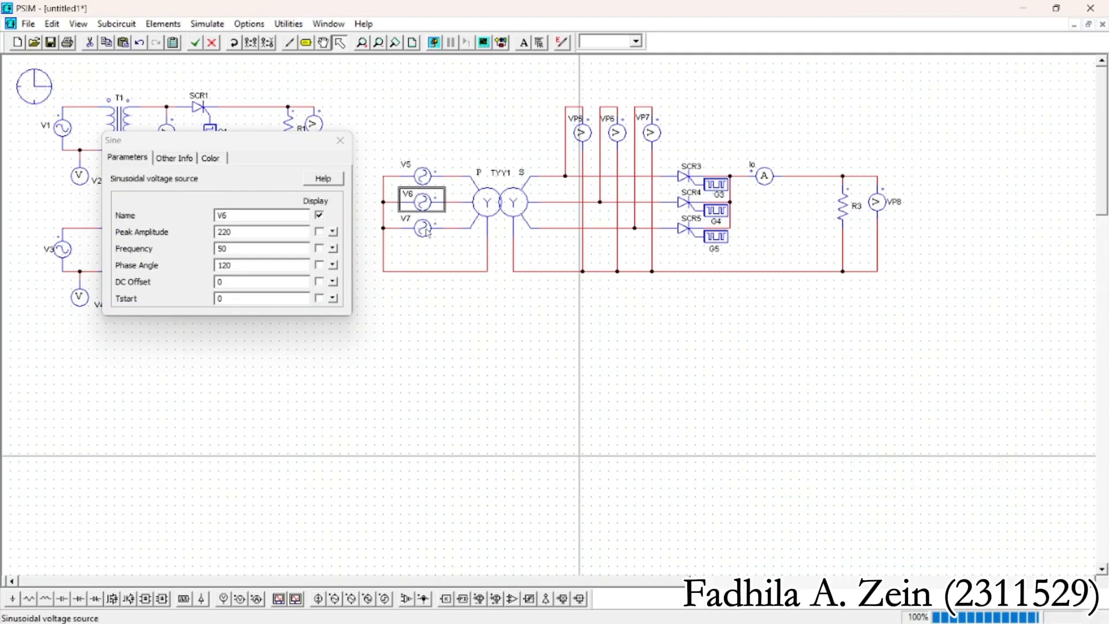
{"action": "left_click", "coordinate": [341, 140]}
{"action": "left_click", "coordinate": [793, 131]}
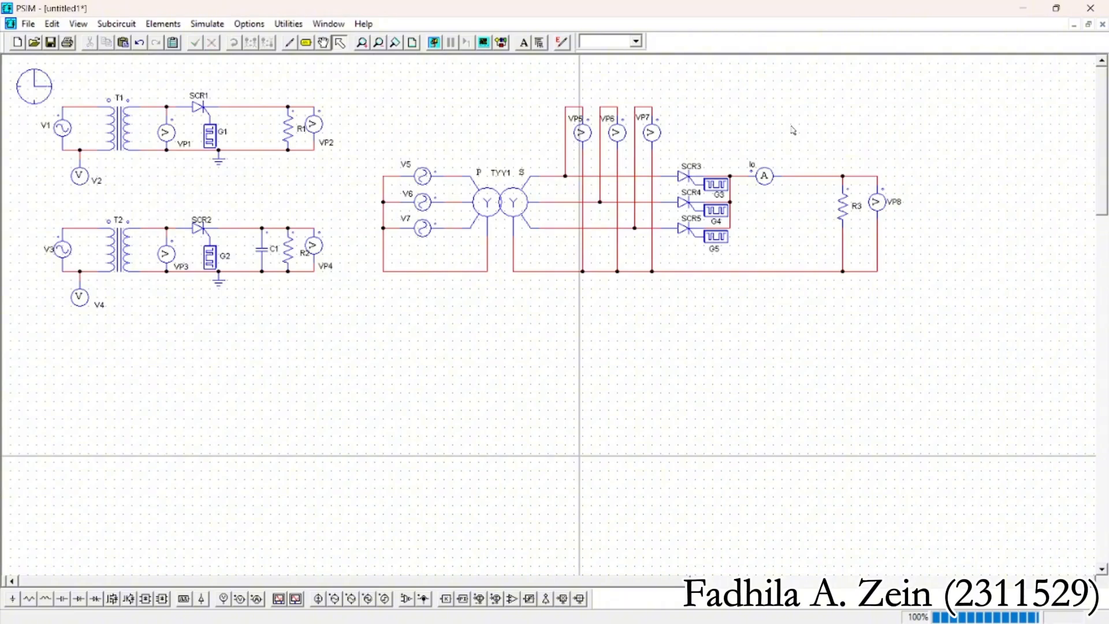
Shift the three-phase circuit slightly up and to the right, and paste a copy of it directly below
{"action": "left_click_drag", "start_coordinate": [350, 95], "coordinate": [927, 292]}
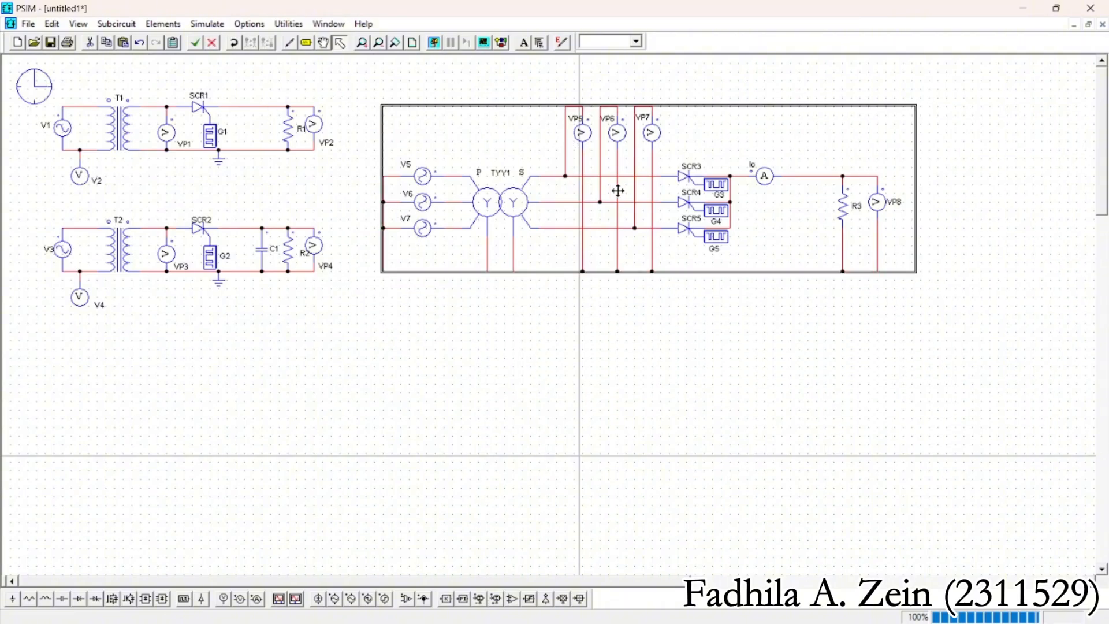
{"action": "left_click_drag", "start_coordinate": [617, 190], "coordinate": [633, 184]}
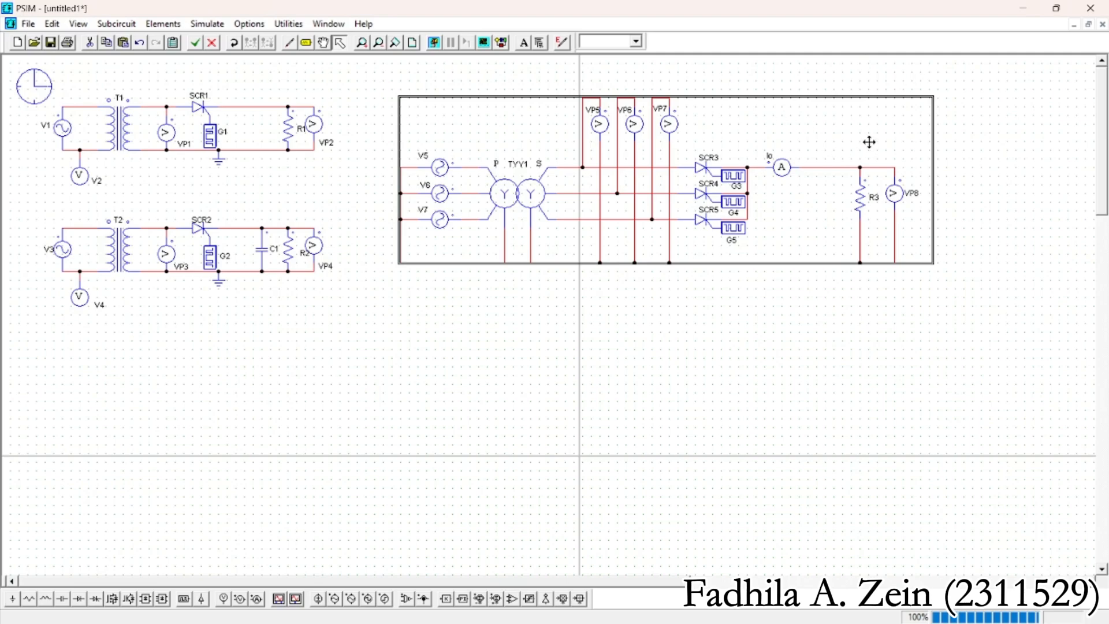
{"action": "key", "text": "ctrl+v"}
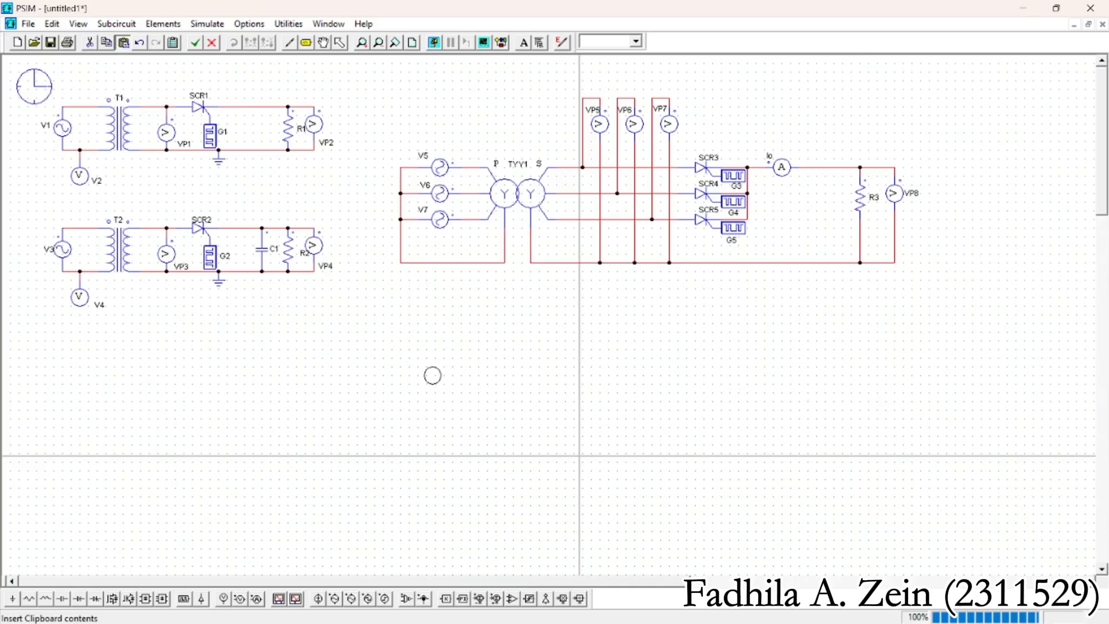
{"action": "left_click", "coordinate": [517, 400]}
{"action": "left_click", "coordinate": [990, 311]}
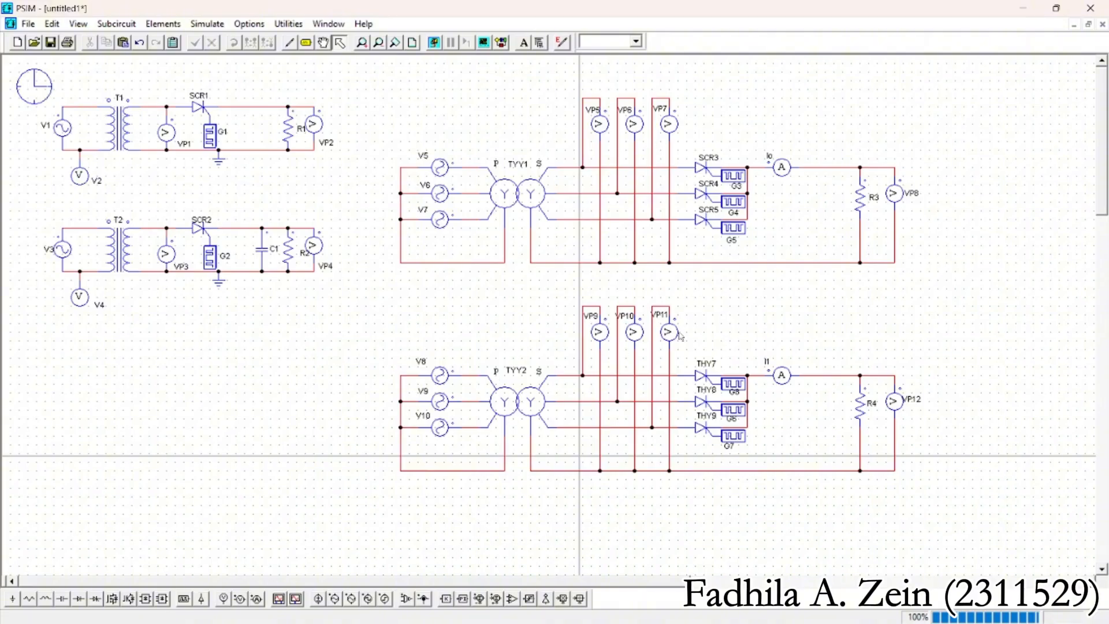
Rename the three thyristors of the copied three-phase circuit SCR6, SCR7 and SCR8, from the upper phase to the lower
{"action": "double_click", "coordinate": [701, 375]}
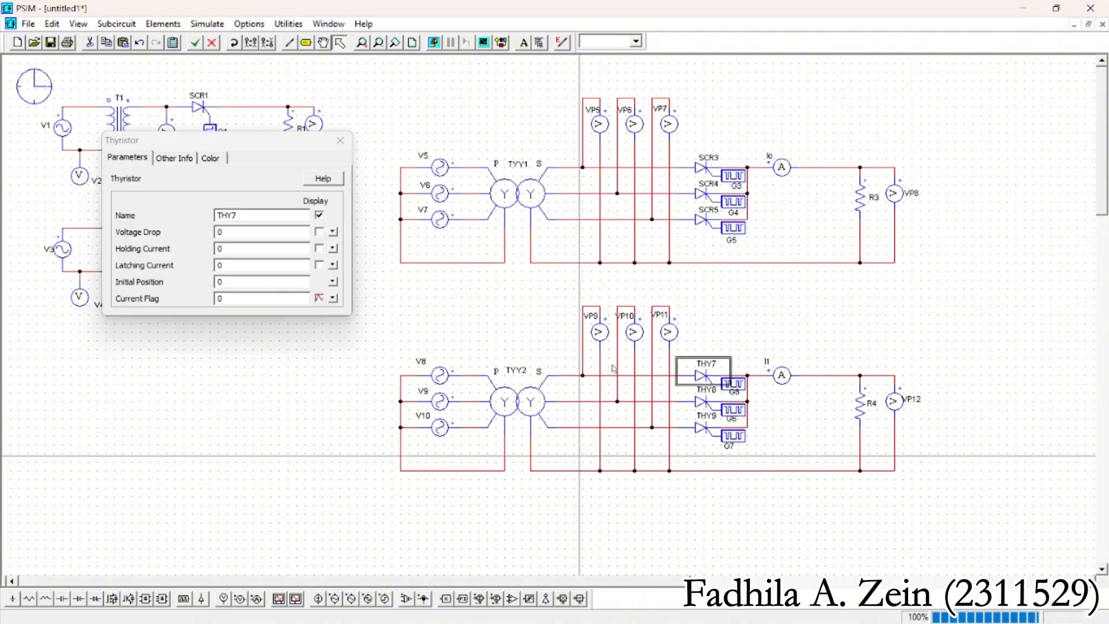
{"action": "left_click", "coordinate": [265, 215]}
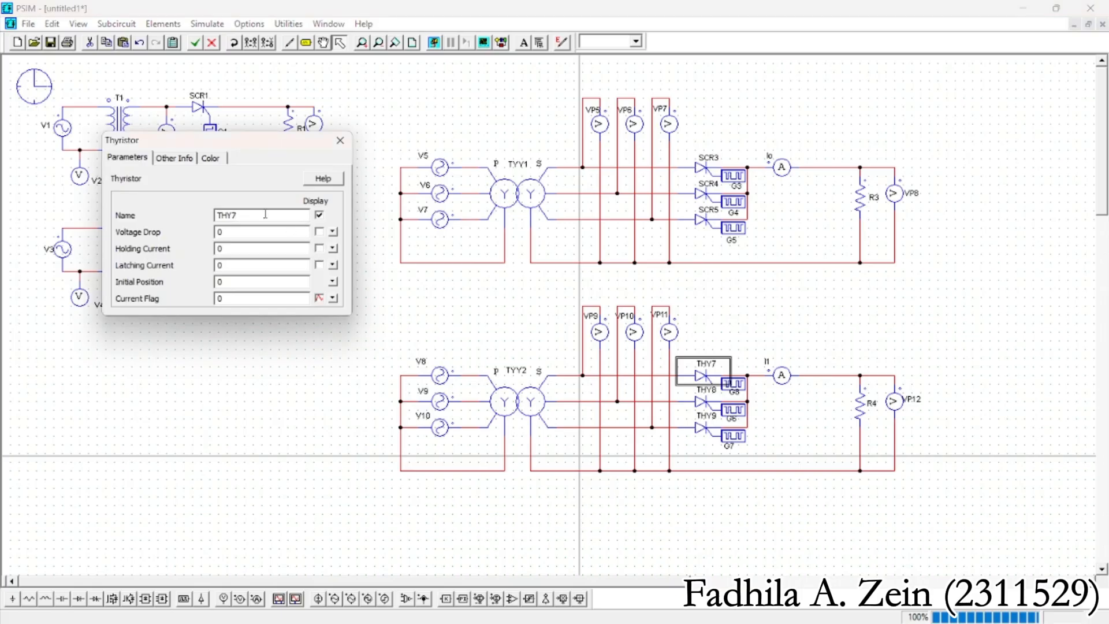
{"action": "key", "text": "BackSpace"}
{"action": "key", "text": "BackSpace"}
{"action": "key", "text": "BackSpace"}
{"action": "left_click", "coordinate": [340, 141]}
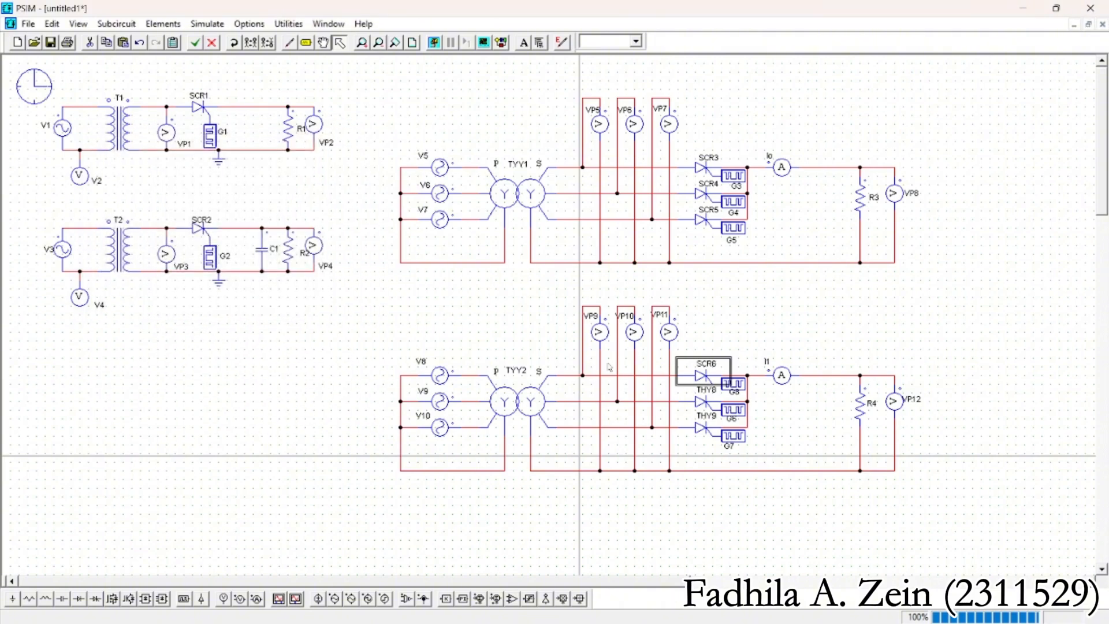
{"action": "double_click", "coordinate": [702, 402]}
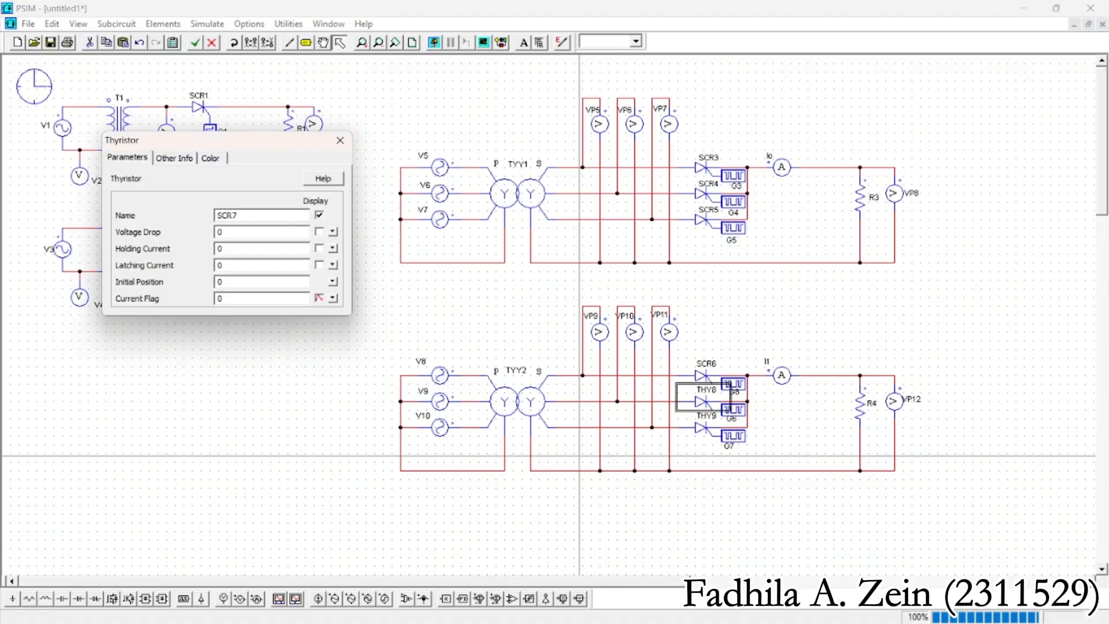
{"action": "left_click", "coordinate": [340, 140]}
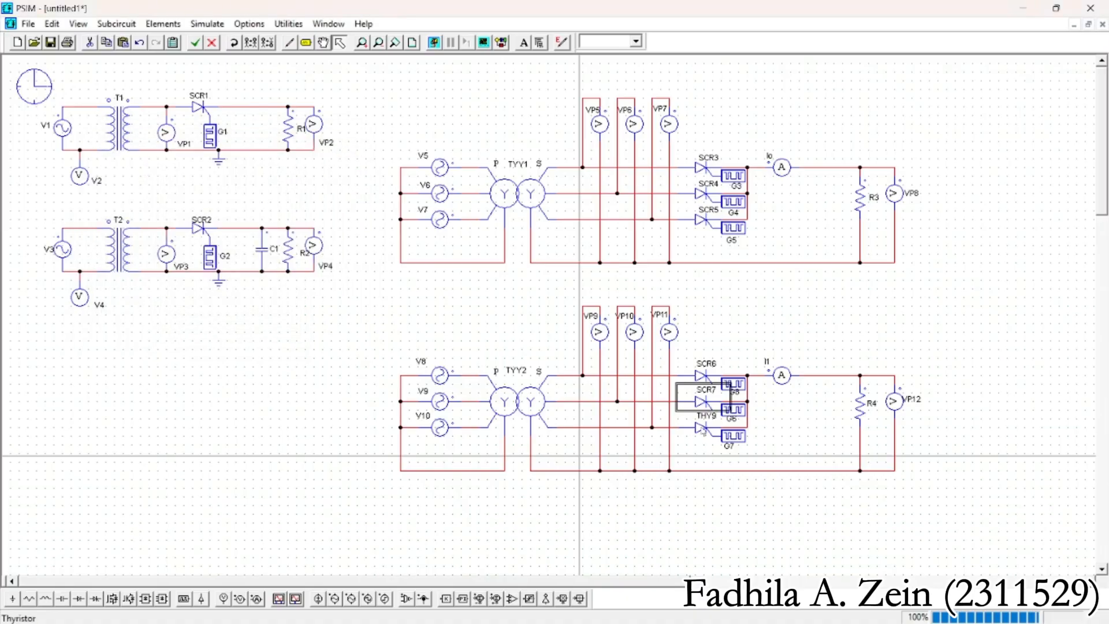
{"action": "double_click", "coordinate": [701, 427]}
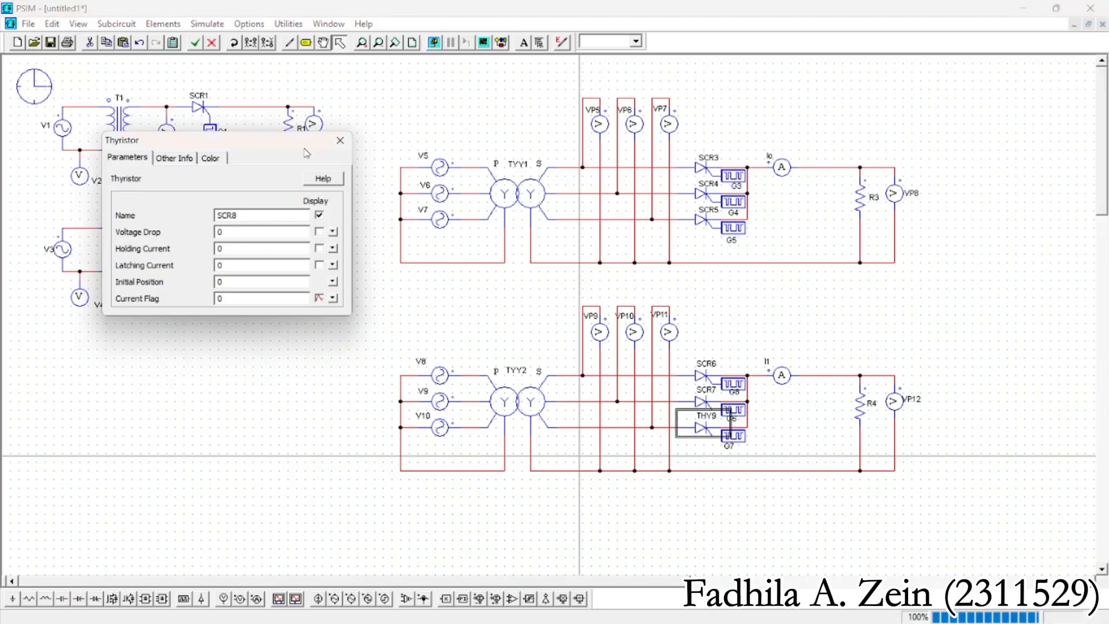
{"action": "left_click", "coordinate": [340, 140]}
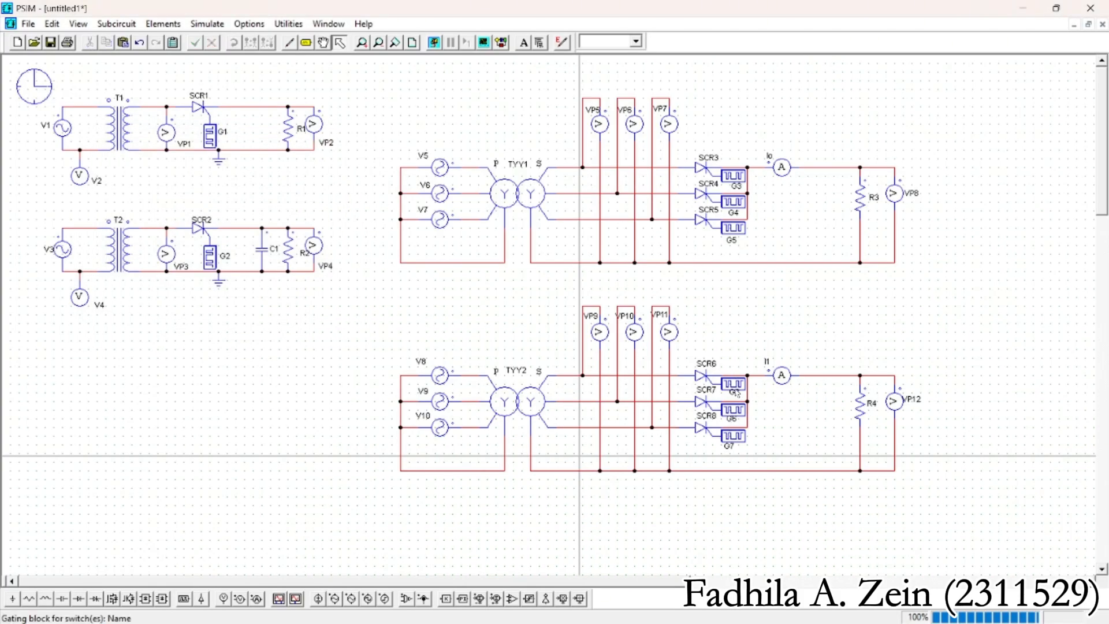
Rename the copied circuit's gating blocks G6, G7 and G8, from the upper phase to the lower
{"action": "double_click", "coordinate": [737, 394]}
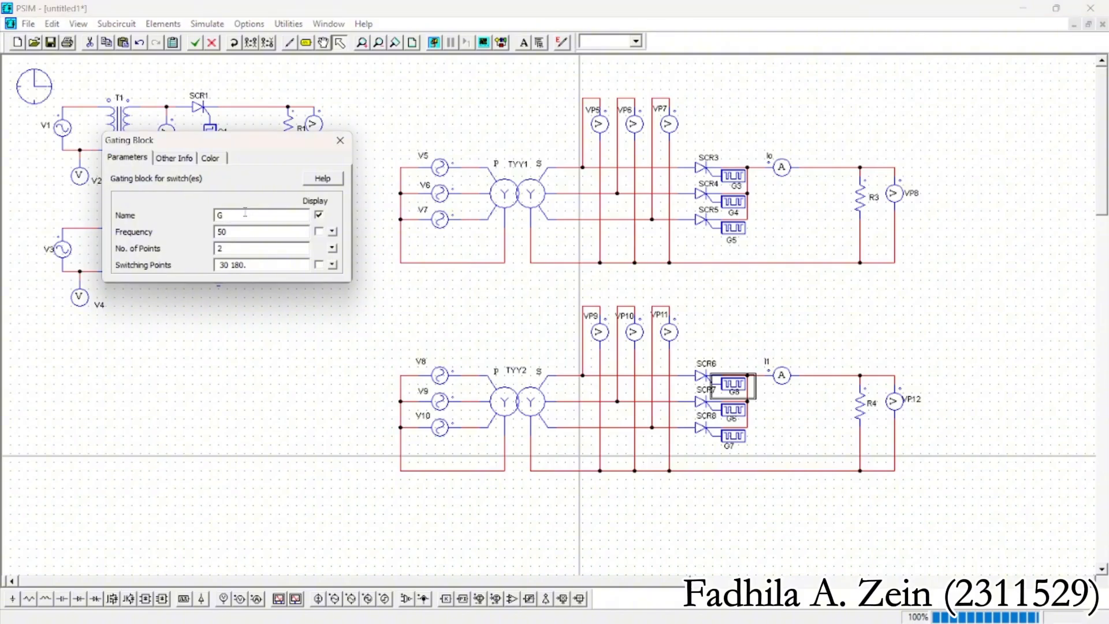
{"action": "left_click", "coordinate": [340, 141]}
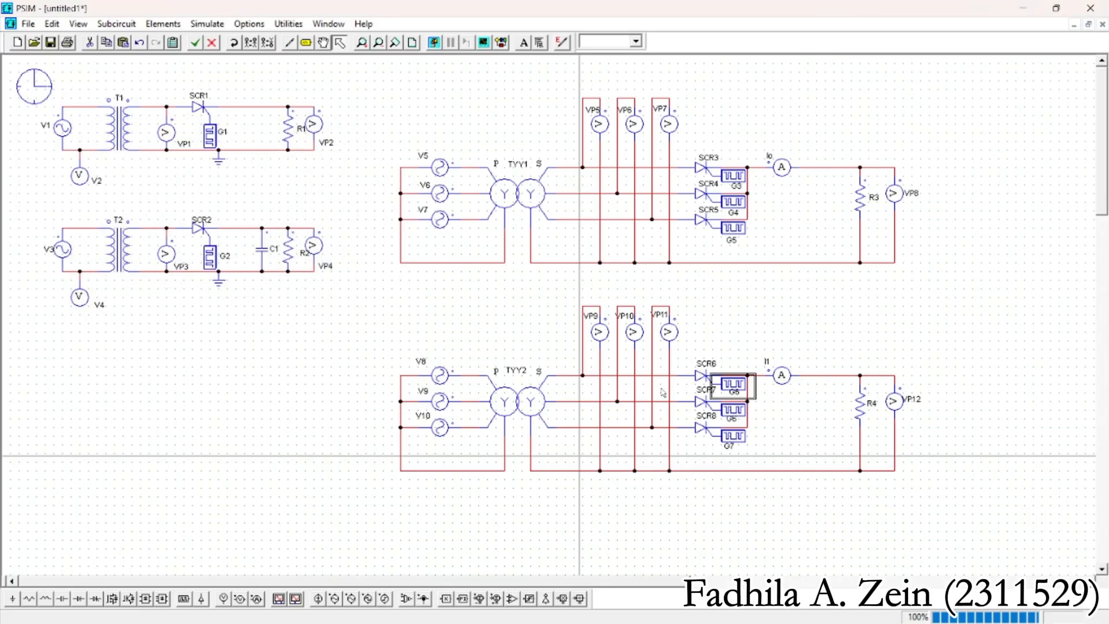
{"action": "double_click", "coordinate": [737, 411]}
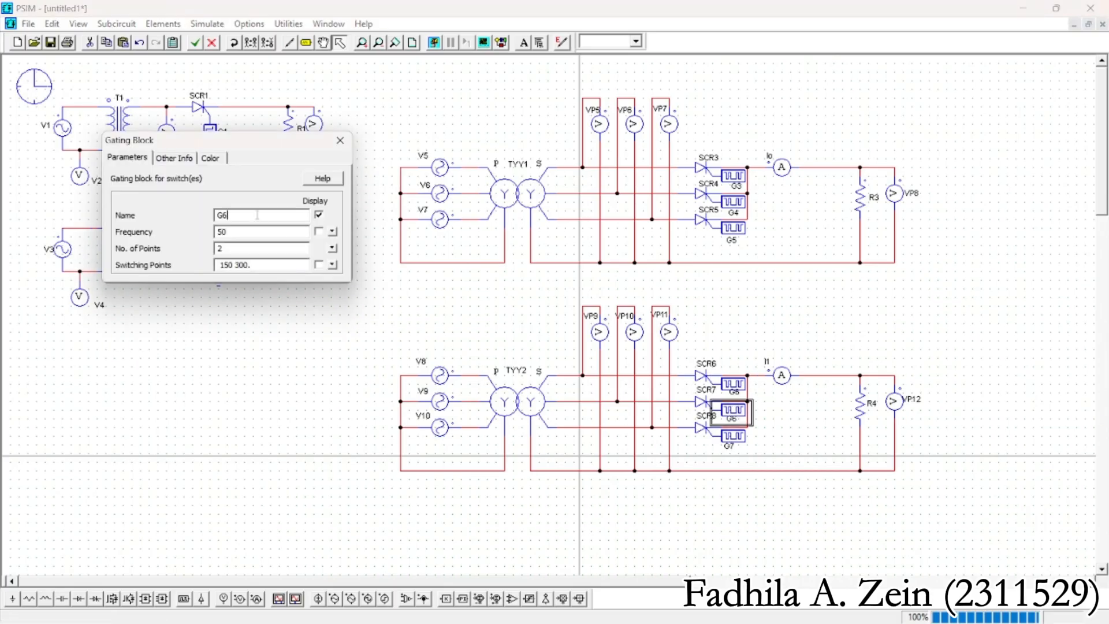
{"action": "type", "text": "7"}
{"action": "left_click", "coordinate": [340, 141]}
{"action": "double_click", "coordinate": [731, 437]}
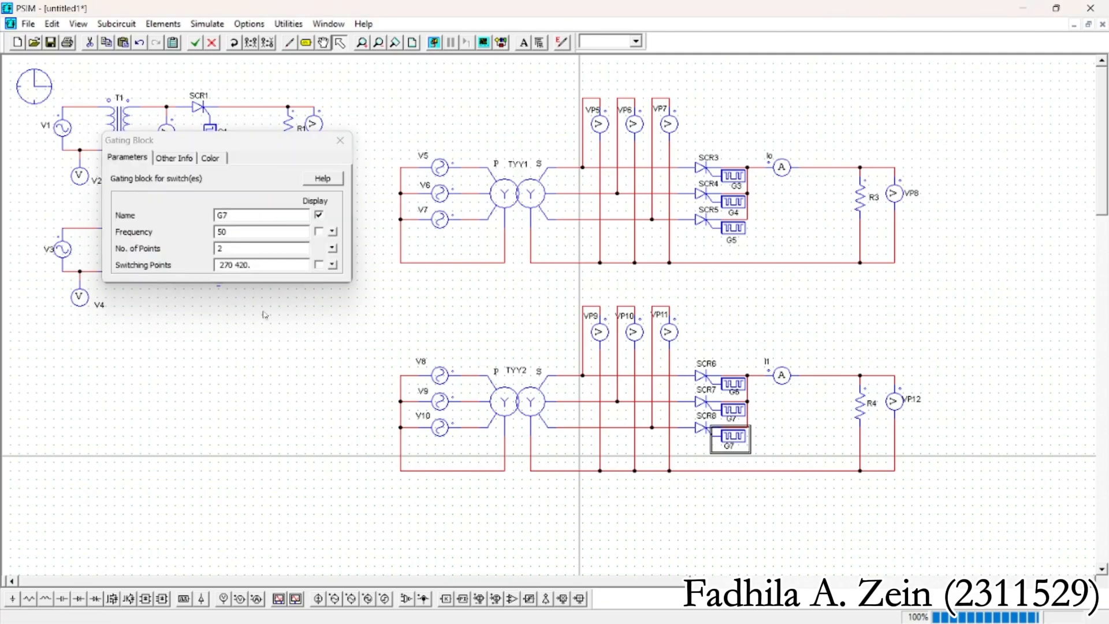
{"action": "left_click", "coordinate": [243, 214]}
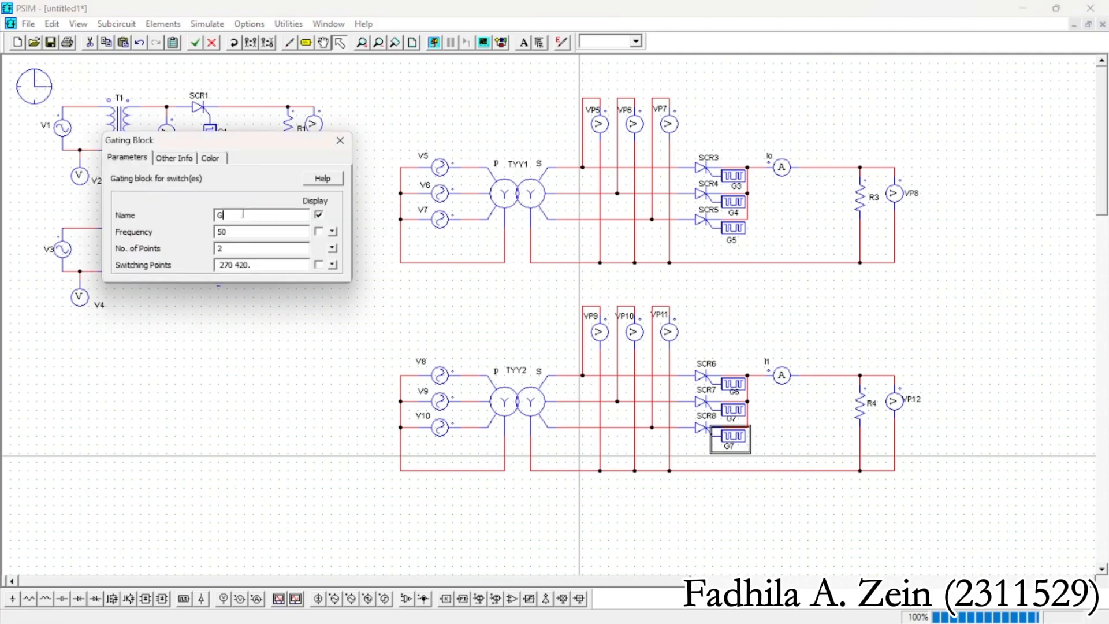
{"action": "left_click", "coordinate": [340, 140]}
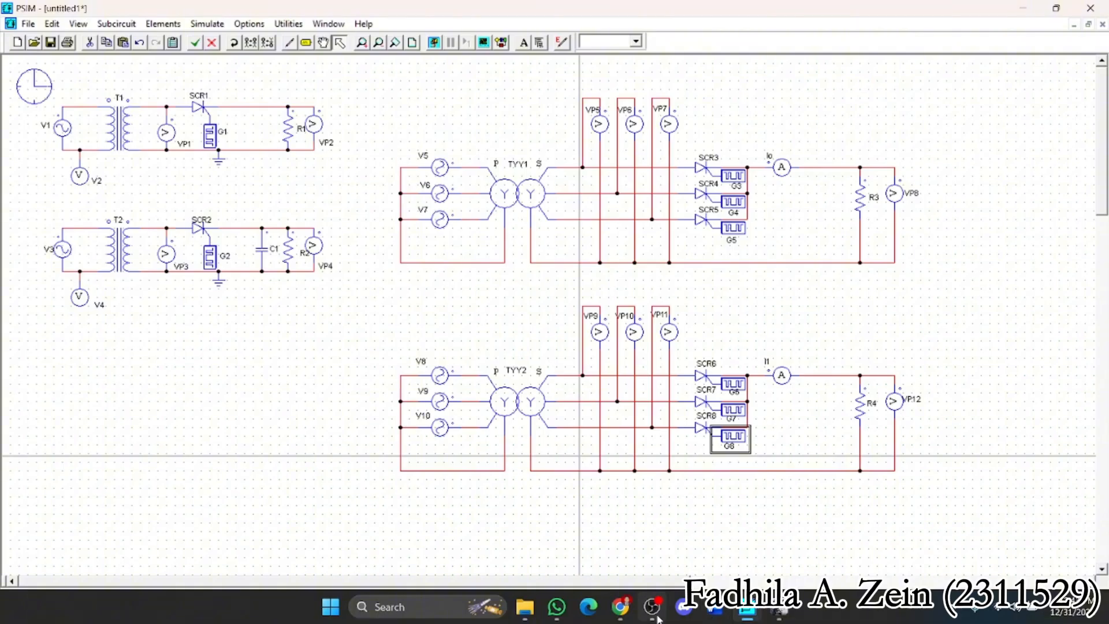
{"action": "left_click", "coordinate": [651, 618]}
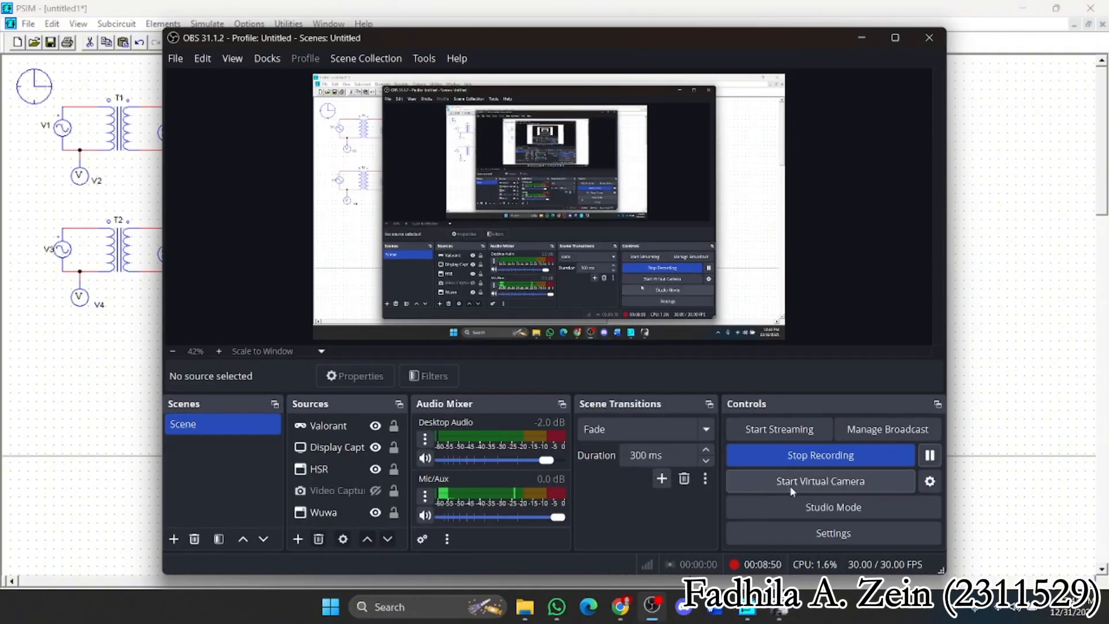
{"action": "left_click", "coordinate": [860, 35]}
{"action": "left_click", "coordinate": [818, 322]}
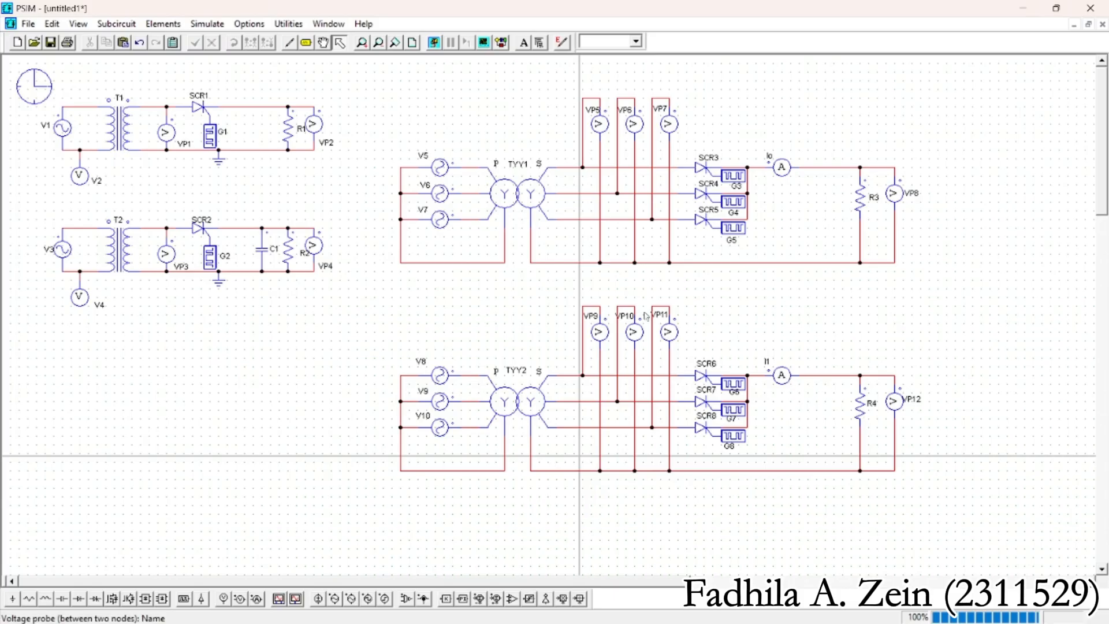
Add a vertical capacitor between ammeter I1 and resistor R4, wired in parallel with R4 across the output rails
{"action": "left_click", "coordinate": [64, 599]}
{"action": "right_click", "coordinate": [818, 416]}
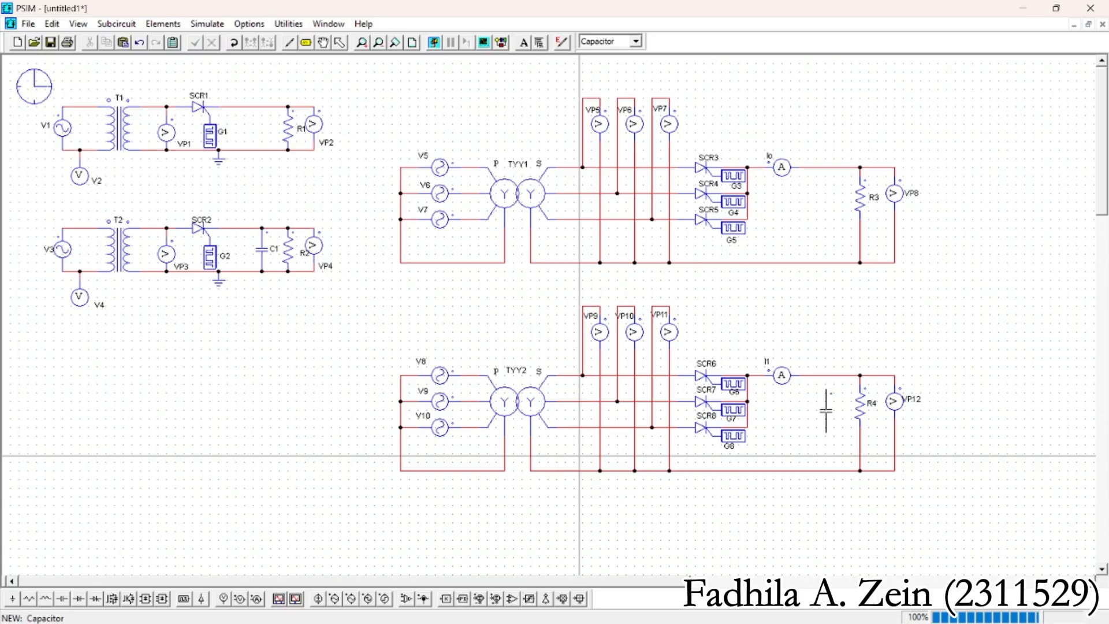
{"action": "left_click", "coordinate": [826, 411]}
{"action": "left_click", "coordinate": [290, 42]}
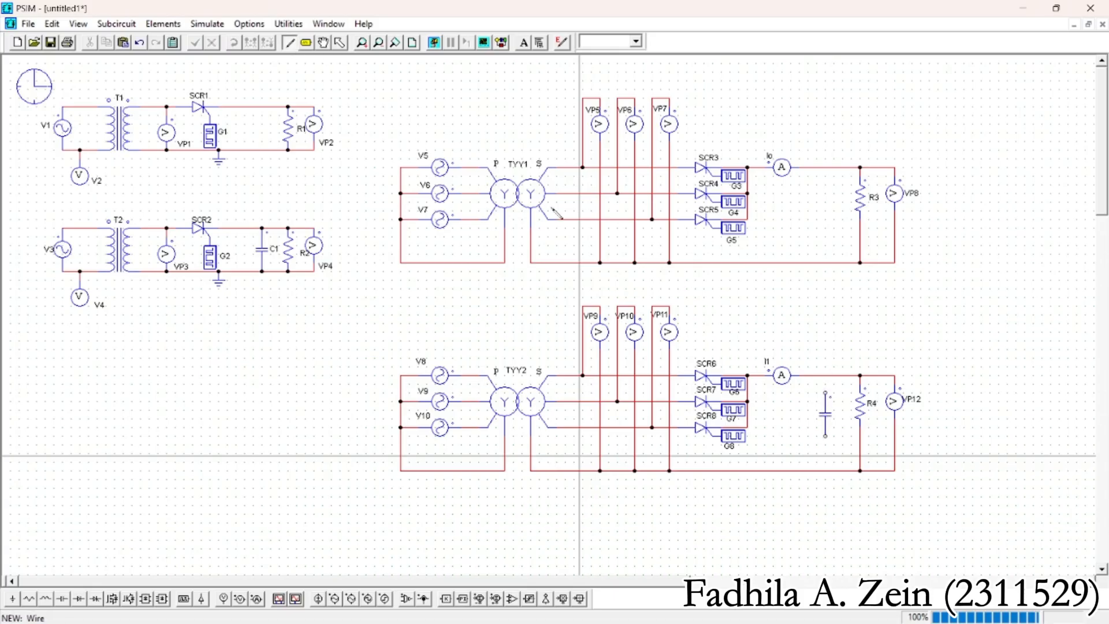
{"action": "left_click_drag", "start_coordinate": [825, 392], "coordinate": [825, 375]}
{"action": "left_click_drag", "start_coordinate": [825, 436], "coordinate": [825, 470]}
{"action": "left_click", "coordinate": [342, 44]}
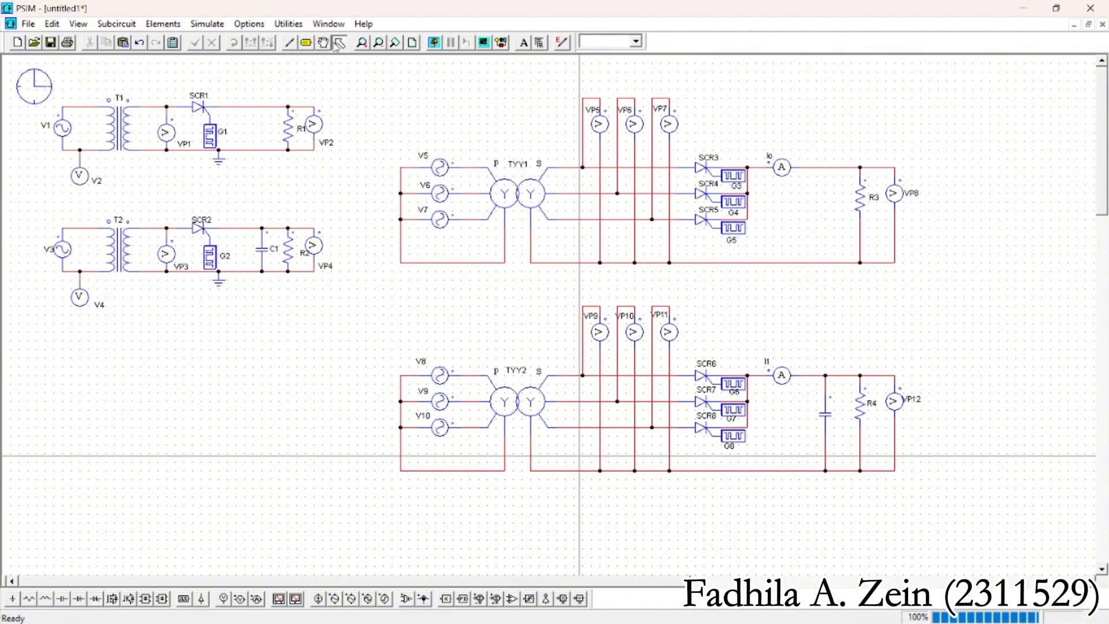
Set the new capacitor C2 to a capacitance of 100u and display its name on the schematic
{"action": "double_click", "coordinate": [823, 421]}
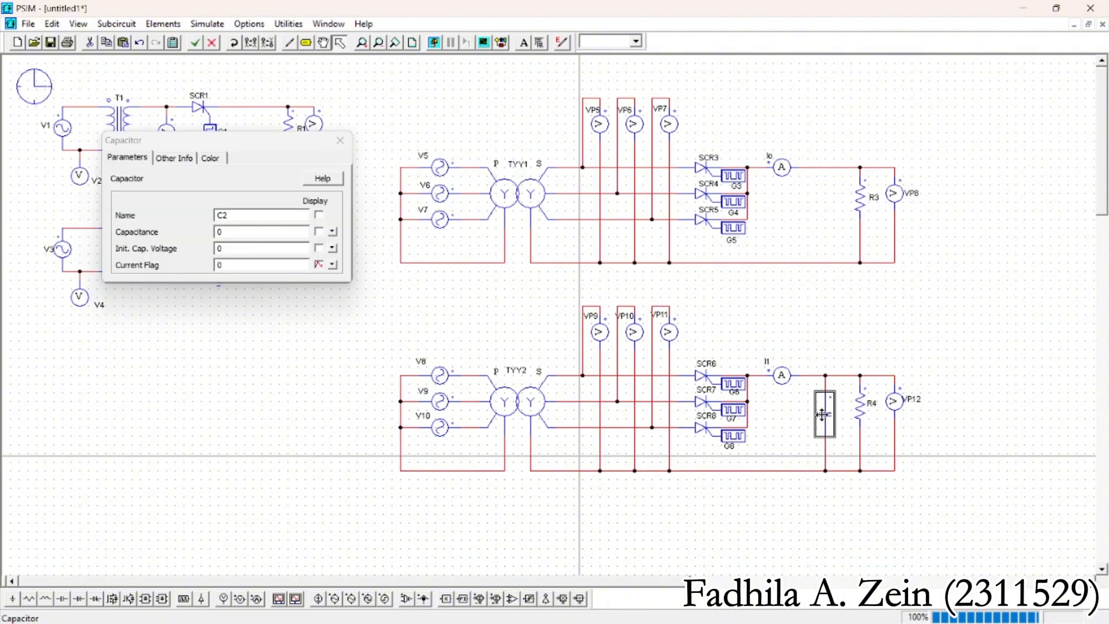
{"action": "left_click", "coordinate": [239, 233]}
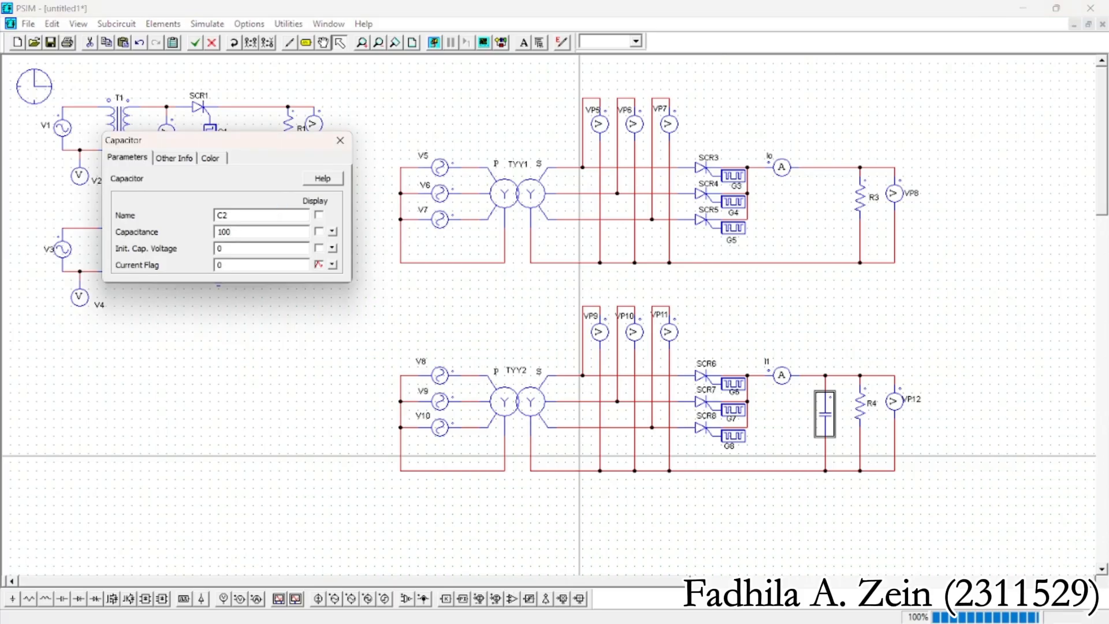
{"action": "left_click", "coordinate": [319, 215]}
{"action": "left_click", "coordinate": [340, 140]}
{"action": "left_click", "coordinate": [937, 361]}
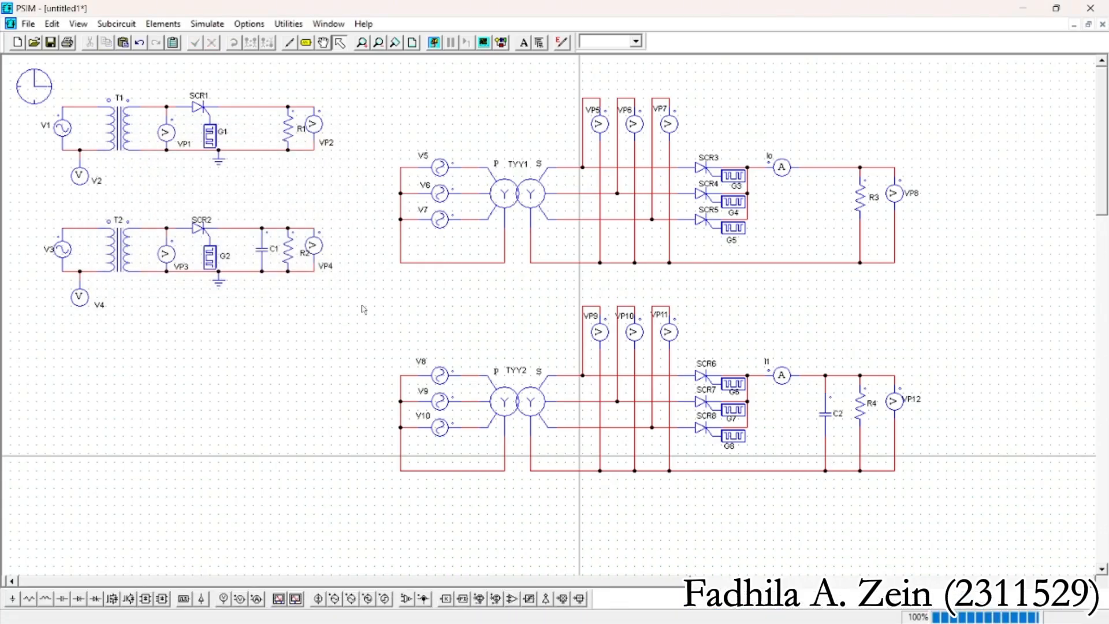
Move the three-phase circuit with the filter capacitor slightly up, closer to the upper three-phase circuit
{"action": "left_click_drag", "start_coordinate": [358, 293], "coordinate": [803, 474]}
{"action": "mouse_move", "coordinate": [702, 428]}
{"action": "left_mouse_down"}
{"action": "mouse_move", "coordinate": [685, 404]}
{"action": "mouse_move", "coordinate": [701, 410]}
{"action": "left_mouse_up"}
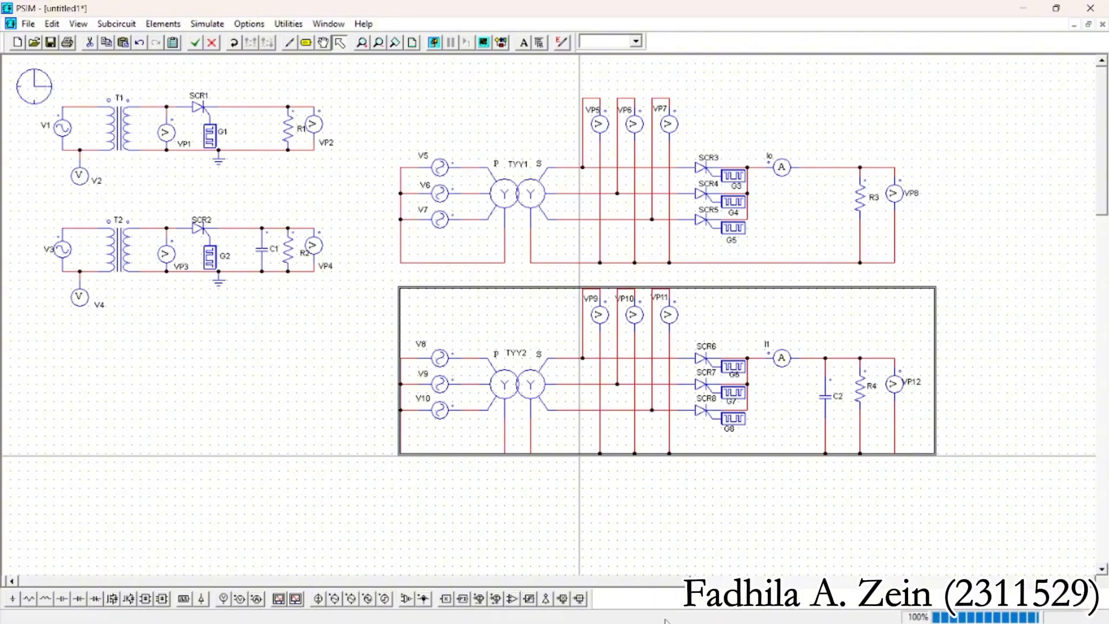
{"action": "left_click", "coordinate": [651, 606]}
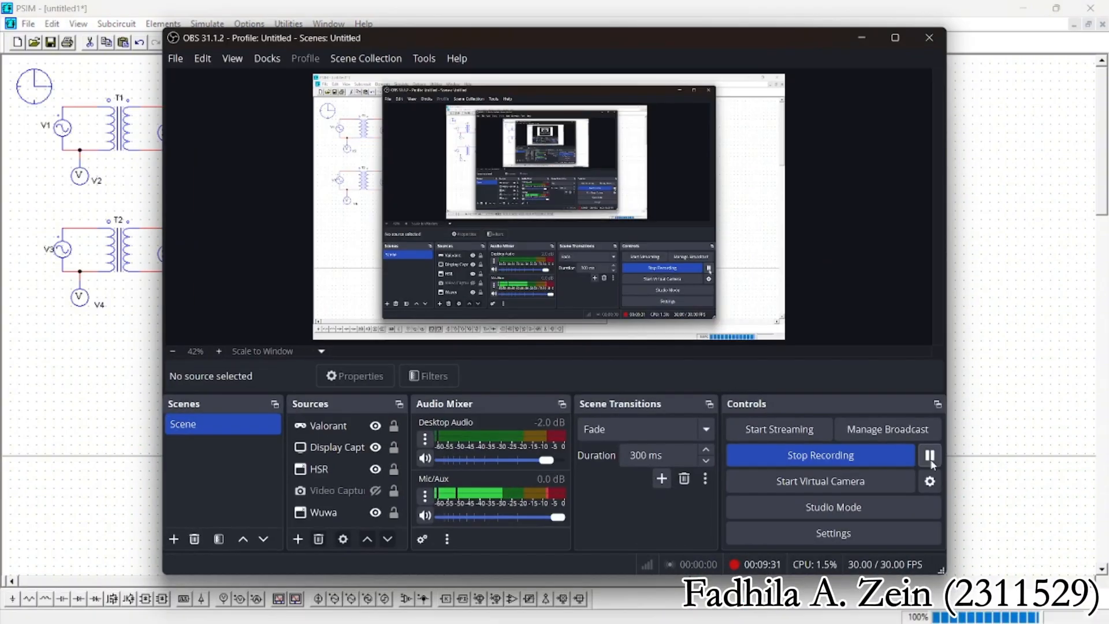
Run the simulation, plot the secondary phase voltages VP5, VP6 and VP7, and enlarge the plot to fill the waveform viewer
{"action": "left_click", "coordinate": [861, 37]}
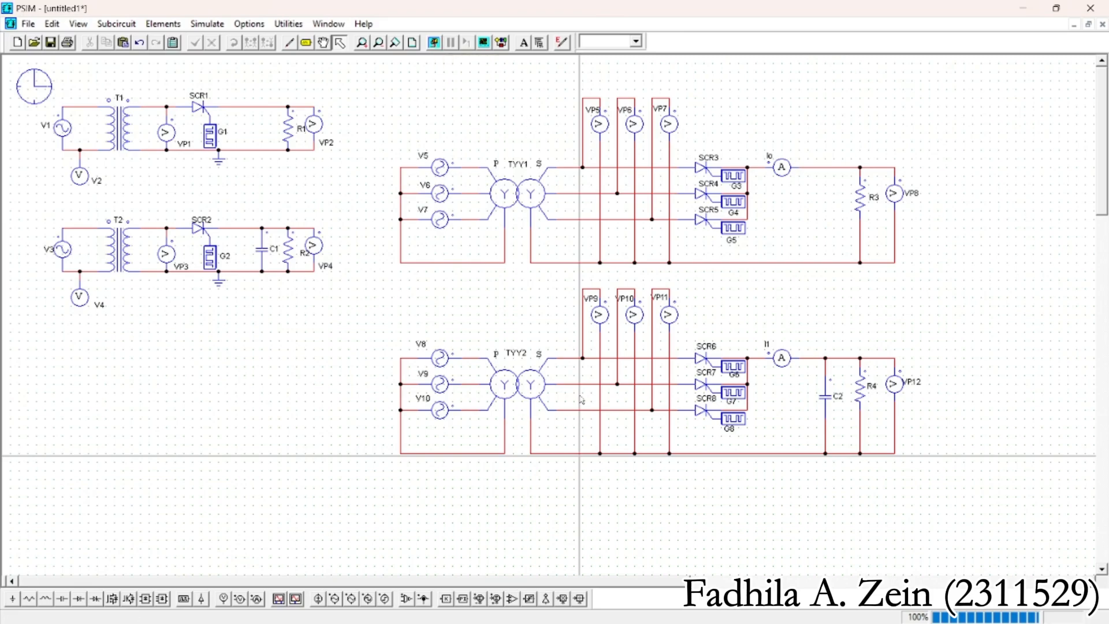
{"action": "left_click", "coordinate": [435, 43]}
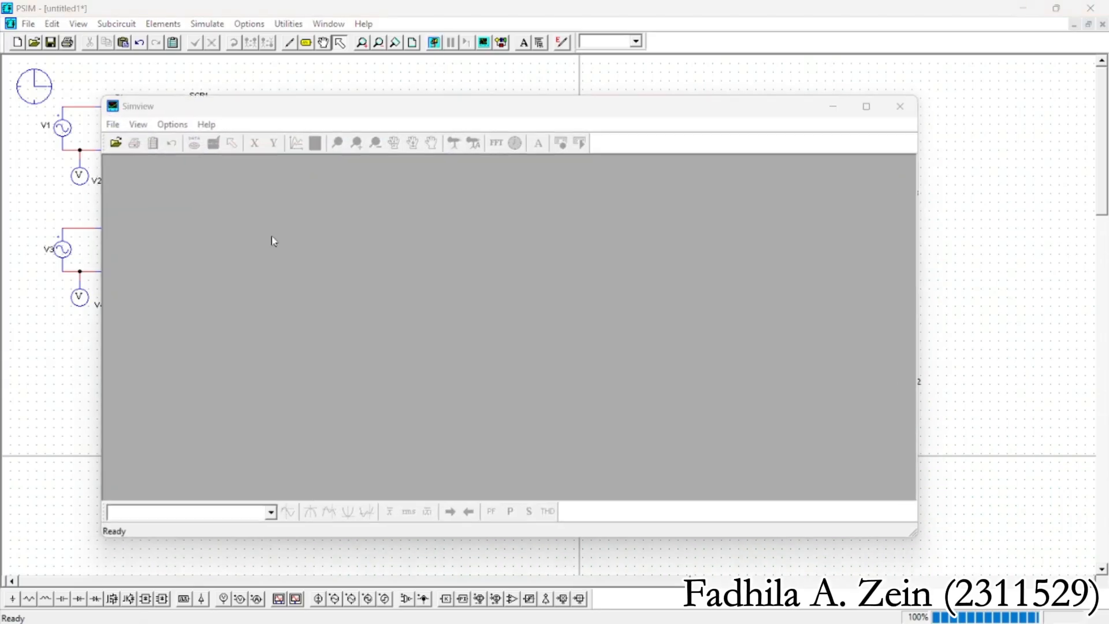
{"action": "mouse_move", "coordinate": [297, 348]}
{"action": "left_mouse_down"}
{"action": "mouse_move", "coordinate": [292, 378]}
{"action": "mouse_move", "coordinate": [298, 355]}
{"action": "left_mouse_up"}
{"action": "left_click", "coordinate": [519, 263]}
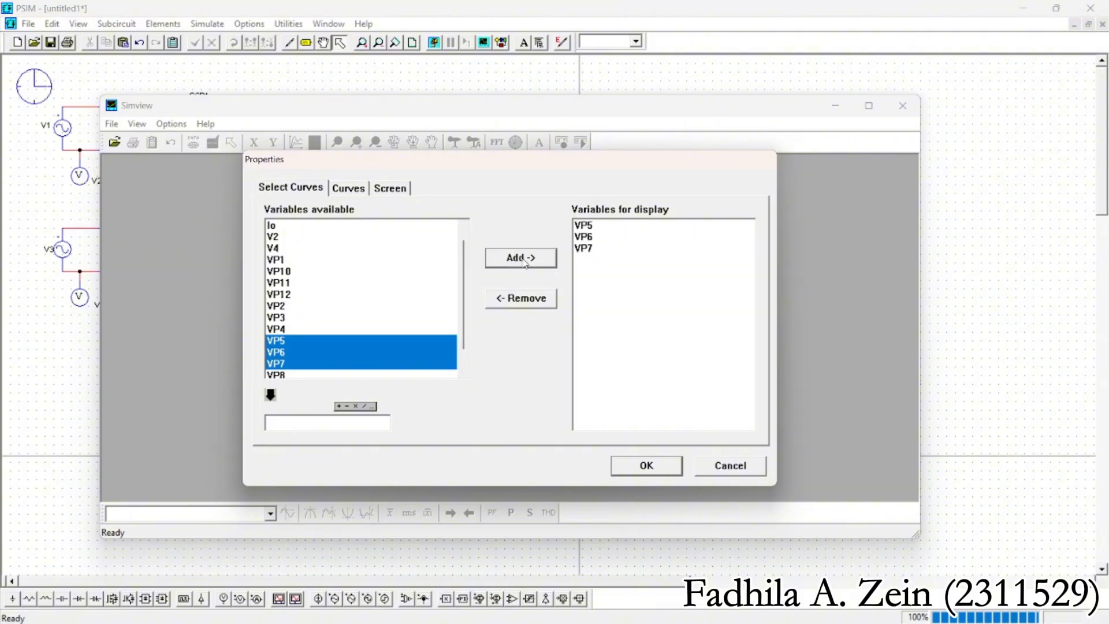
{"action": "left_click", "coordinate": [634, 475]}
{"action": "left_click_drag", "start_coordinate": [805, 262], "coordinate": [918, 246]}
{"action": "left_click_drag", "start_coordinate": [535, 387], "coordinate": [536, 499]}
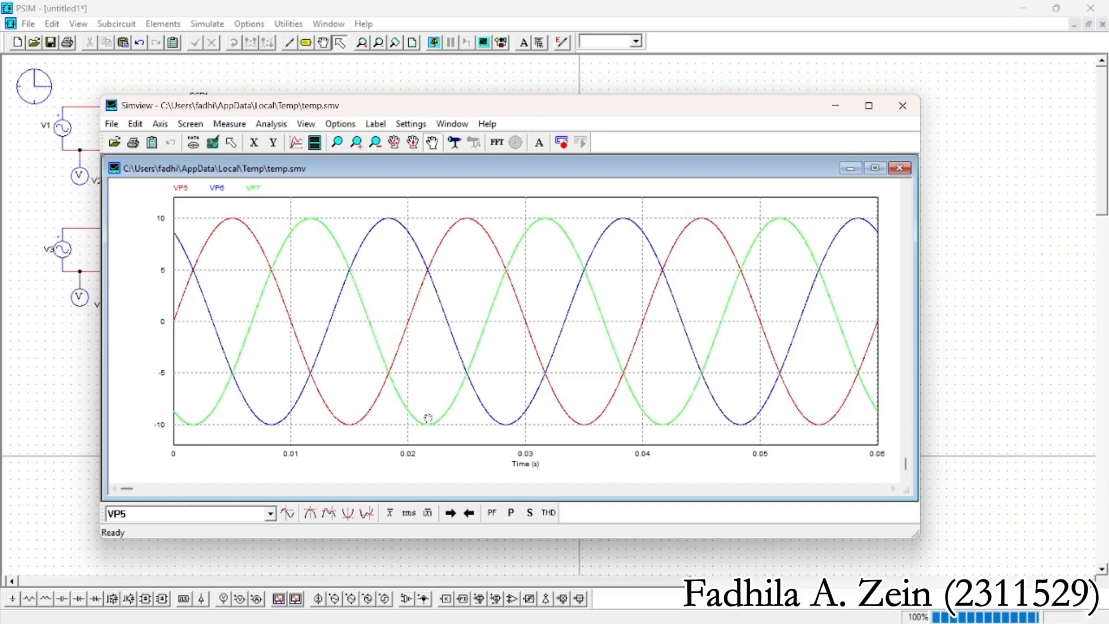
Plot the upper three-phase circuit's output voltage VP8 in a separate pane below the phase voltages
{"action": "right_click", "coordinate": [398, 380]}
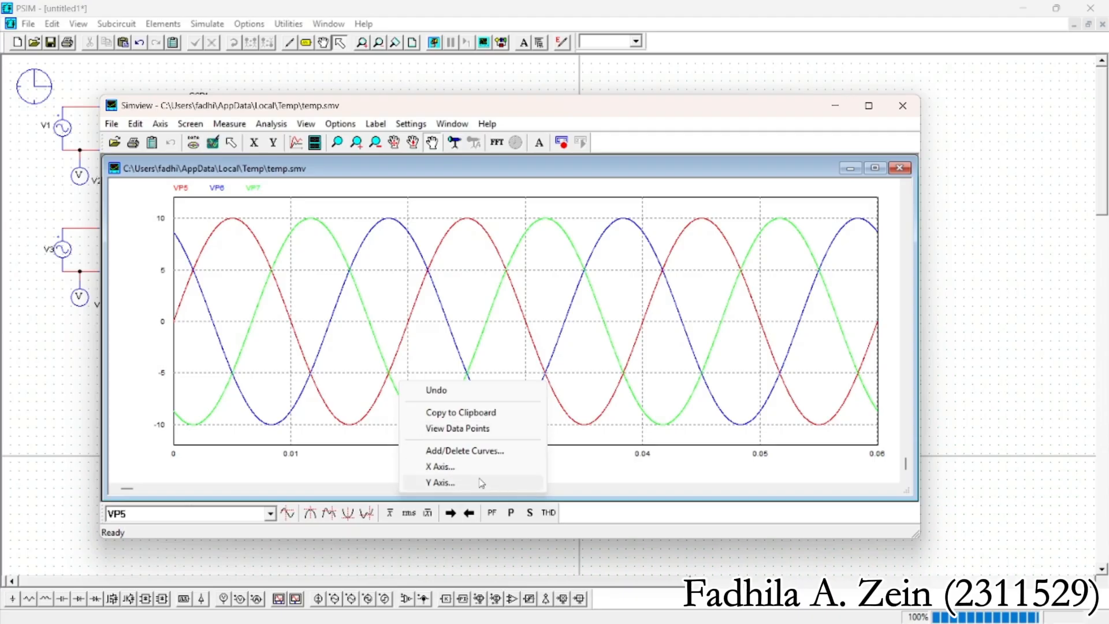
{"action": "left_click", "coordinate": [465, 450]}
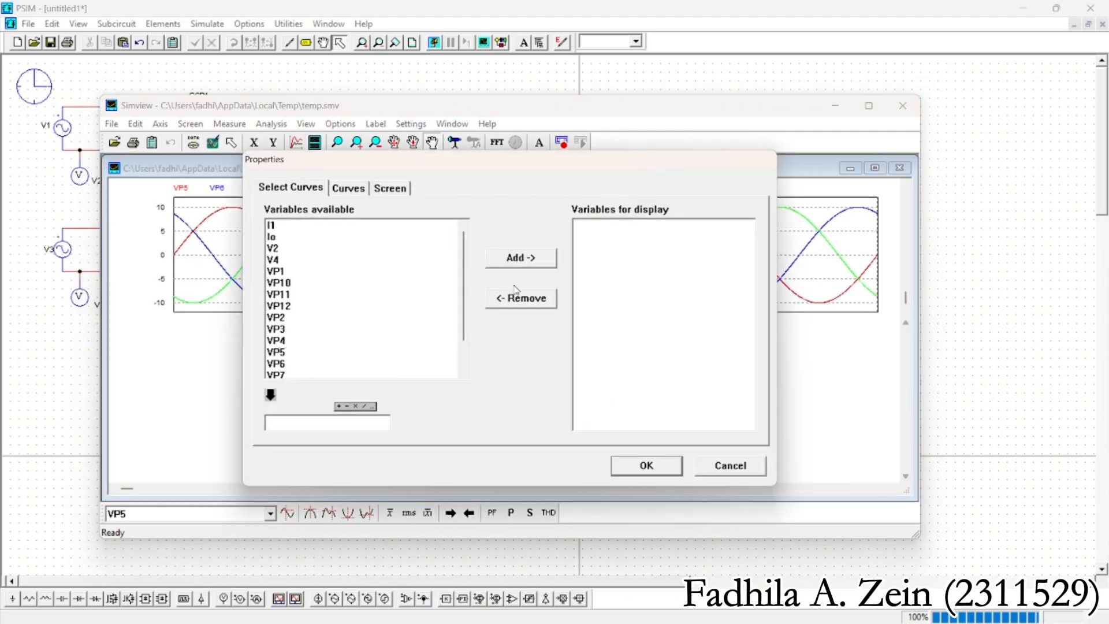
{"action": "scroll", "coordinate": [298, 334], "scroll_direction": "down", "scroll_amount": 1}
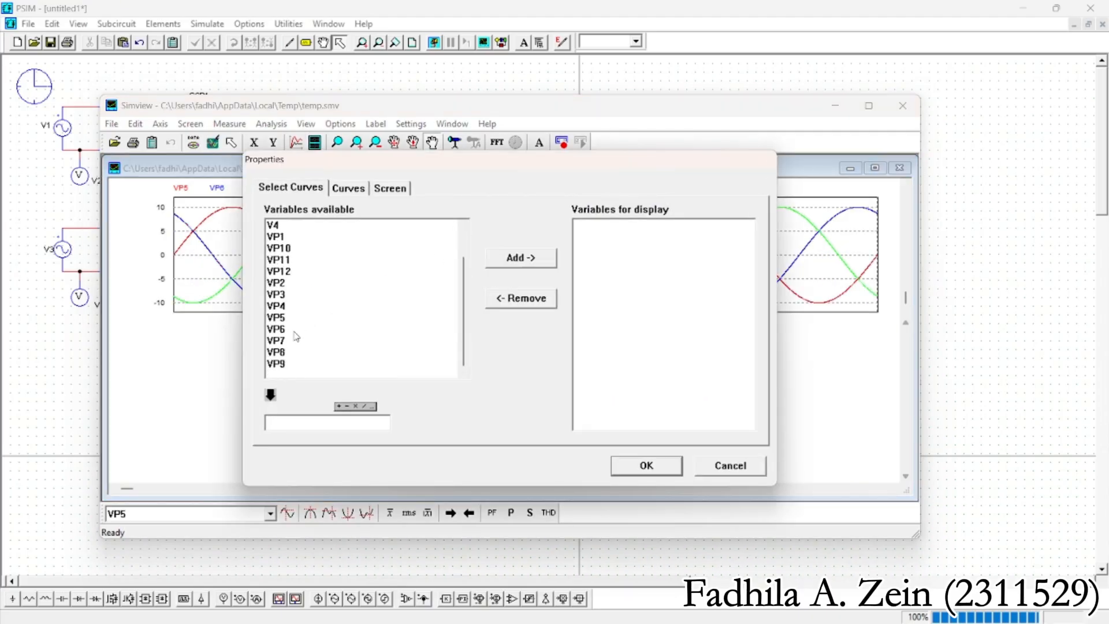
{"action": "left_click", "coordinate": [289, 352]}
{"action": "left_click", "coordinate": [539, 259]}
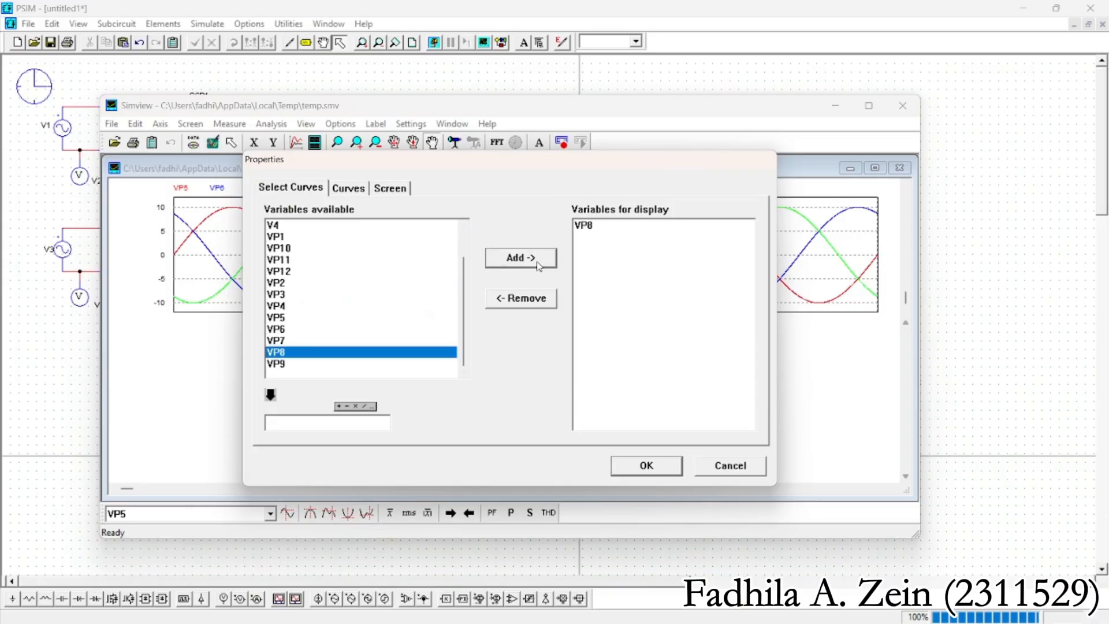
{"action": "left_click", "coordinate": [644, 465]}
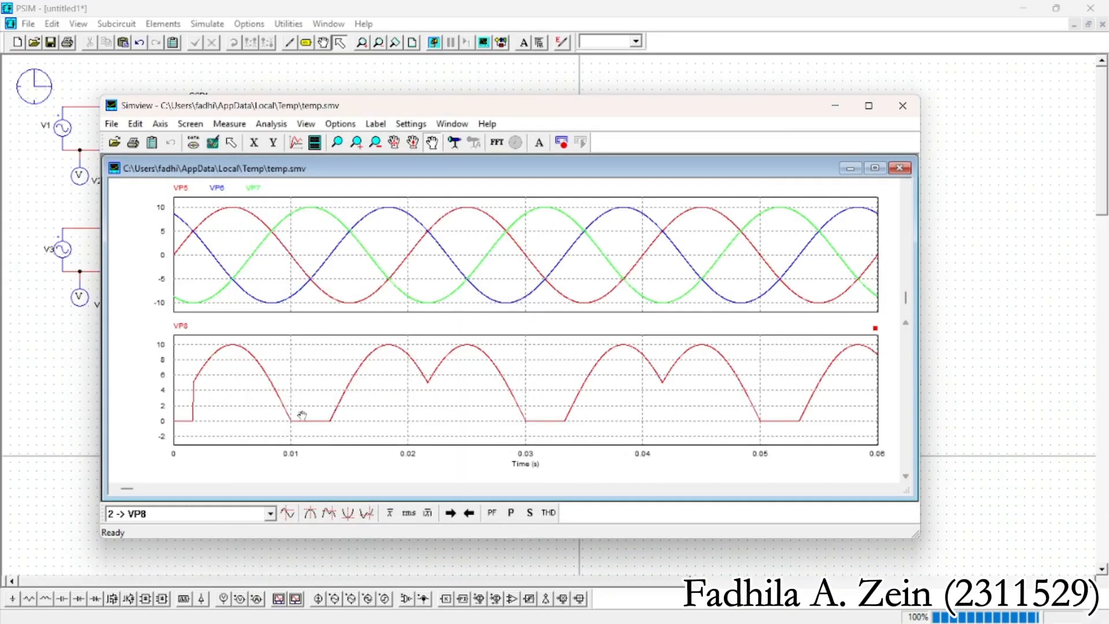
{"action": "right_click", "coordinate": [471, 407]}
{"action": "left_click", "coordinate": [540, 478]}
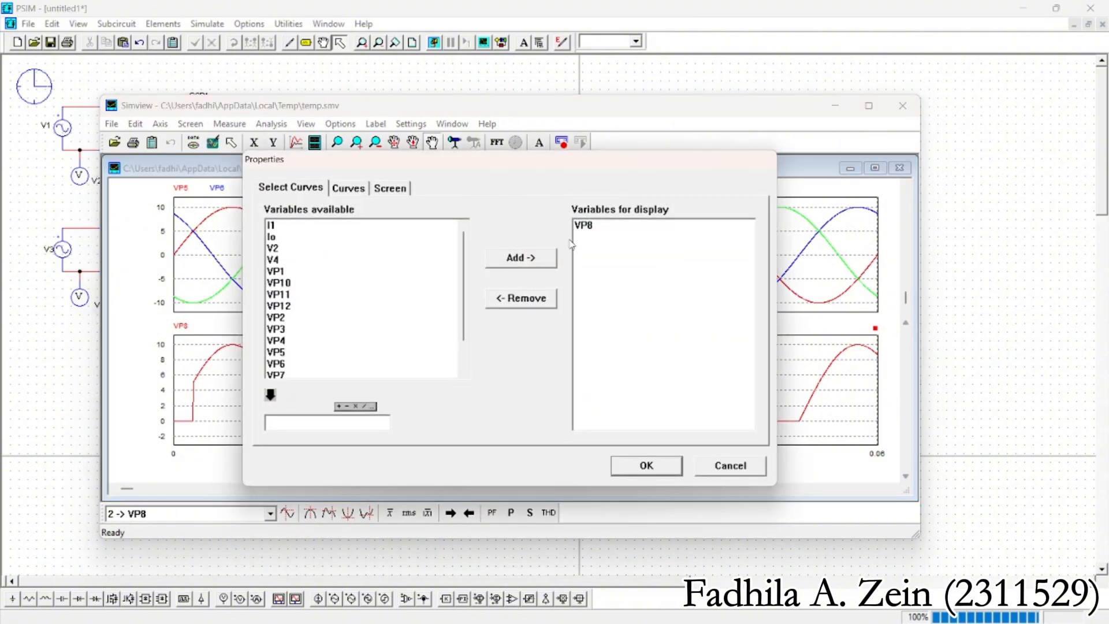
{"action": "left_click", "coordinate": [589, 225]}
{"action": "left_click", "coordinate": [519, 298]}
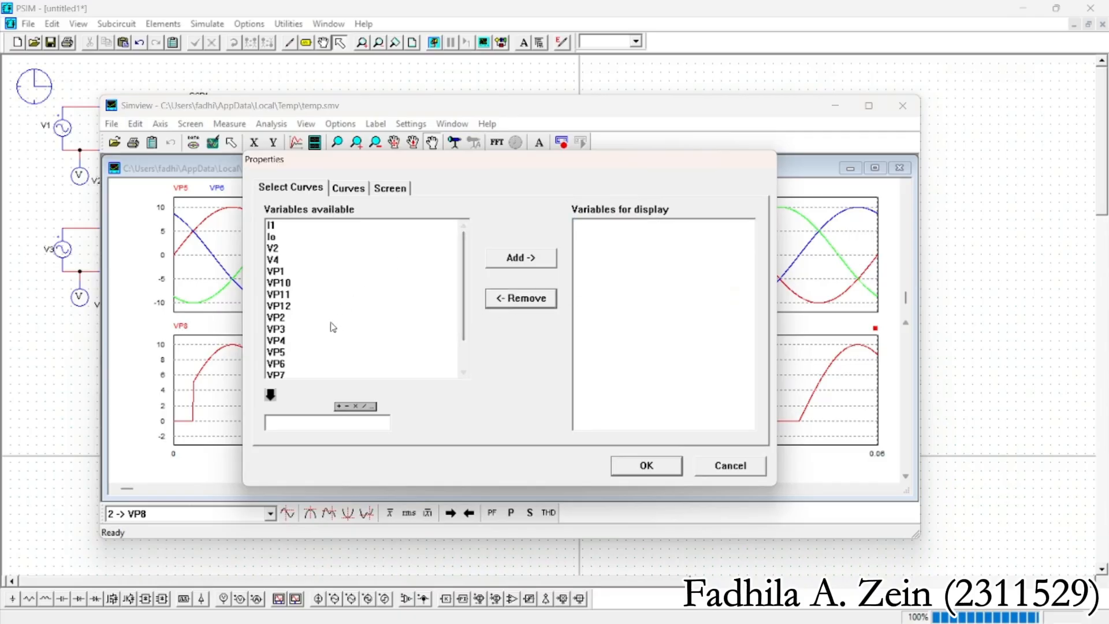
{"action": "left_click", "coordinate": [728, 466]}
Remove VP8 from the lower plot pane
{"action": "right_click", "coordinate": [532, 420]}
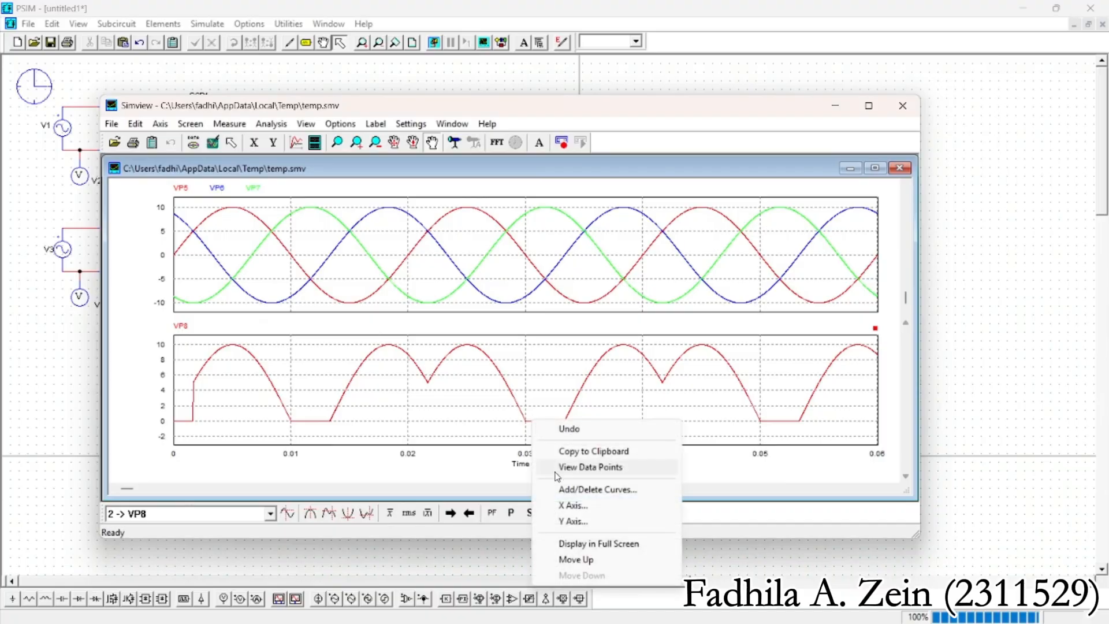
{"action": "left_click", "coordinate": [563, 487]}
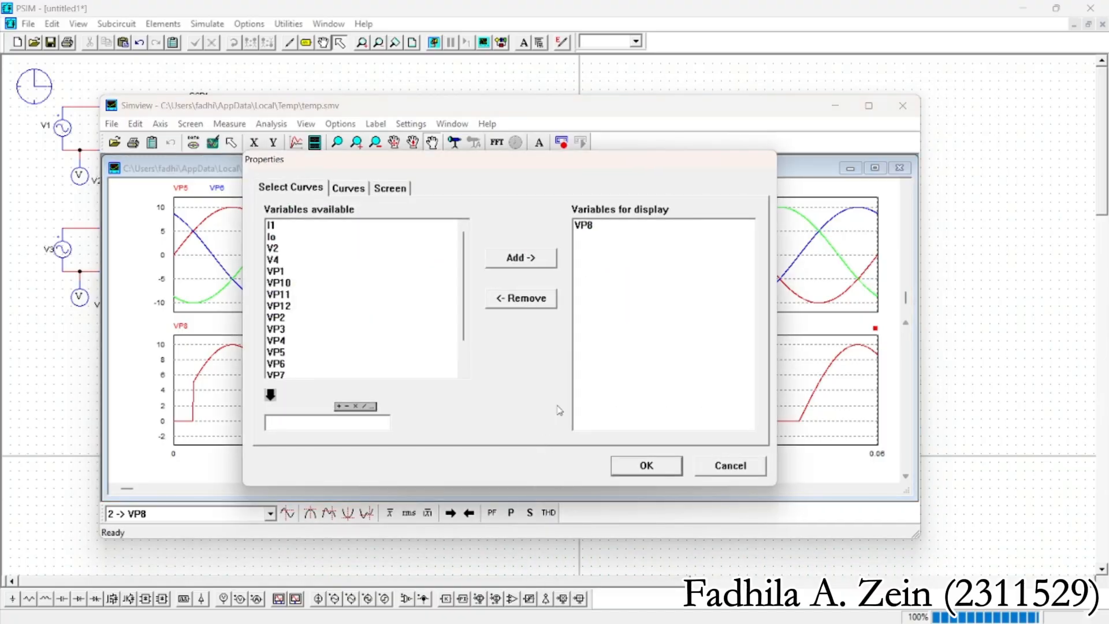
{"action": "left_click", "coordinate": [603, 232]}
{"action": "left_click", "coordinate": [535, 299]}
{"action": "left_click", "coordinate": [650, 470]}
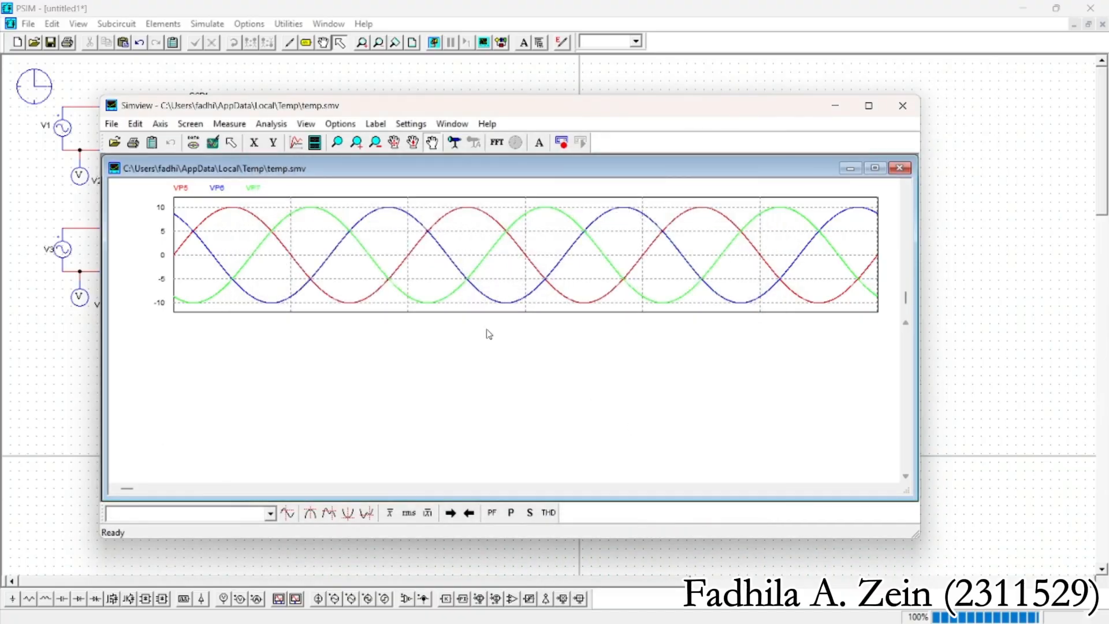
Add the output voltage VP8 to the upper plot so it overlays VP5, VP6 and VP7
{"action": "right_click", "coordinate": [453, 270]}
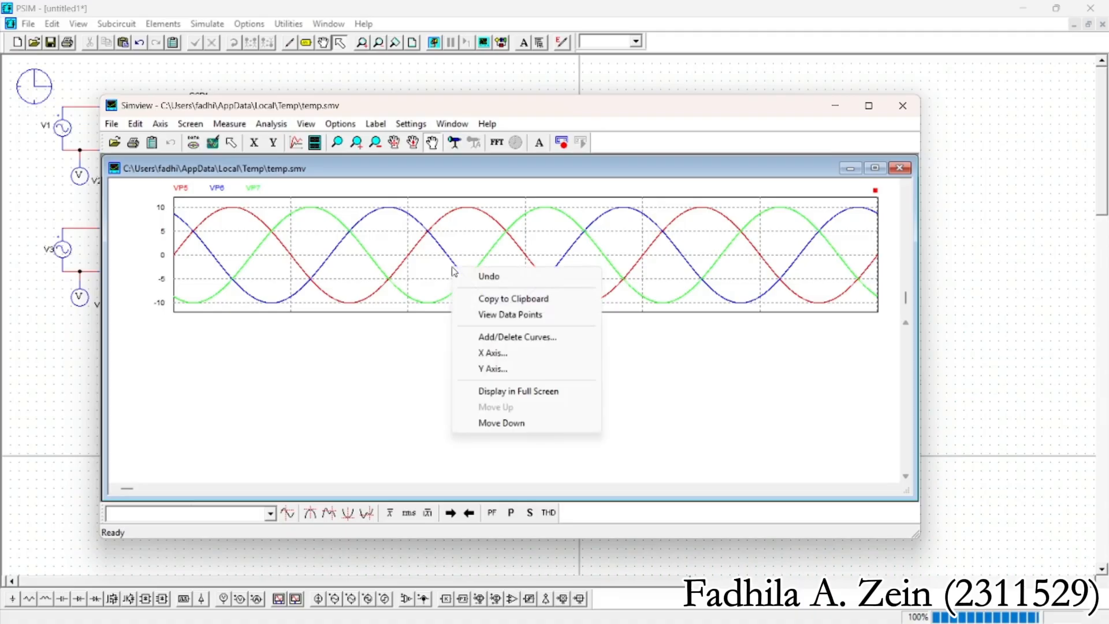
{"action": "left_click", "coordinate": [506, 338]}
{"action": "scroll", "coordinate": [327, 329], "scroll_direction": "down", "scroll_amount": 1}
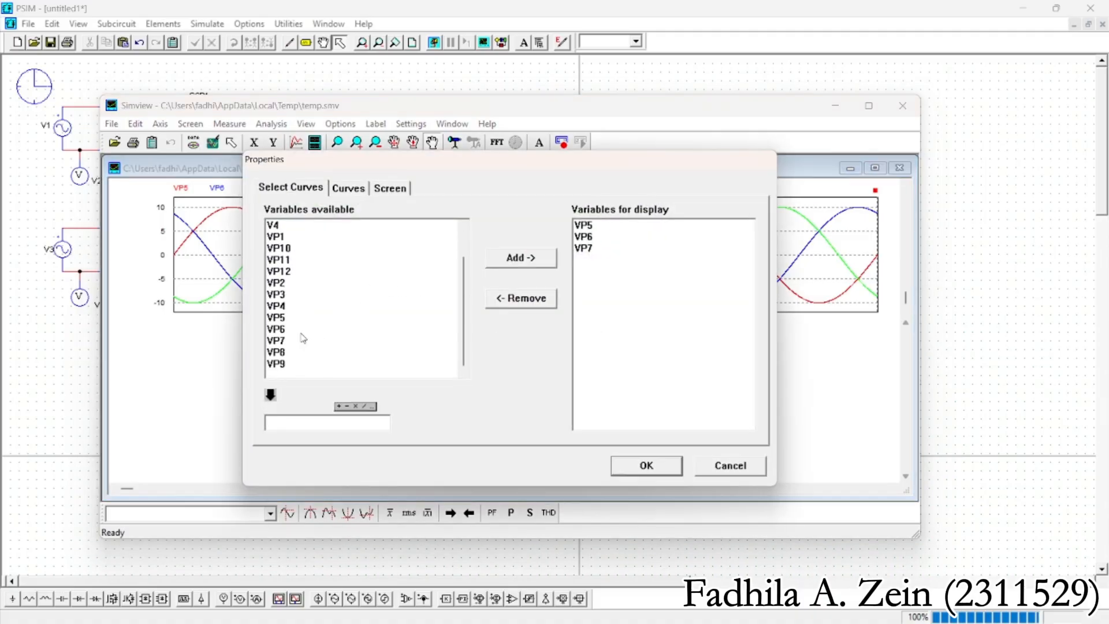
{"action": "left_click", "coordinate": [285, 352]}
{"action": "left_click", "coordinate": [531, 260]}
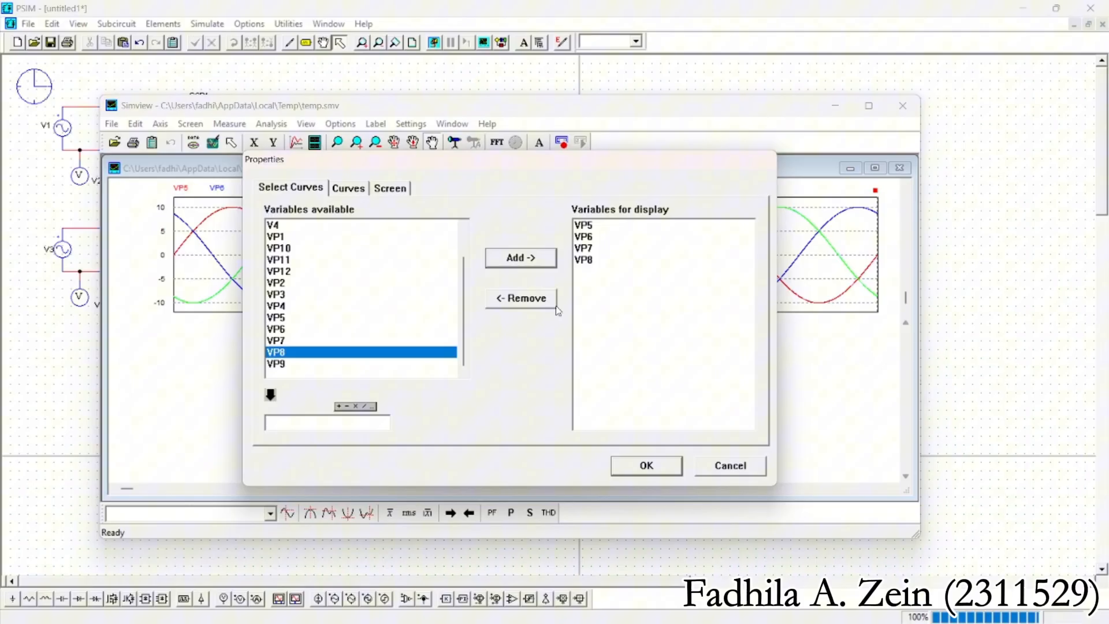
{"action": "left_click", "coordinate": [647, 466]}
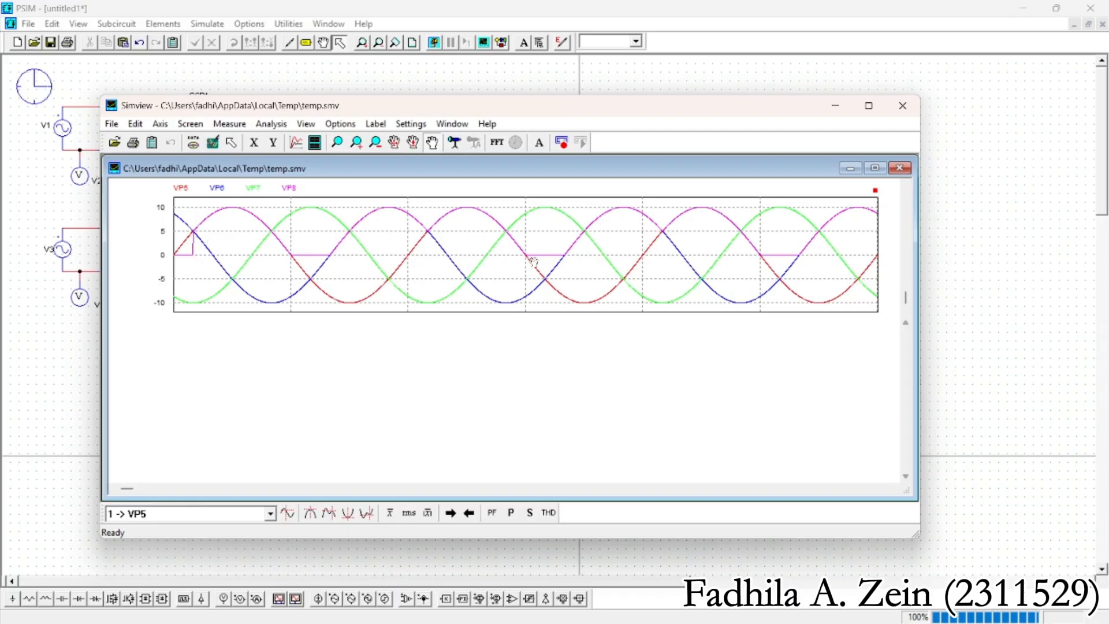
Add a new plot pane showing the filtered circuit's secondary phase voltages VP9, VP10 and VP11
{"action": "left_click", "coordinate": [315, 144]}
{"action": "scroll", "coordinate": [310, 360], "scroll_direction": "down", "scroll_amount": 1}
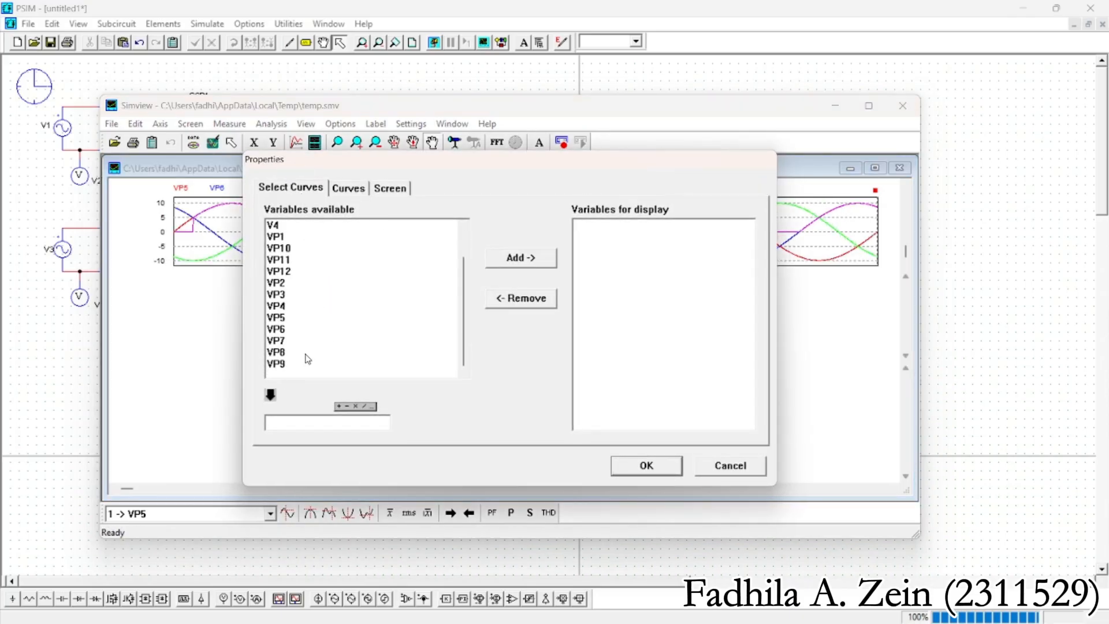
{"action": "left_click", "coordinate": [276, 364]}
{"action": "left_click", "coordinate": [510, 263]}
{"action": "scroll", "coordinate": [396, 309], "scroll_direction": "up", "scroll_amount": 1}
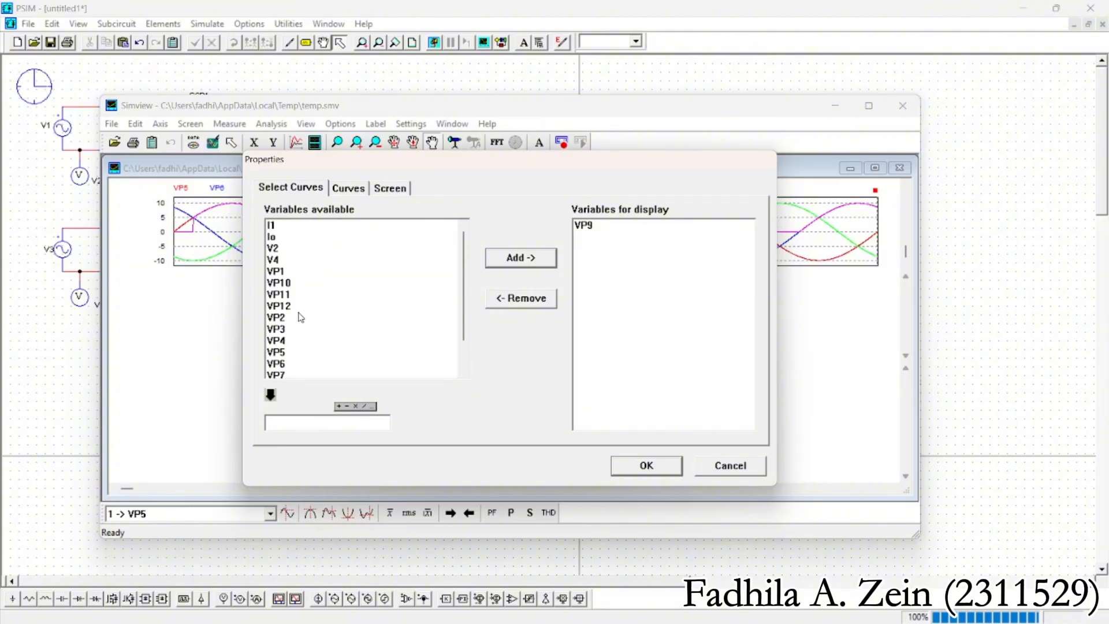
{"action": "left_click", "coordinate": [291, 283]}
{"action": "left_click", "coordinate": [290, 295], "text": "shift"}
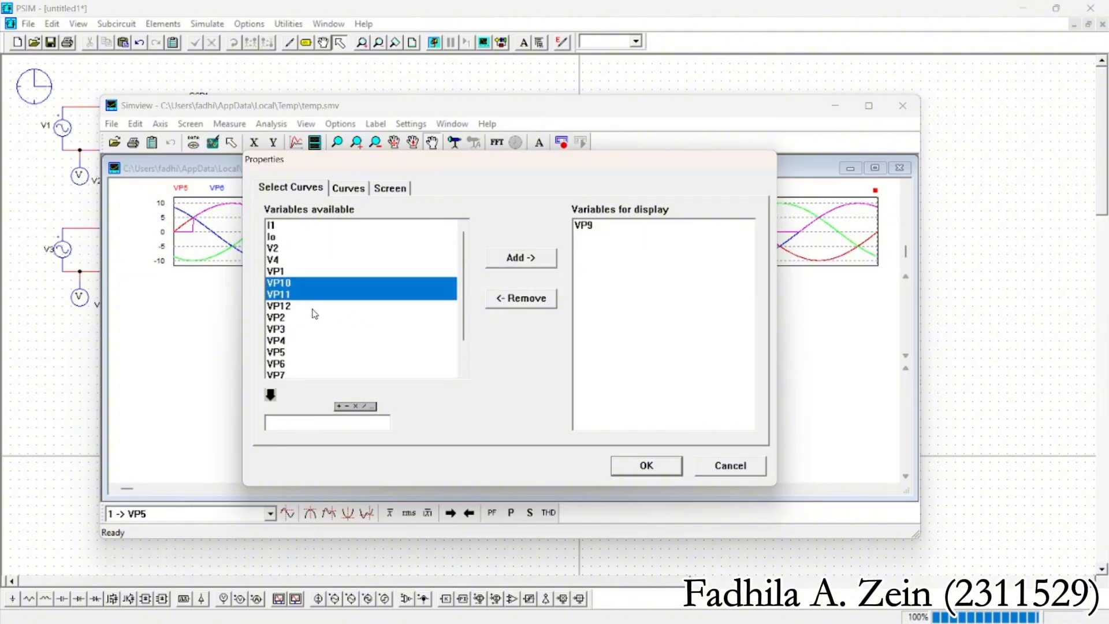
{"action": "left_click", "coordinate": [534, 261]}
{"action": "left_click", "coordinate": [647, 466]}
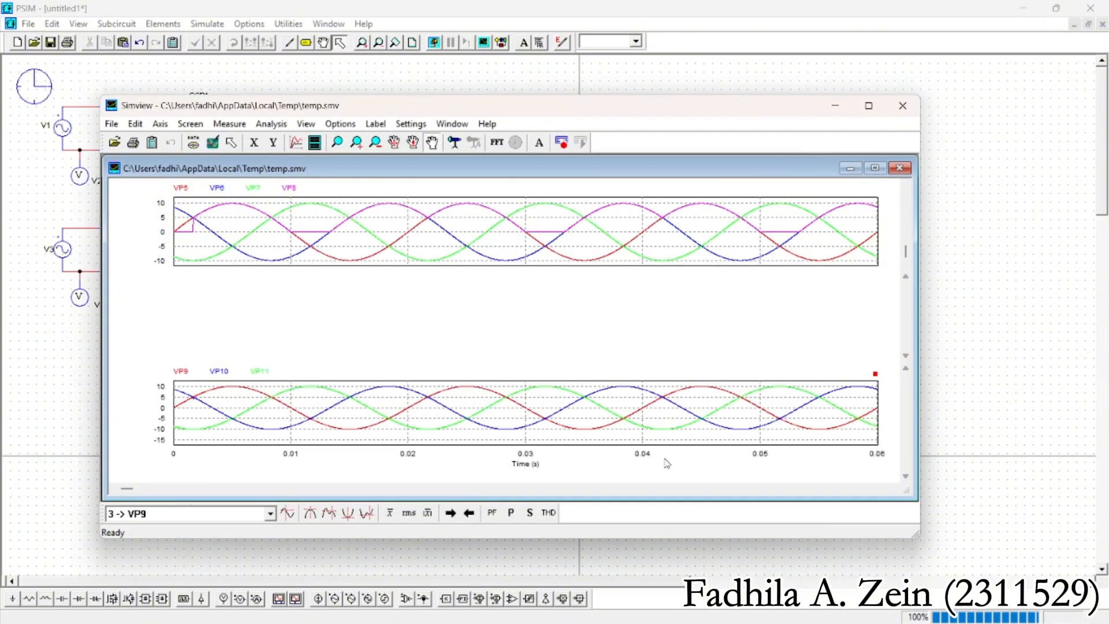
Add the filtered output voltage VP12 to the lower plot with VP9, VP10 and VP11
{"action": "left_click_drag", "start_coordinate": [597, 381], "coordinate": [595, 418]}
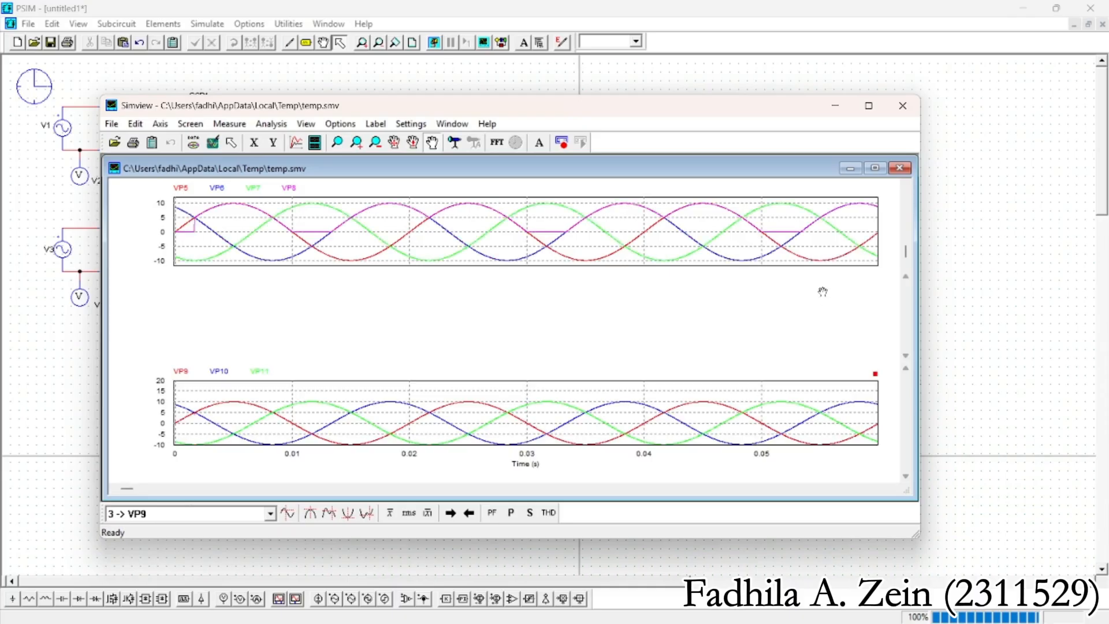
{"action": "left_click_drag", "start_coordinate": [431, 432], "coordinate": [425, 430]}
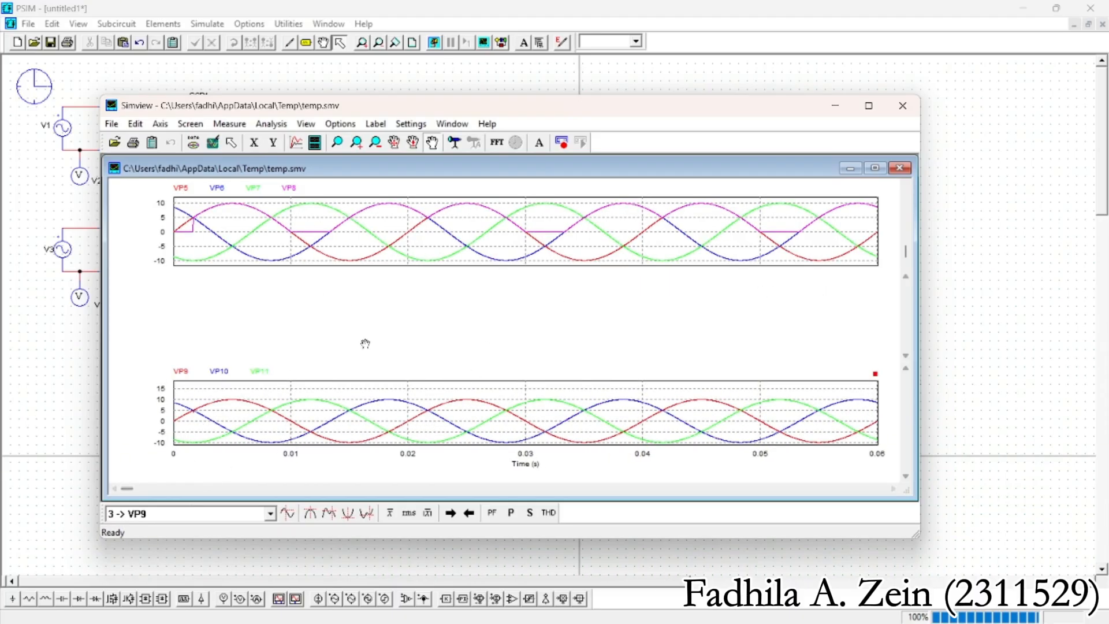
{"action": "mouse_move", "coordinate": [490, 502]}
{"action": "left_mouse_down"}
{"action": "mouse_move", "coordinate": [516, 417]}
{"action": "mouse_move", "coordinate": [506, 500]}
{"action": "left_mouse_up"}
{"action": "right_click", "coordinate": [384, 414]}
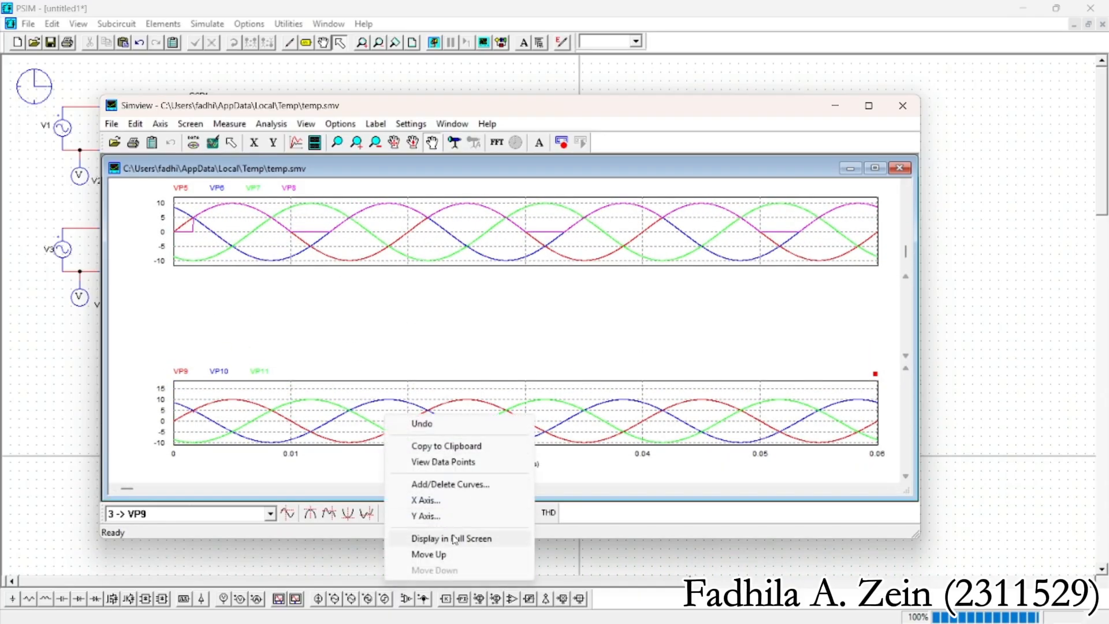
{"action": "left_click", "coordinate": [446, 489]}
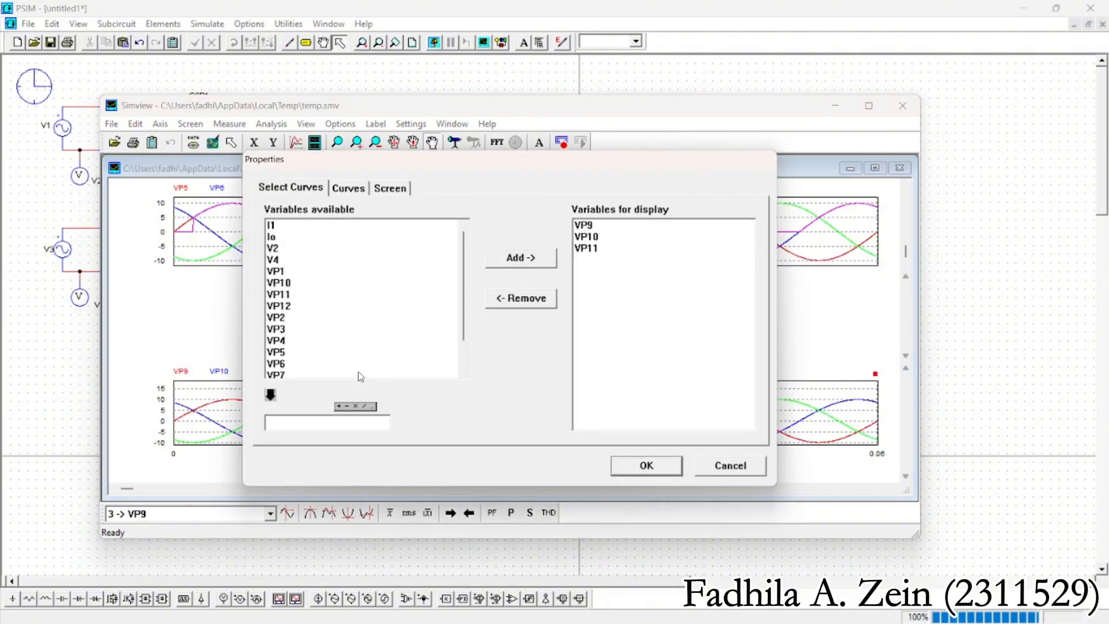
{"action": "left_click", "coordinate": [290, 307]}
{"action": "left_click", "coordinate": [502, 261]}
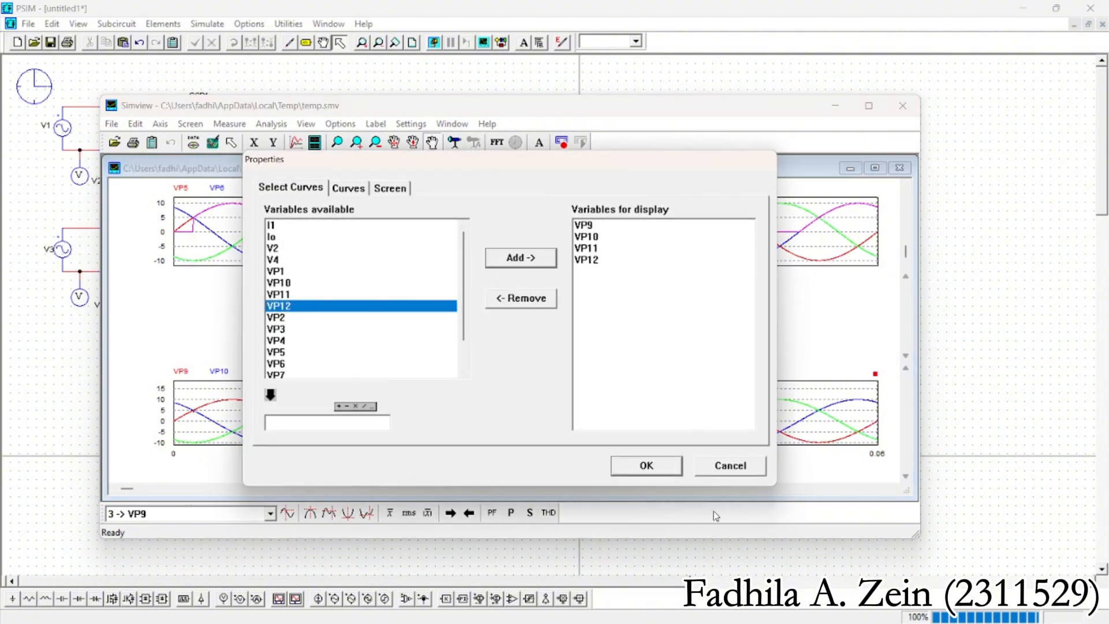
{"action": "left_click", "coordinate": [647, 465]}
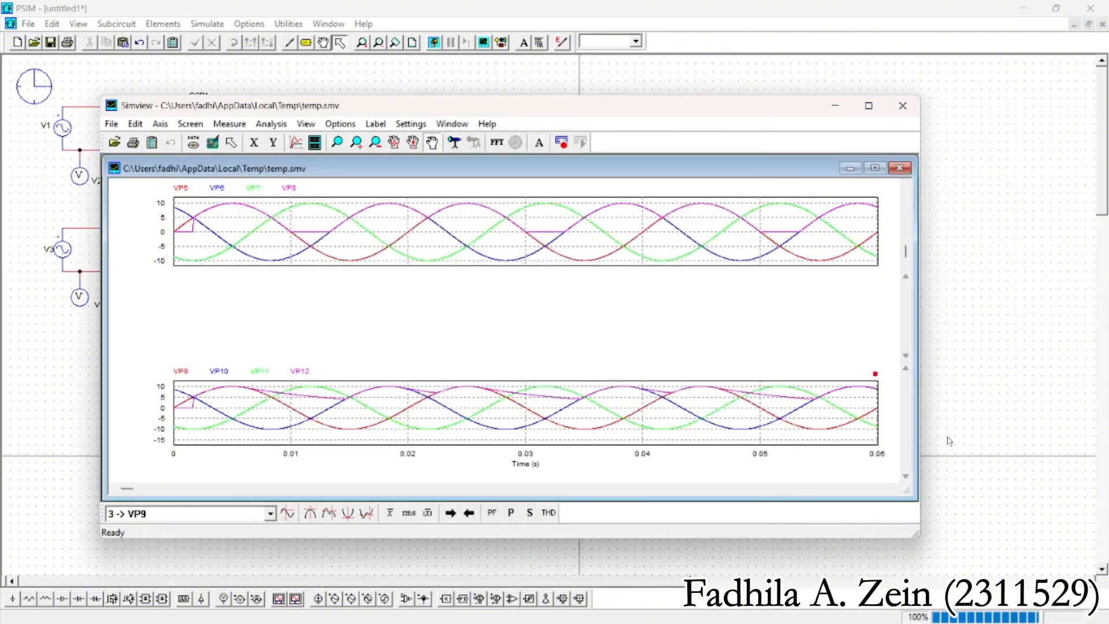
Close the waveform plots and their viewer, and run the simulation again
{"action": "right_click", "coordinate": [559, 243]}
{"action": "left_click", "coordinate": [904, 181]}
{"action": "left_click", "coordinate": [899, 168]}
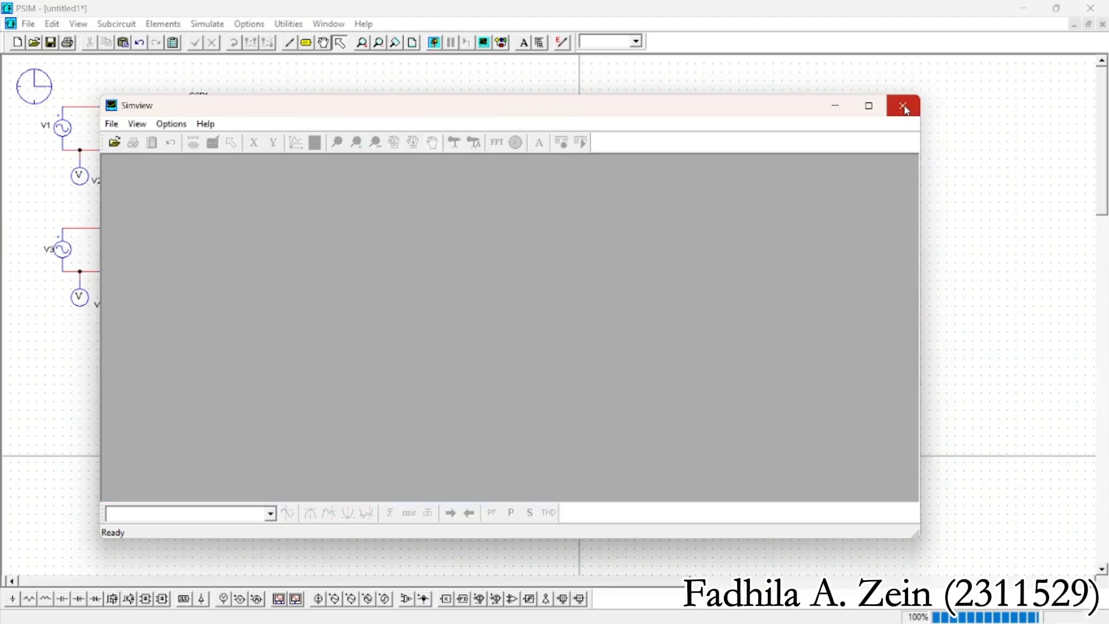
{"action": "left_click", "coordinate": [904, 110]}
{"action": "left_click", "coordinate": [434, 43]}
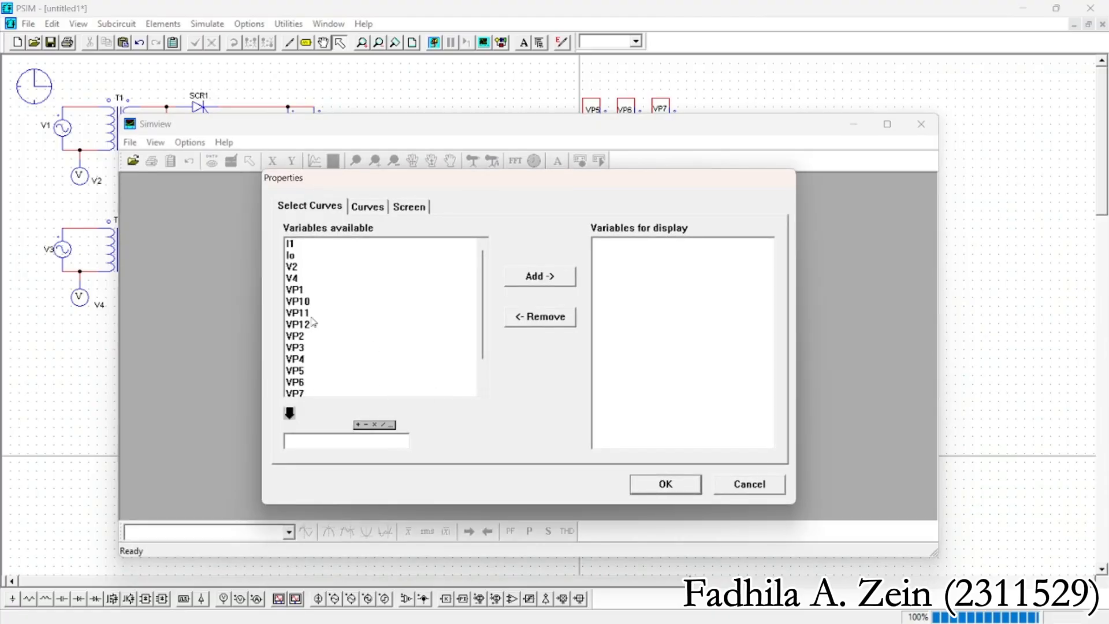
Plot VP9, VP10, VP11 and VP12 together in a single plot and enlarge it to fill the waveform viewer
{"action": "scroll", "coordinate": [313, 326], "scroll_direction": "down", "scroll_amount": 2}
{"action": "left_click", "coordinate": [399, 382]}
{"action": "left_click", "coordinate": [519, 277]}
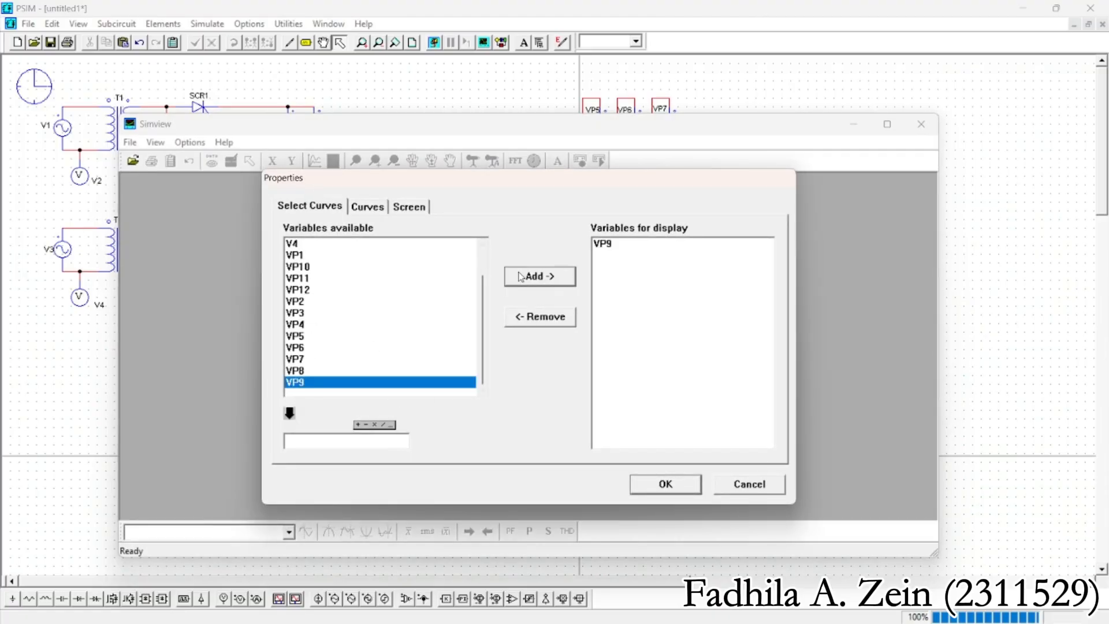
{"action": "scroll", "coordinate": [364, 327], "scroll_direction": "up", "scroll_amount": 1}
{"action": "left_click_drag", "start_coordinate": [310, 301], "coordinate": [320, 334]}
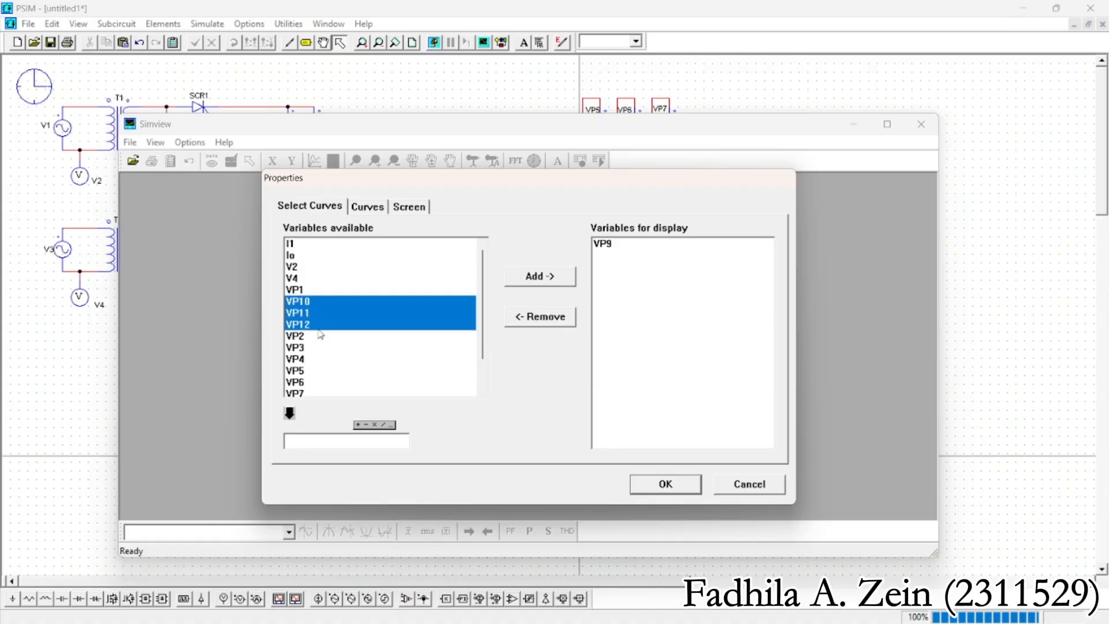
{"action": "left_click", "coordinate": [536, 277]}
{"action": "left_click", "coordinate": [673, 484]}
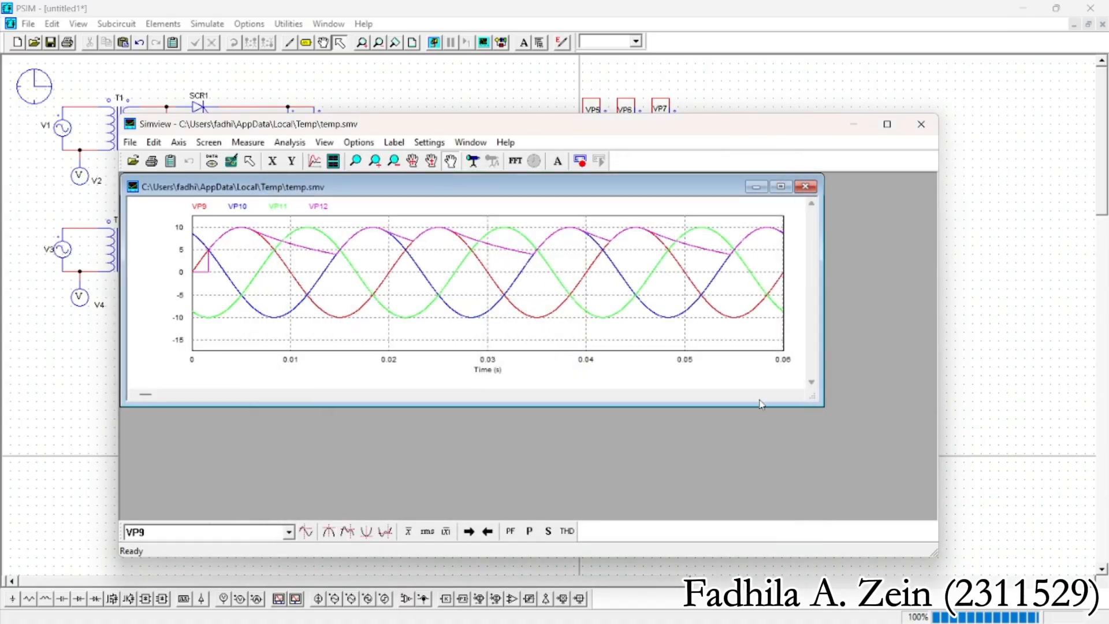
{"action": "left_click_drag", "start_coordinate": [821, 286], "coordinate": [935, 284]}
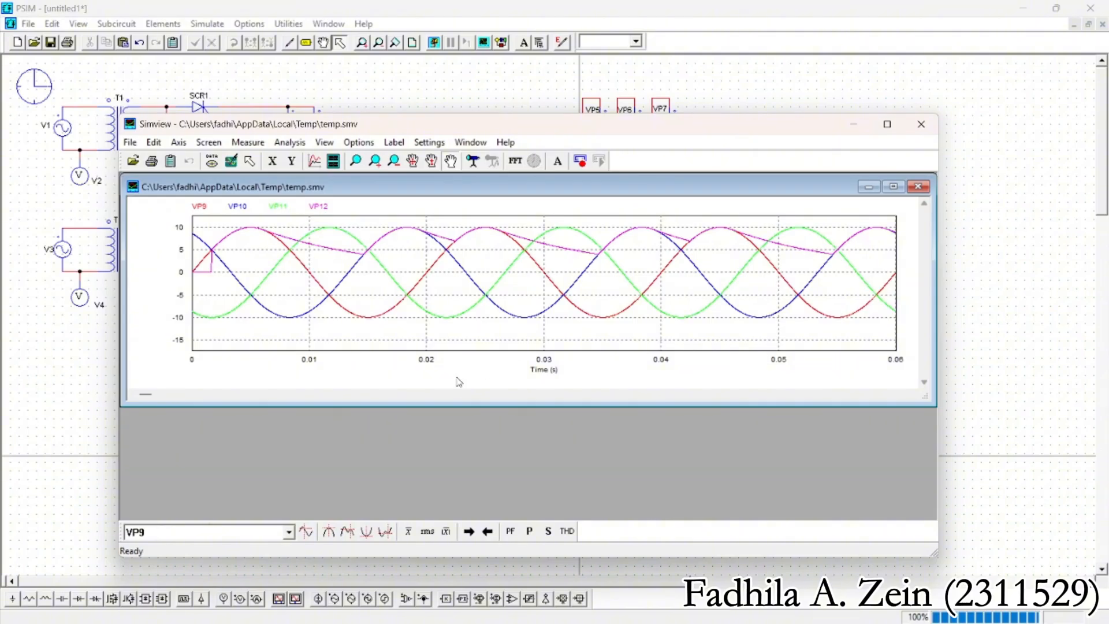
{"action": "left_click_drag", "start_coordinate": [503, 403], "coordinate": [508, 519]}
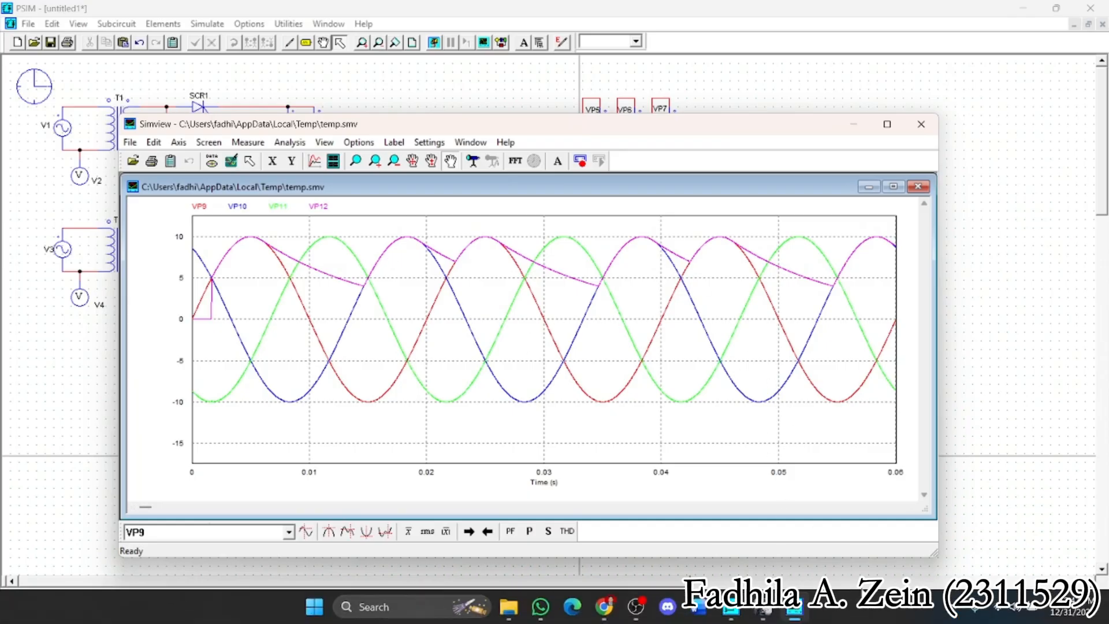
Close the waveform viewer and switch to OBS Studio
{"action": "left_click", "coordinate": [921, 124]}
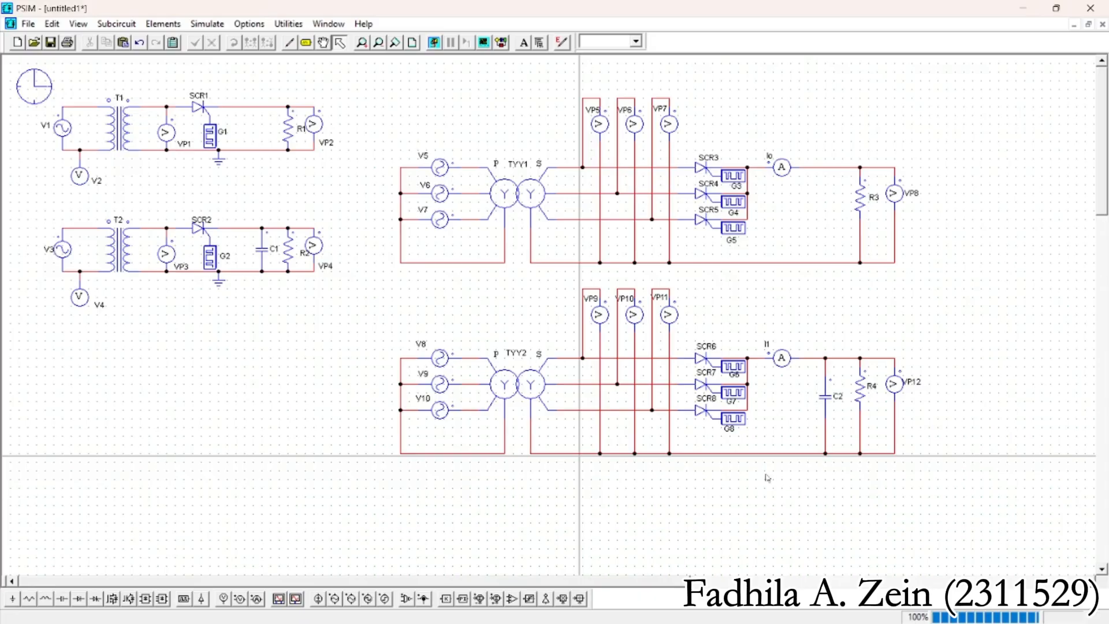
{"action": "left_click", "coordinate": [652, 606]}
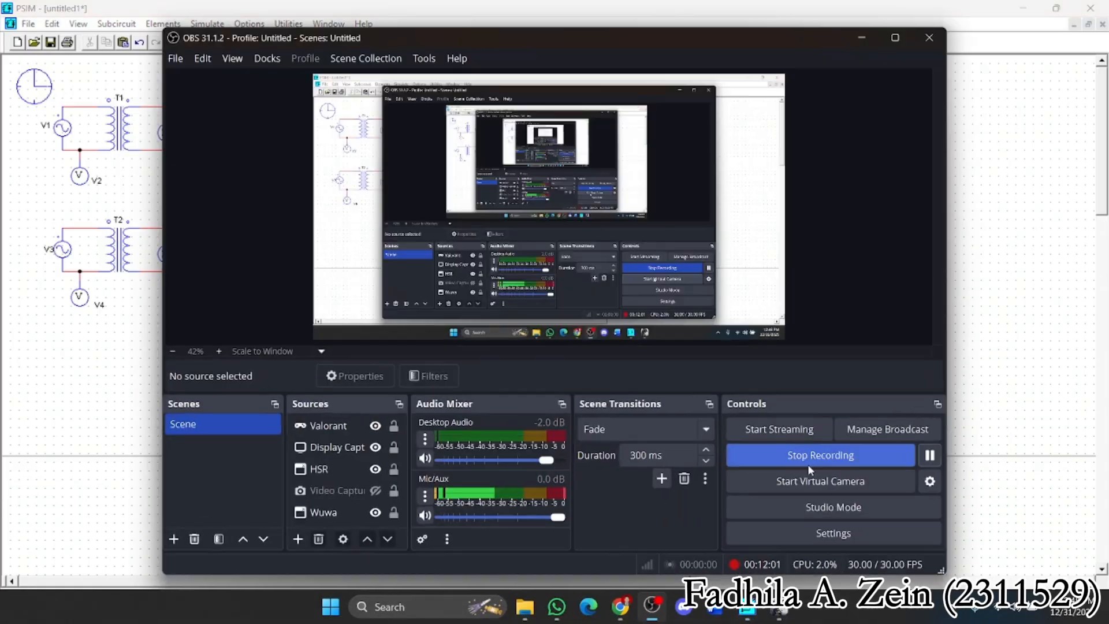